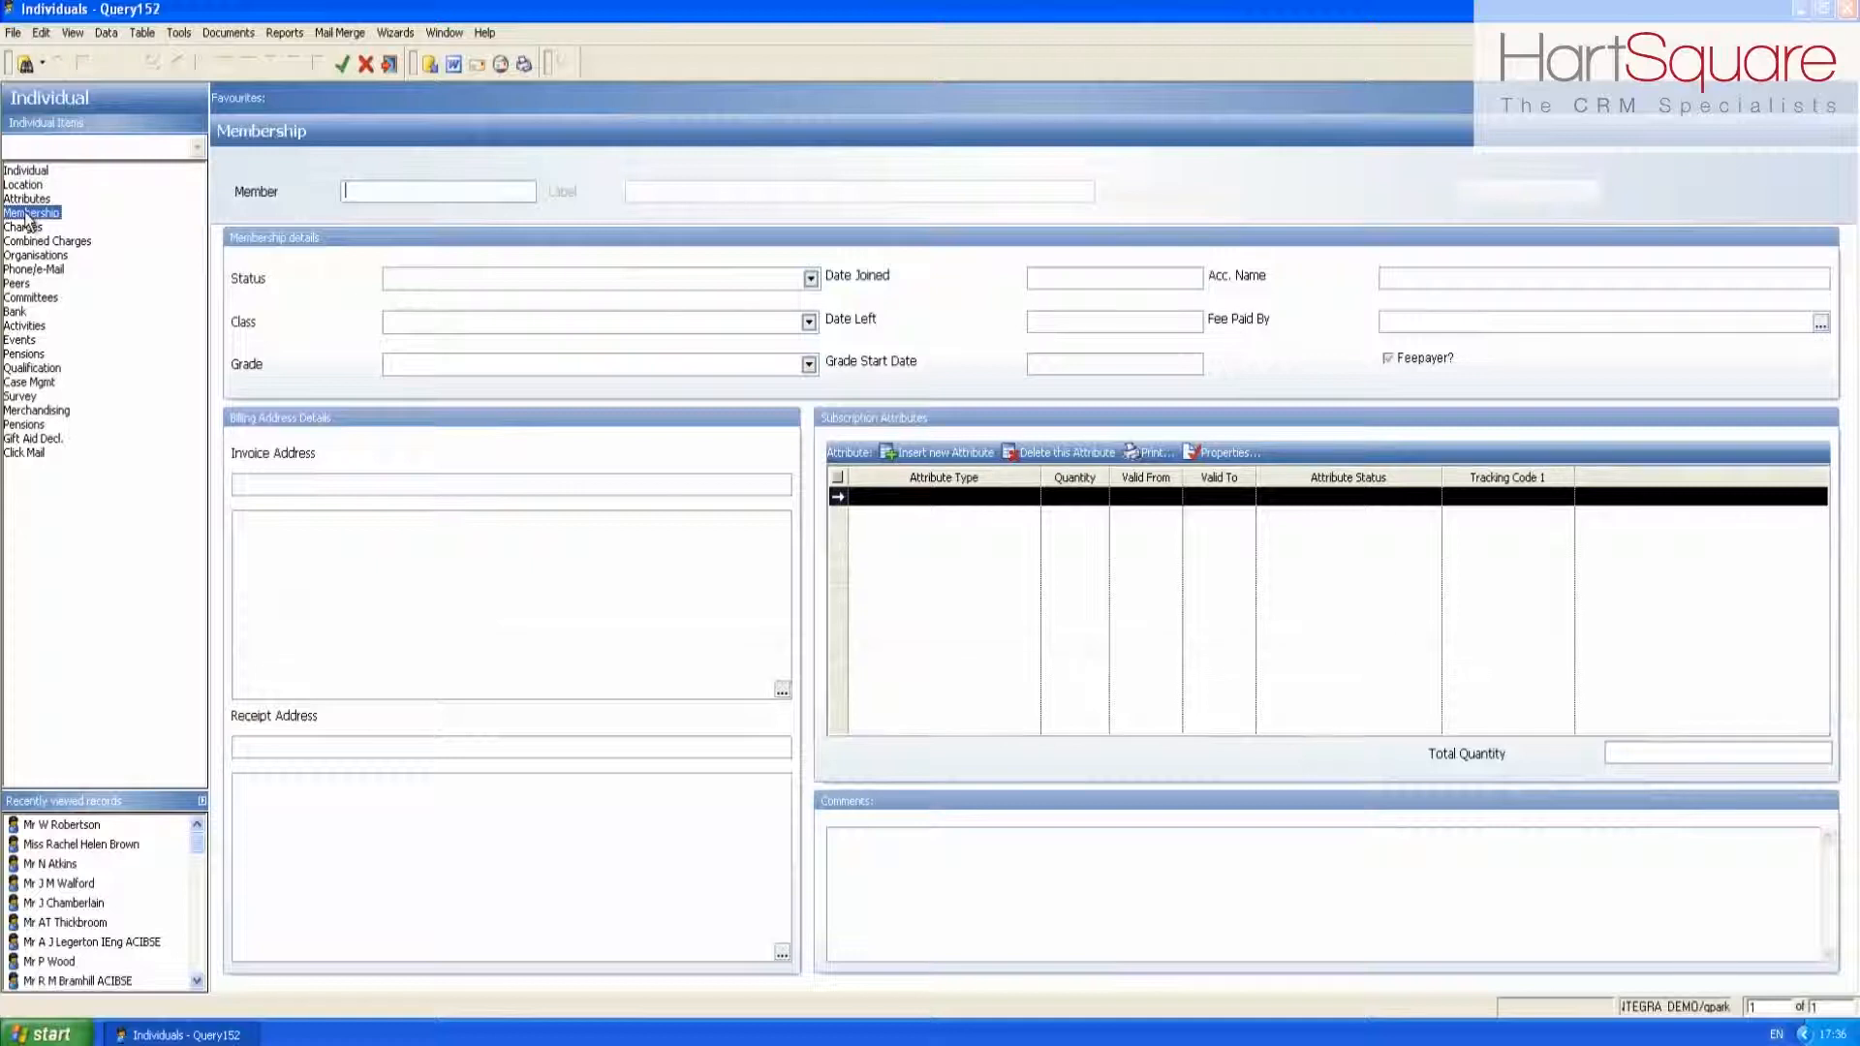
Set the query's membership criteria to status Active and class Associate.
{"action": "left_click", "coordinate": [811, 280]}
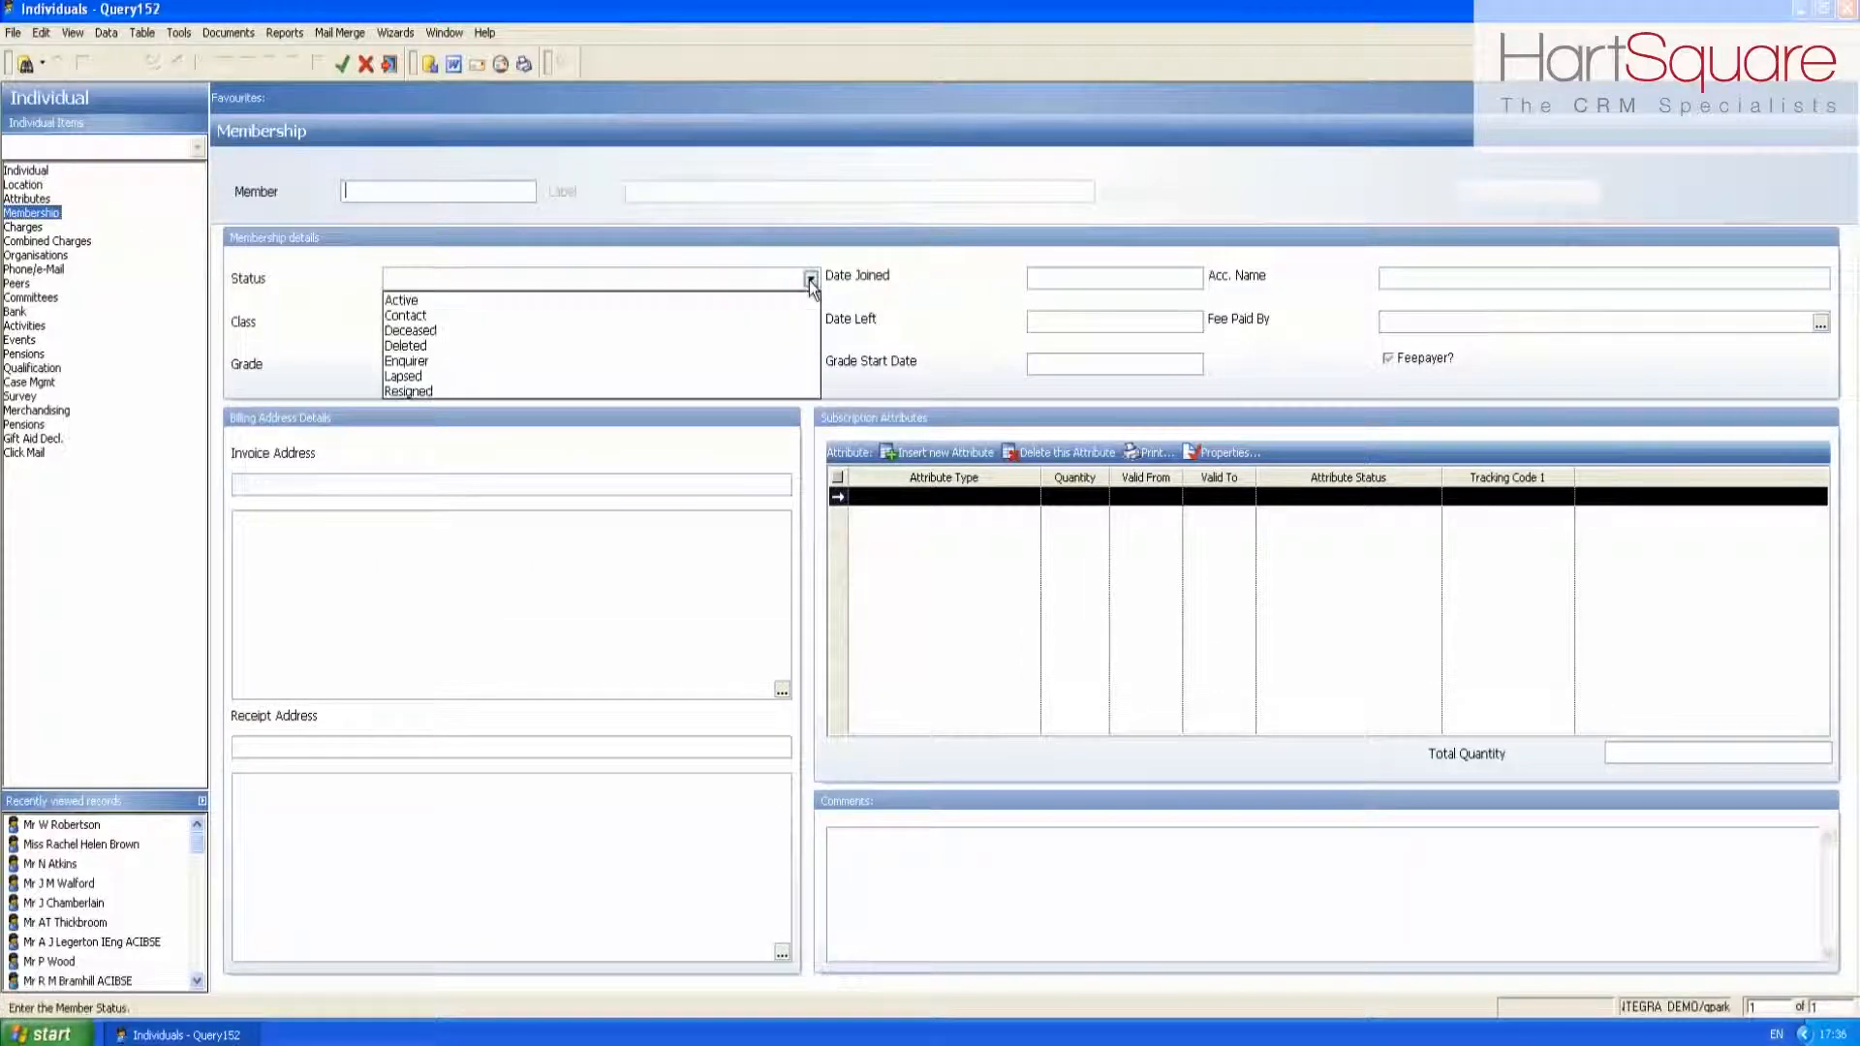
{"action": "left_click", "coordinate": [796, 295]}
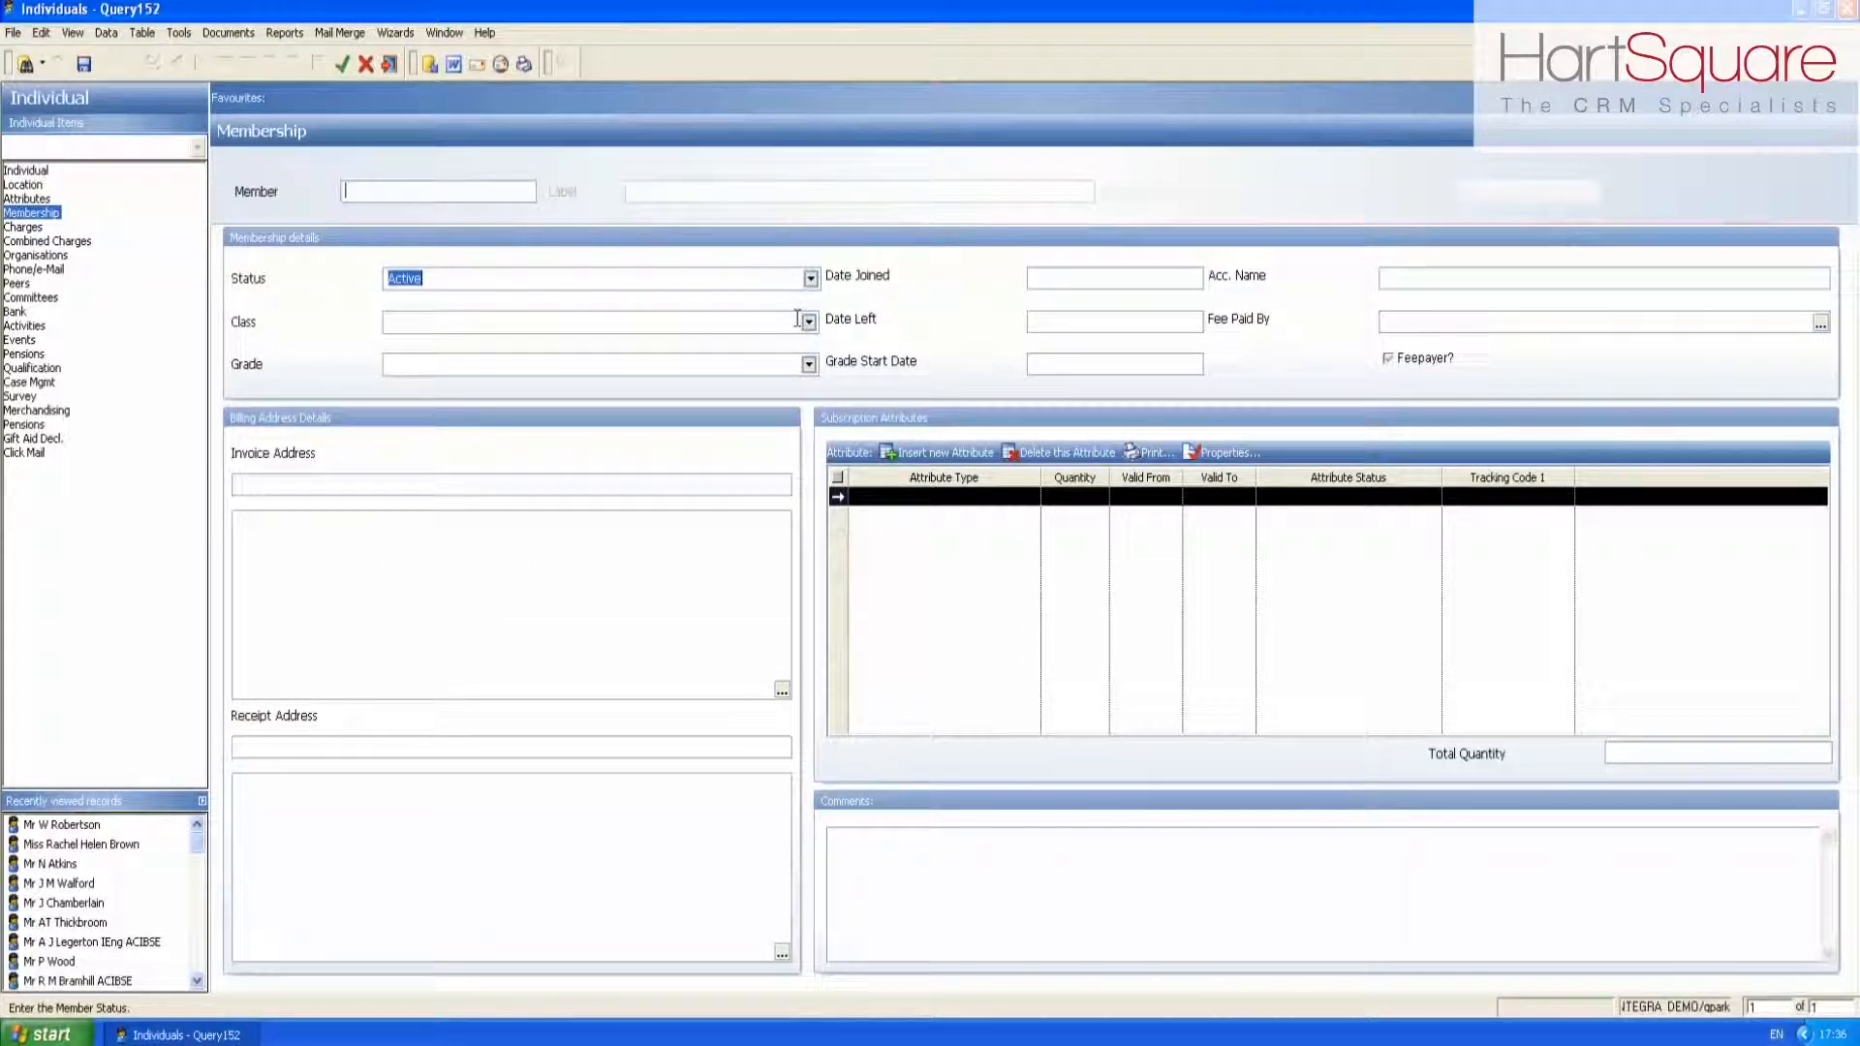
{"action": "left_click", "coordinate": [809, 323]}
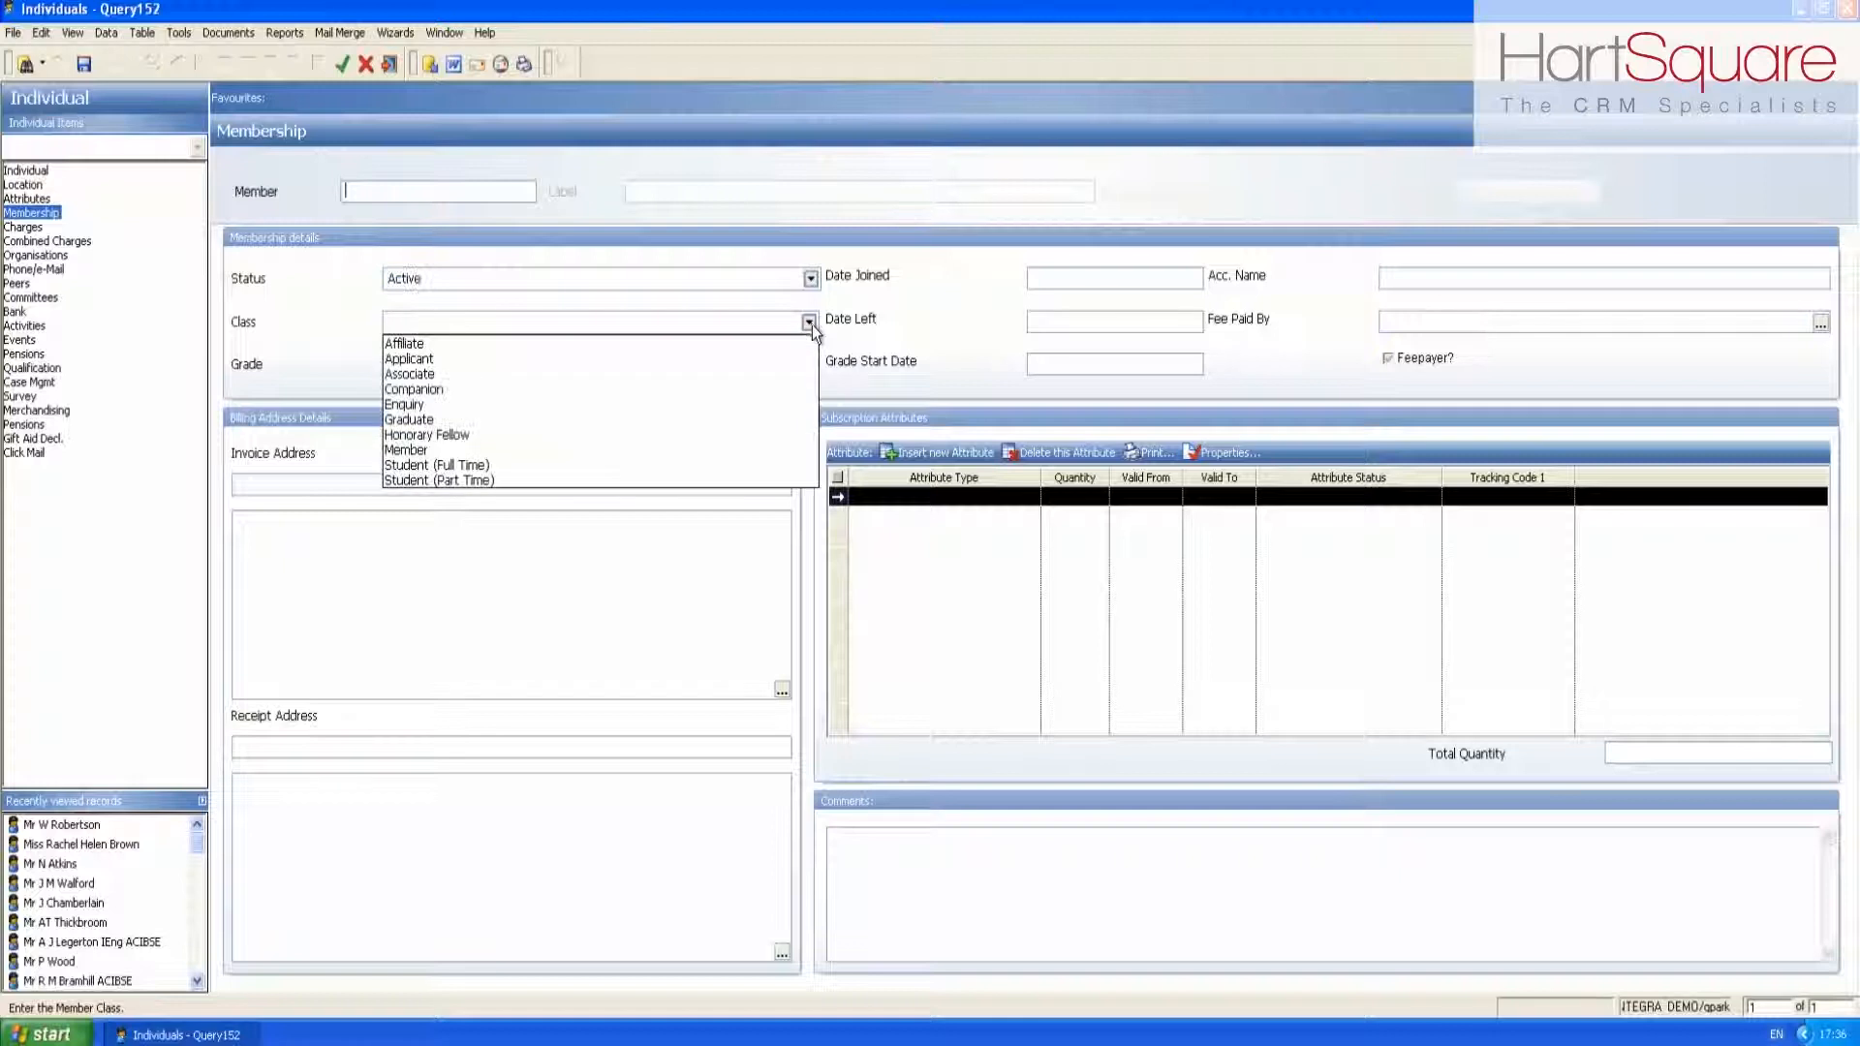
{"action": "left_click", "coordinate": [786, 374]}
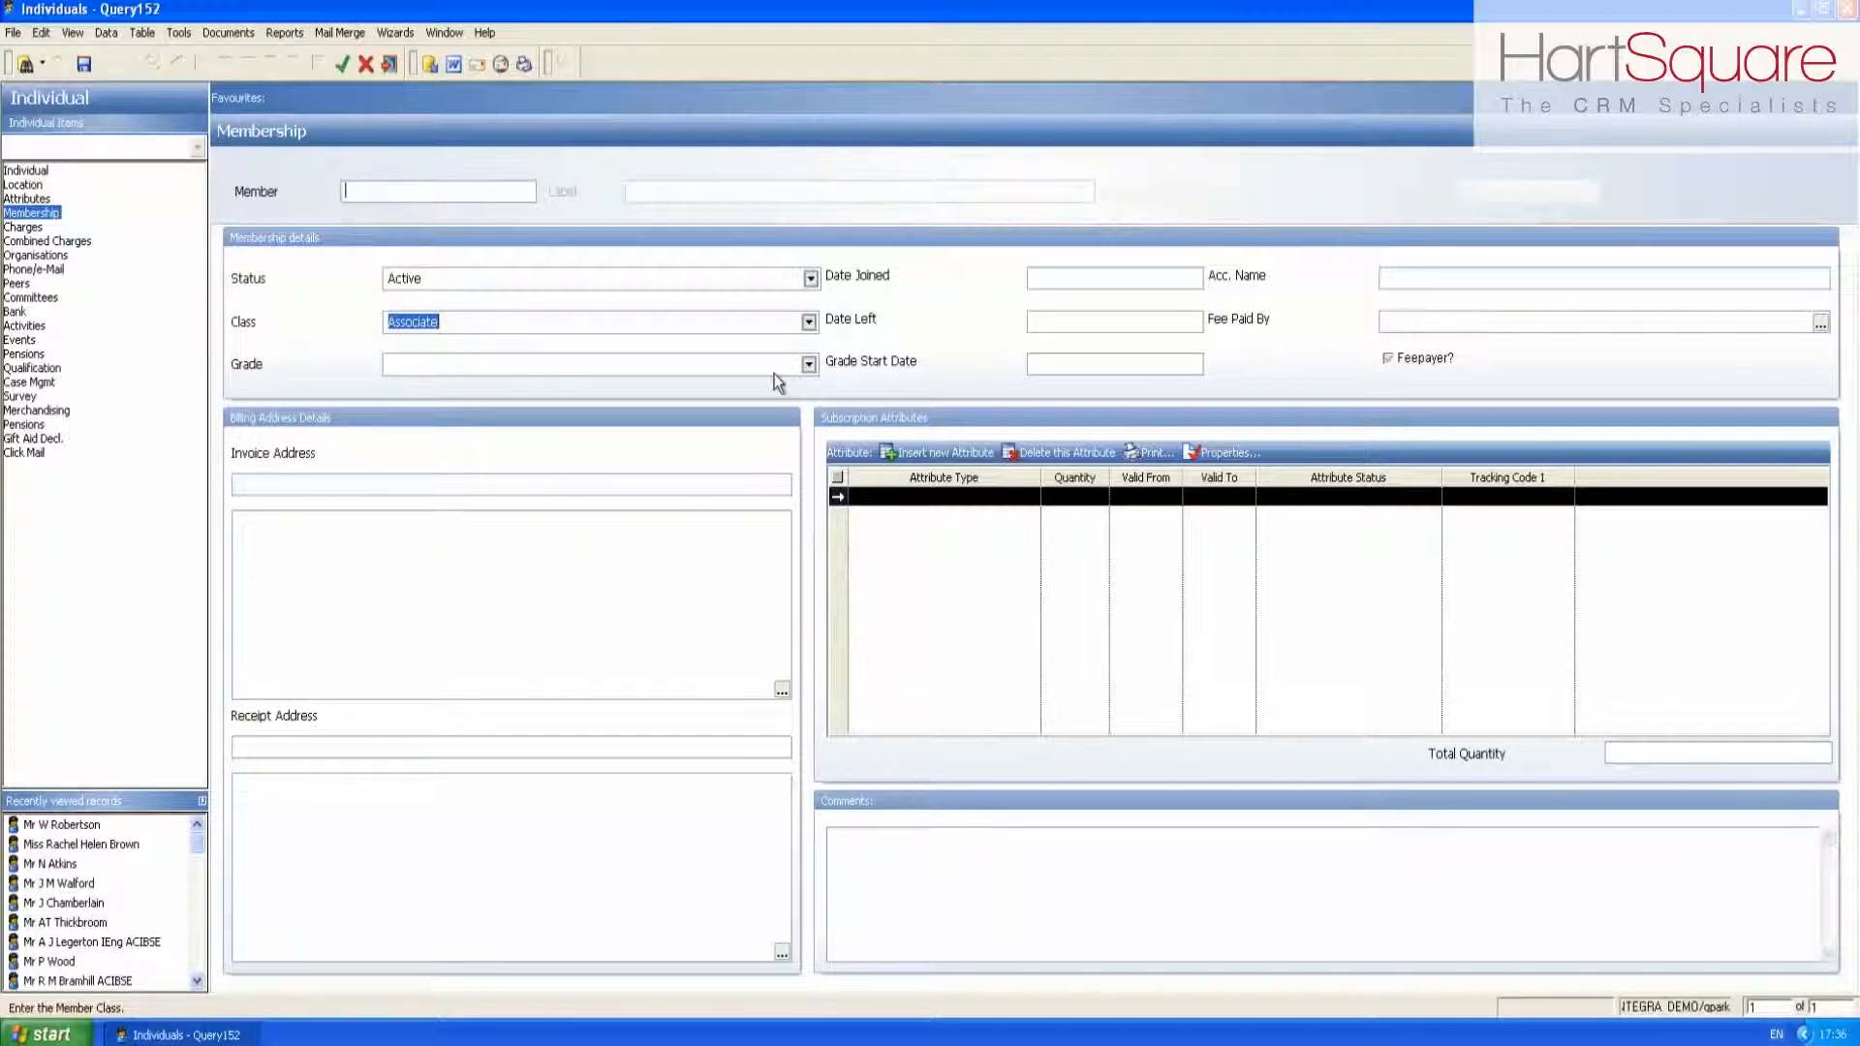
Restrict the query to main locations whose town is sheffield or manchester, using an advanced query list on the Town field.
{"action": "left_click", "coordinate": [25, 186]}
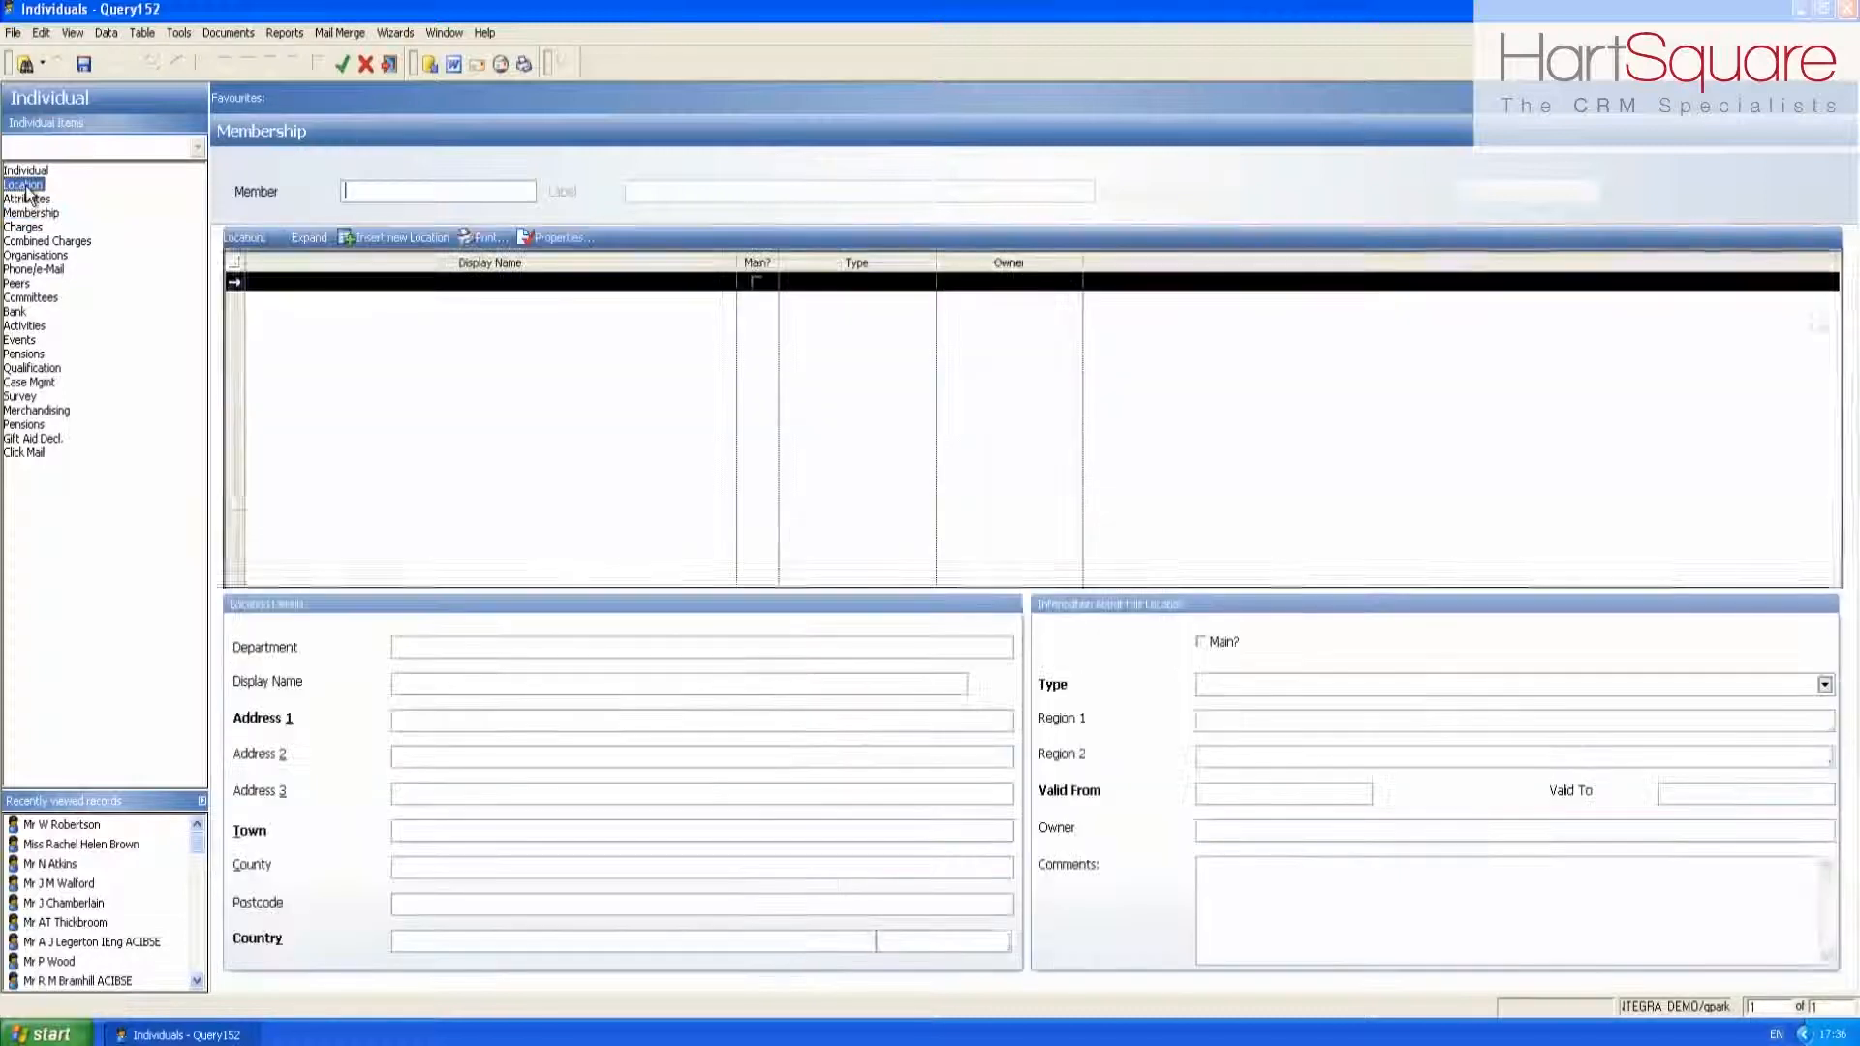
{"action": "left_click", "coordinate": [393, 828]}
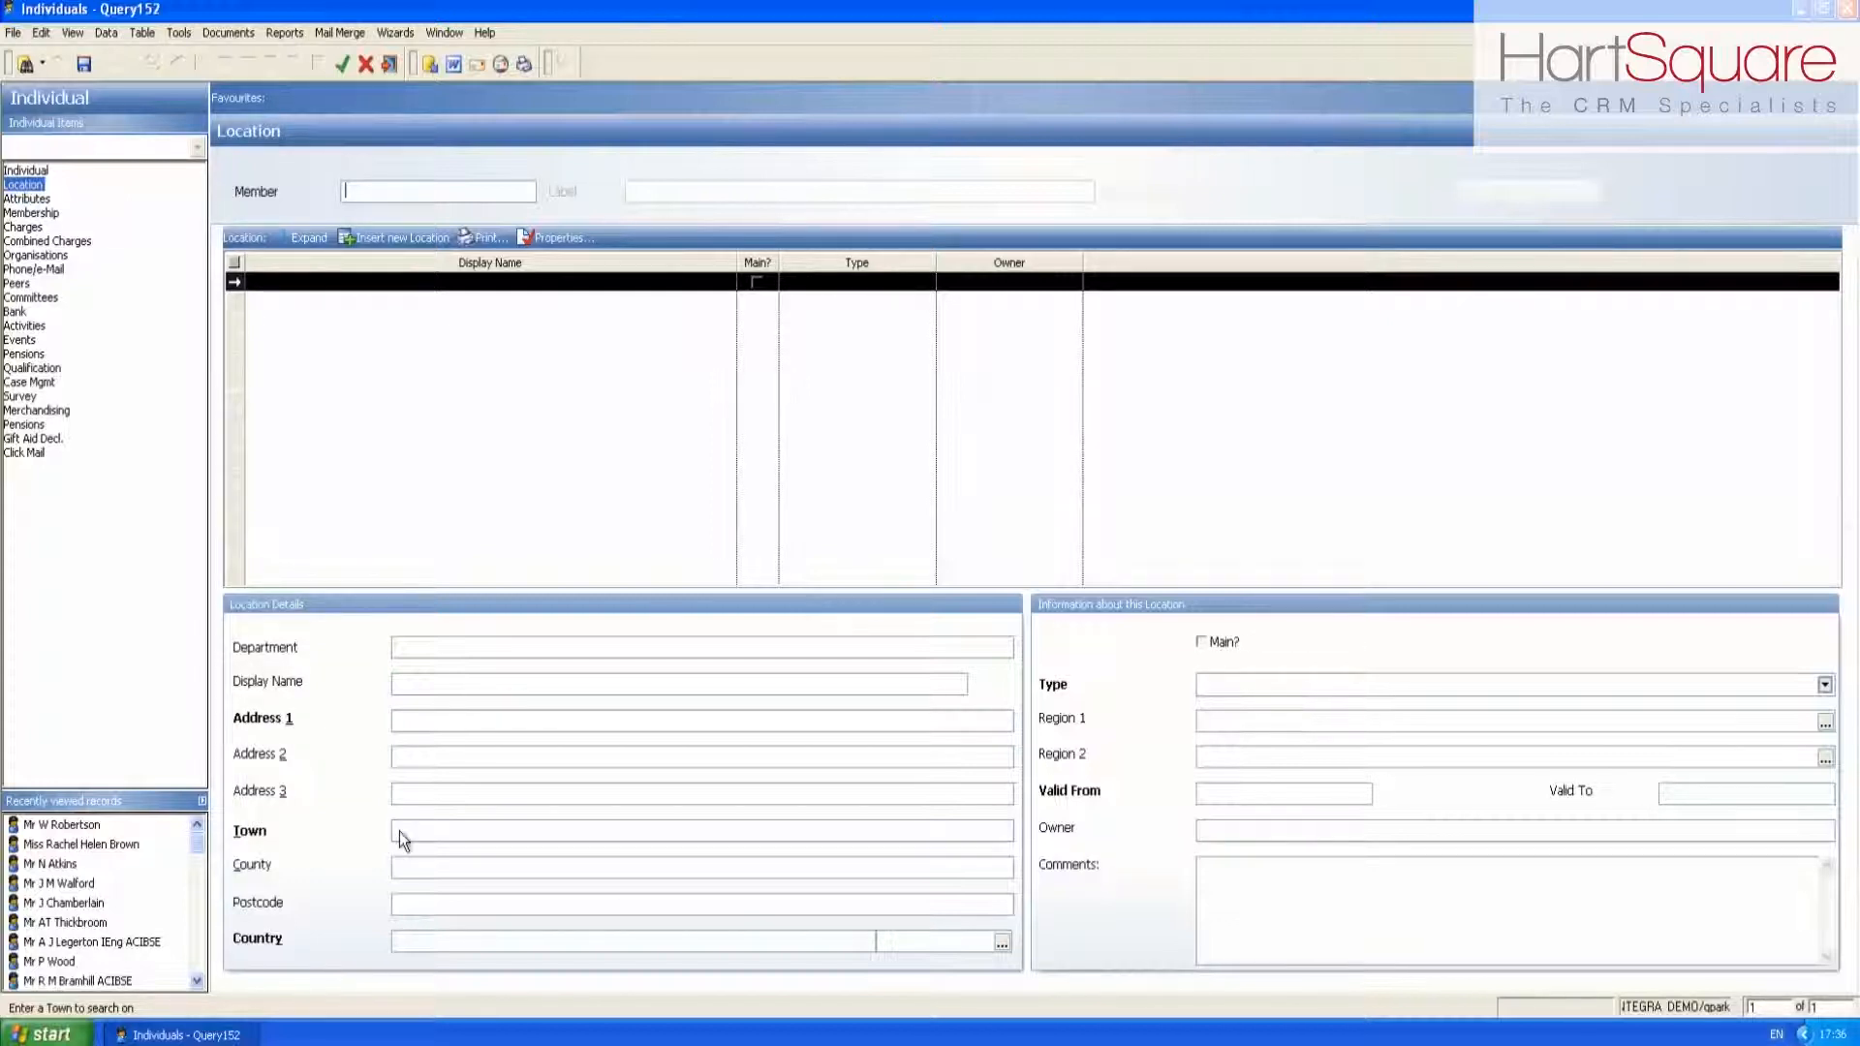
{"action": "right_click", "coordinate": [399, 831]}
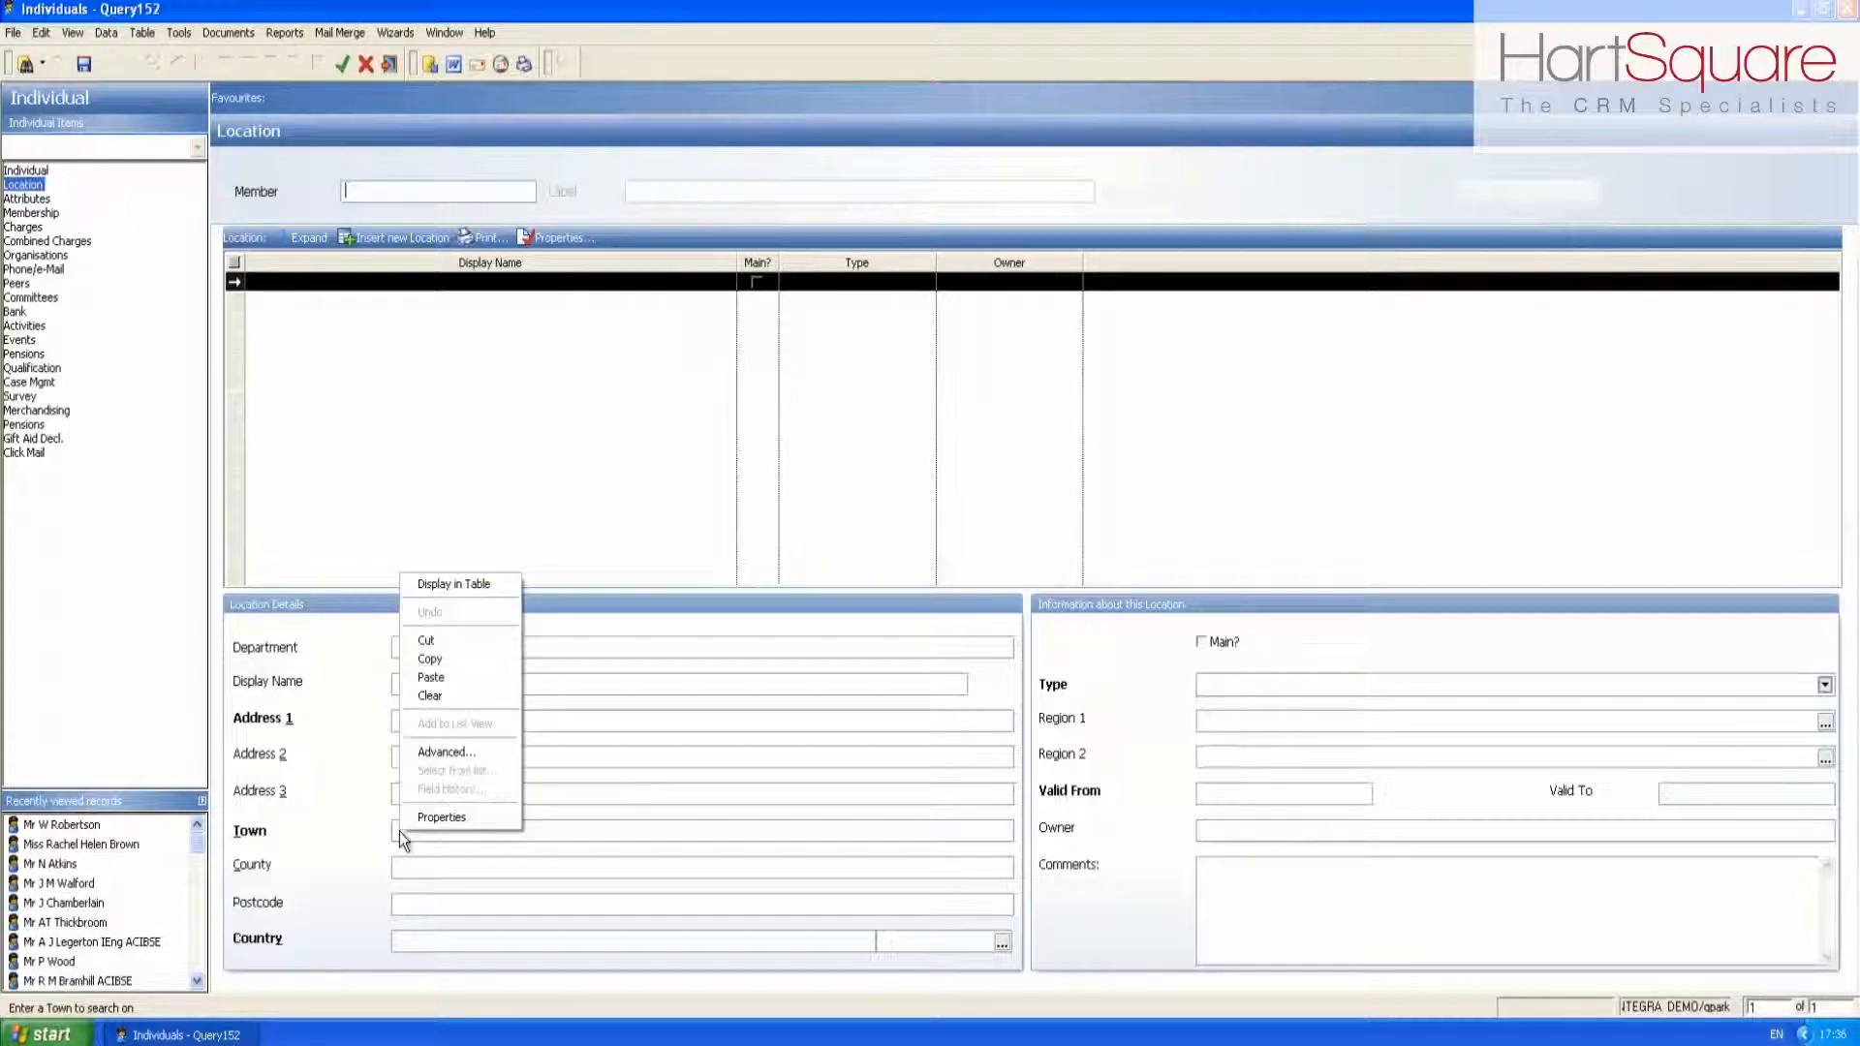
{"action": "left_click", "coordinate": [442, 754]}
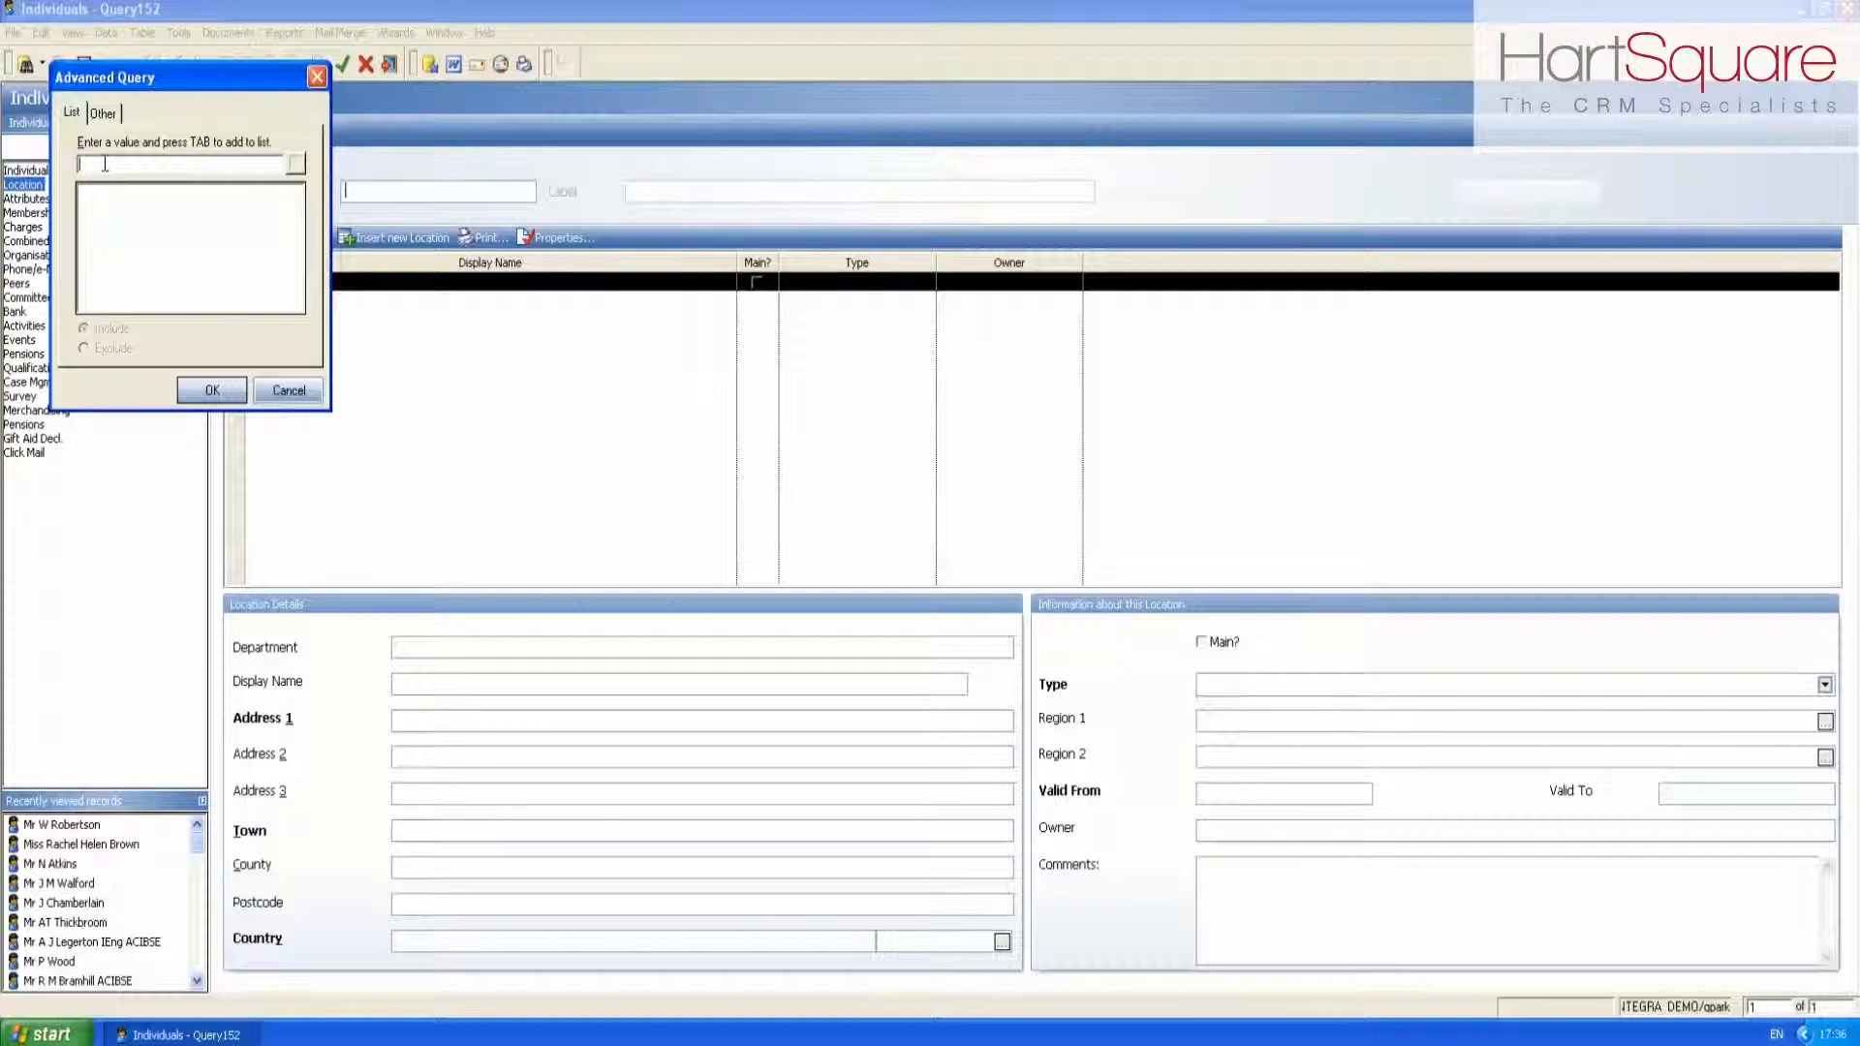
{"action": "type", "text": "sheffield"}
{"action": "key", "text": "Tab"}
{"action": "type", "text": "manchester"}
{"action": "key", "text": "Tab"}
{"action": "left_click", "coordinate": [200, 389]}
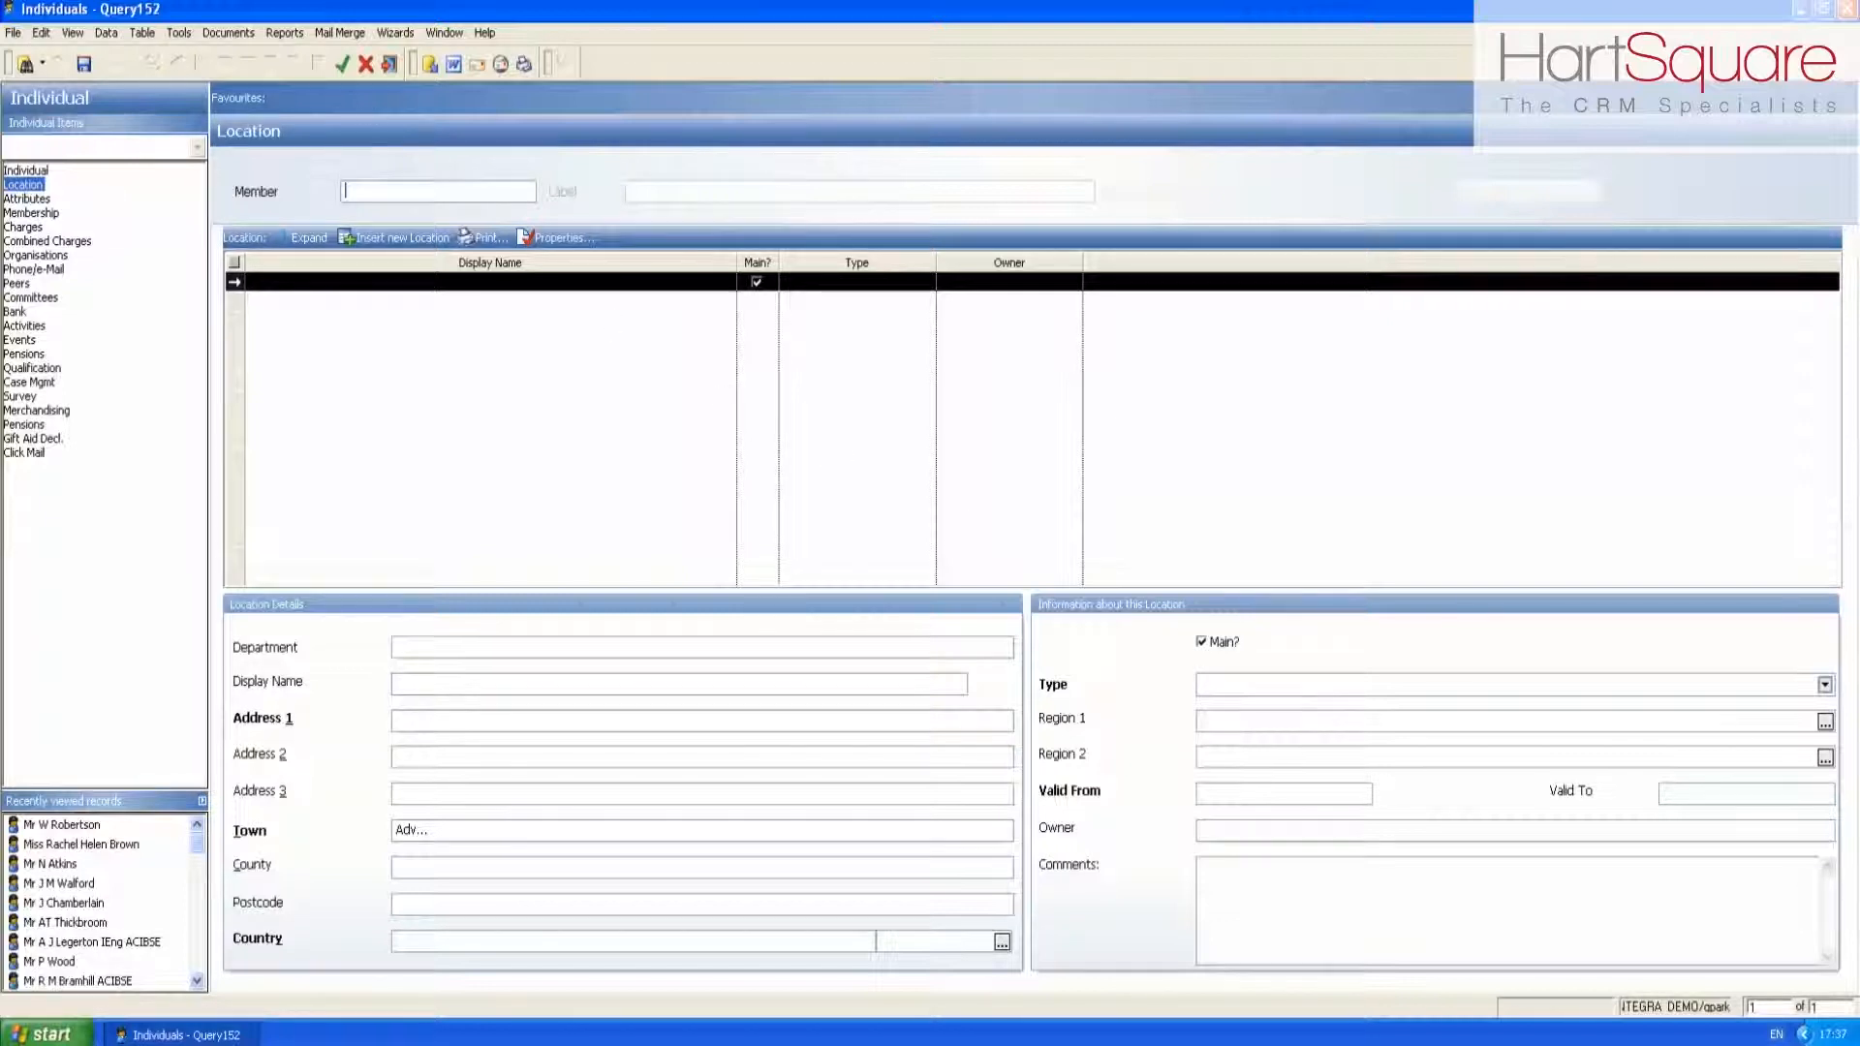
Run the query, view the matching individuals as a list, and return to the record form.
{"action": "left_click", "coordinate": [345, 66]}
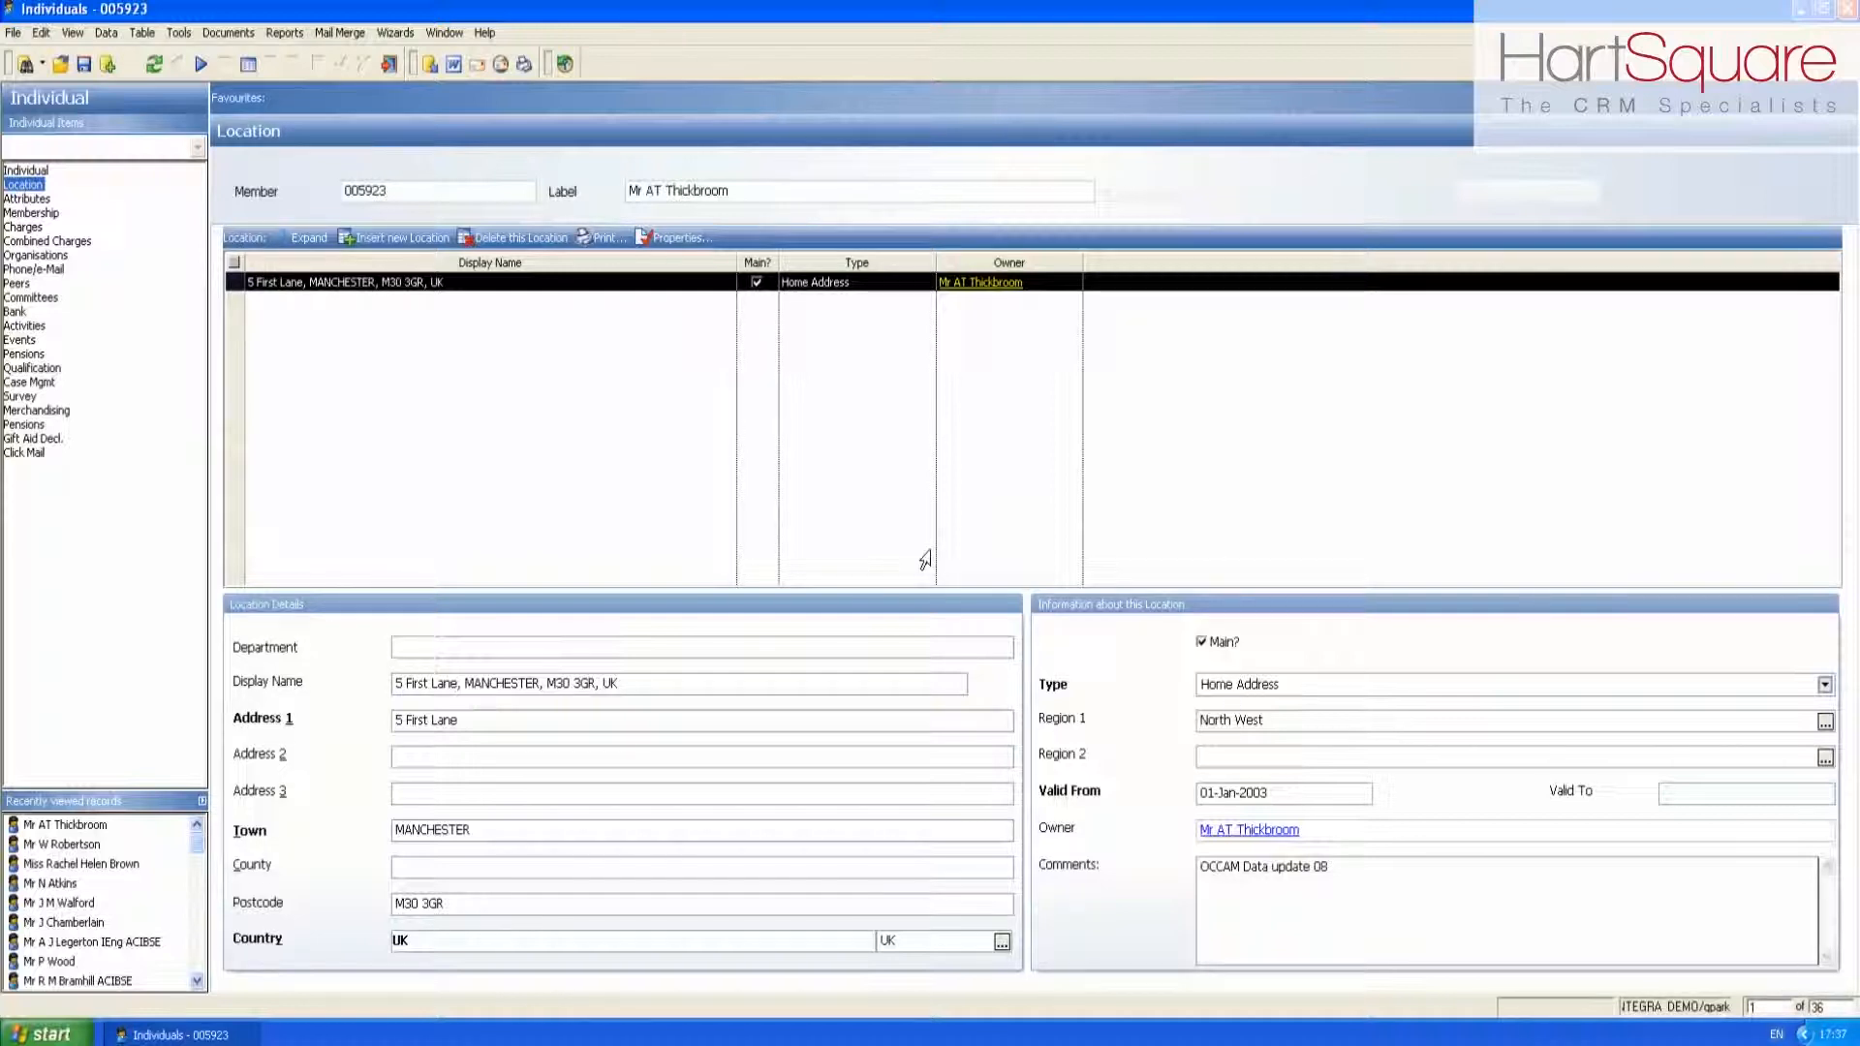
{"action": "left_click", "coordinate": [254, 64]}
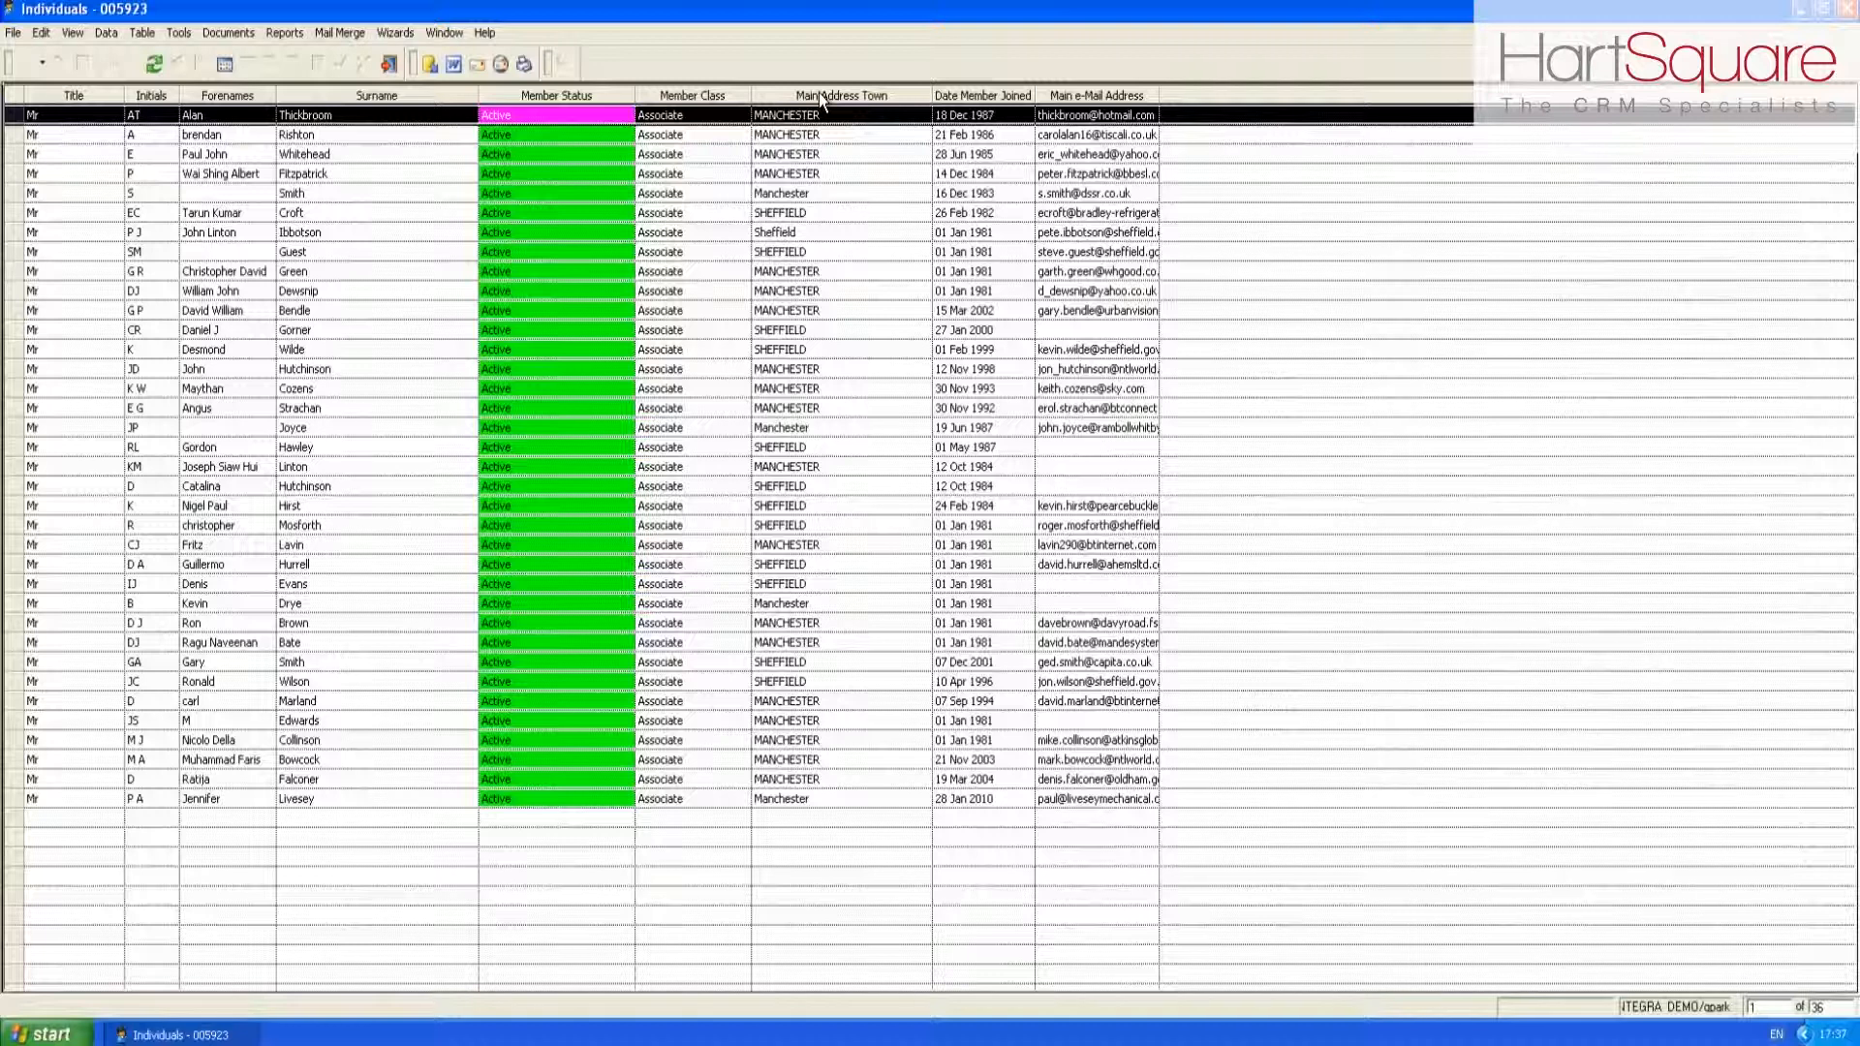
{"action": "left_click", "coordinate": [224, 64]}
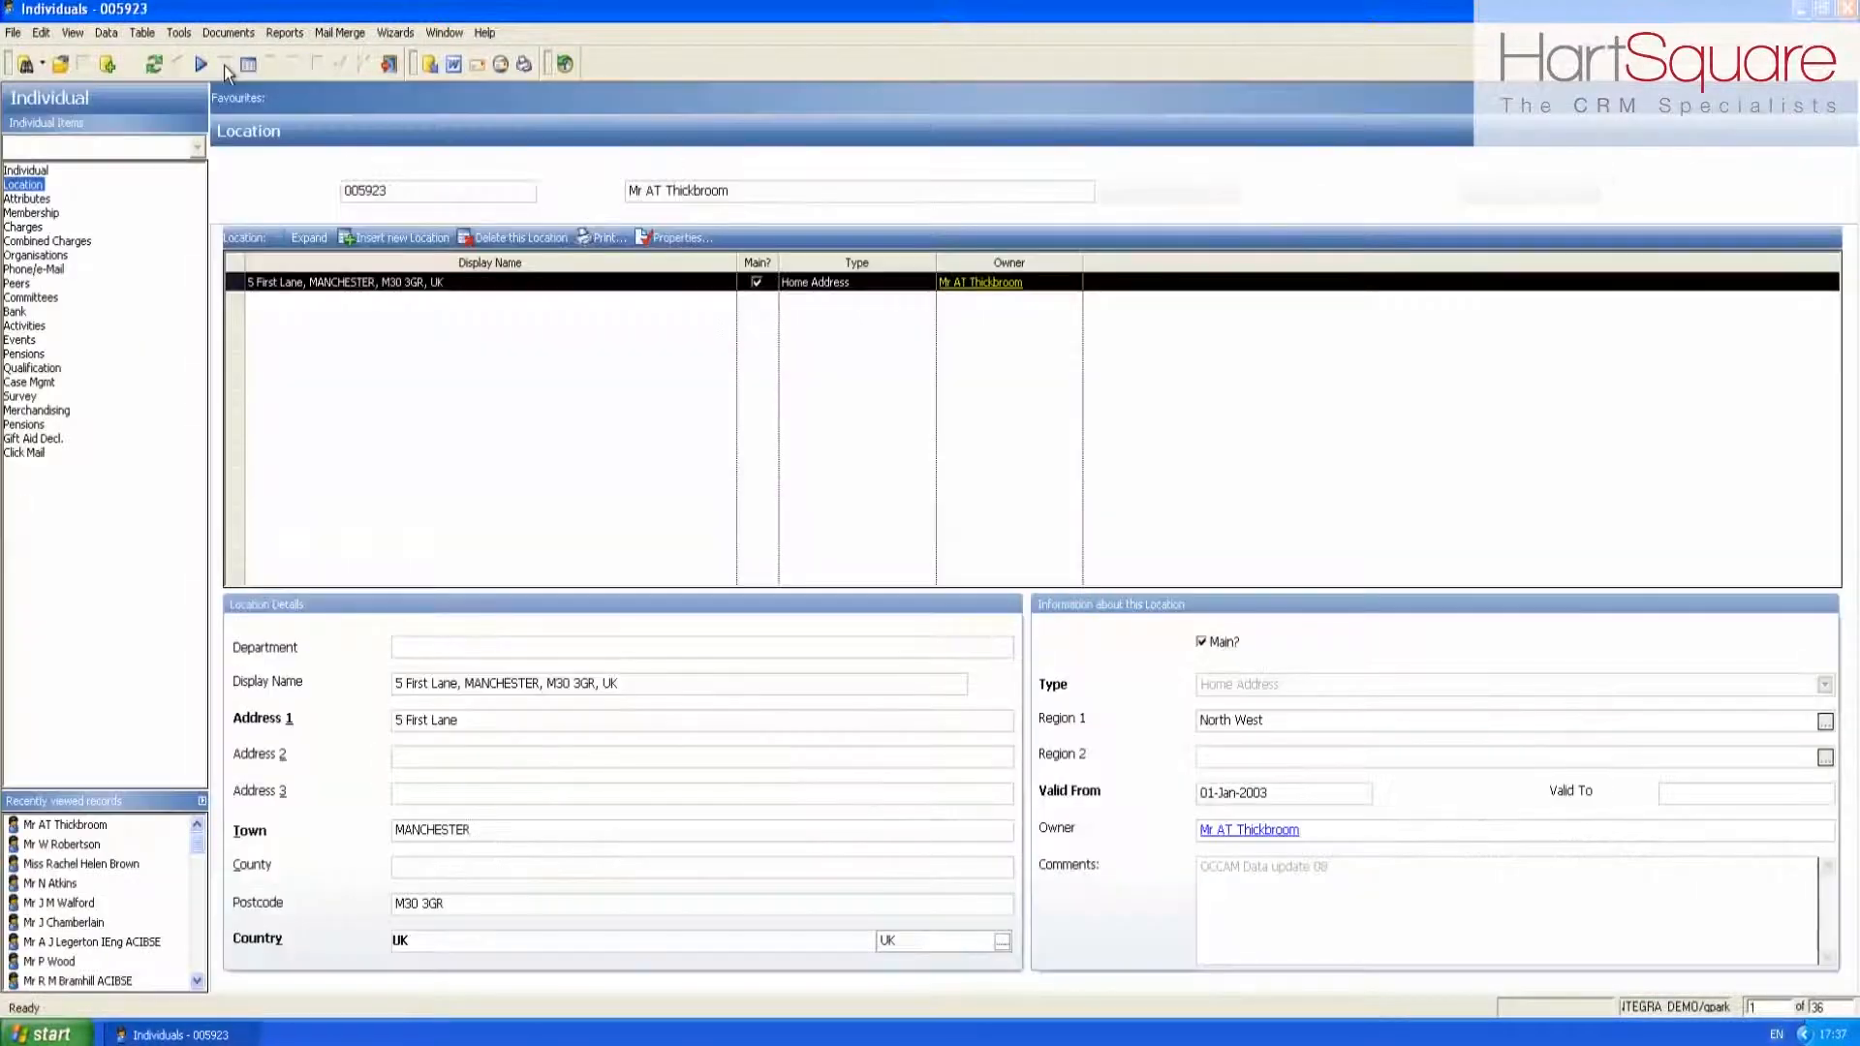
Start a new query on individuals and set the membership status criterion to Active.
{"action": "left_click", "coordinate": [25, 65]}
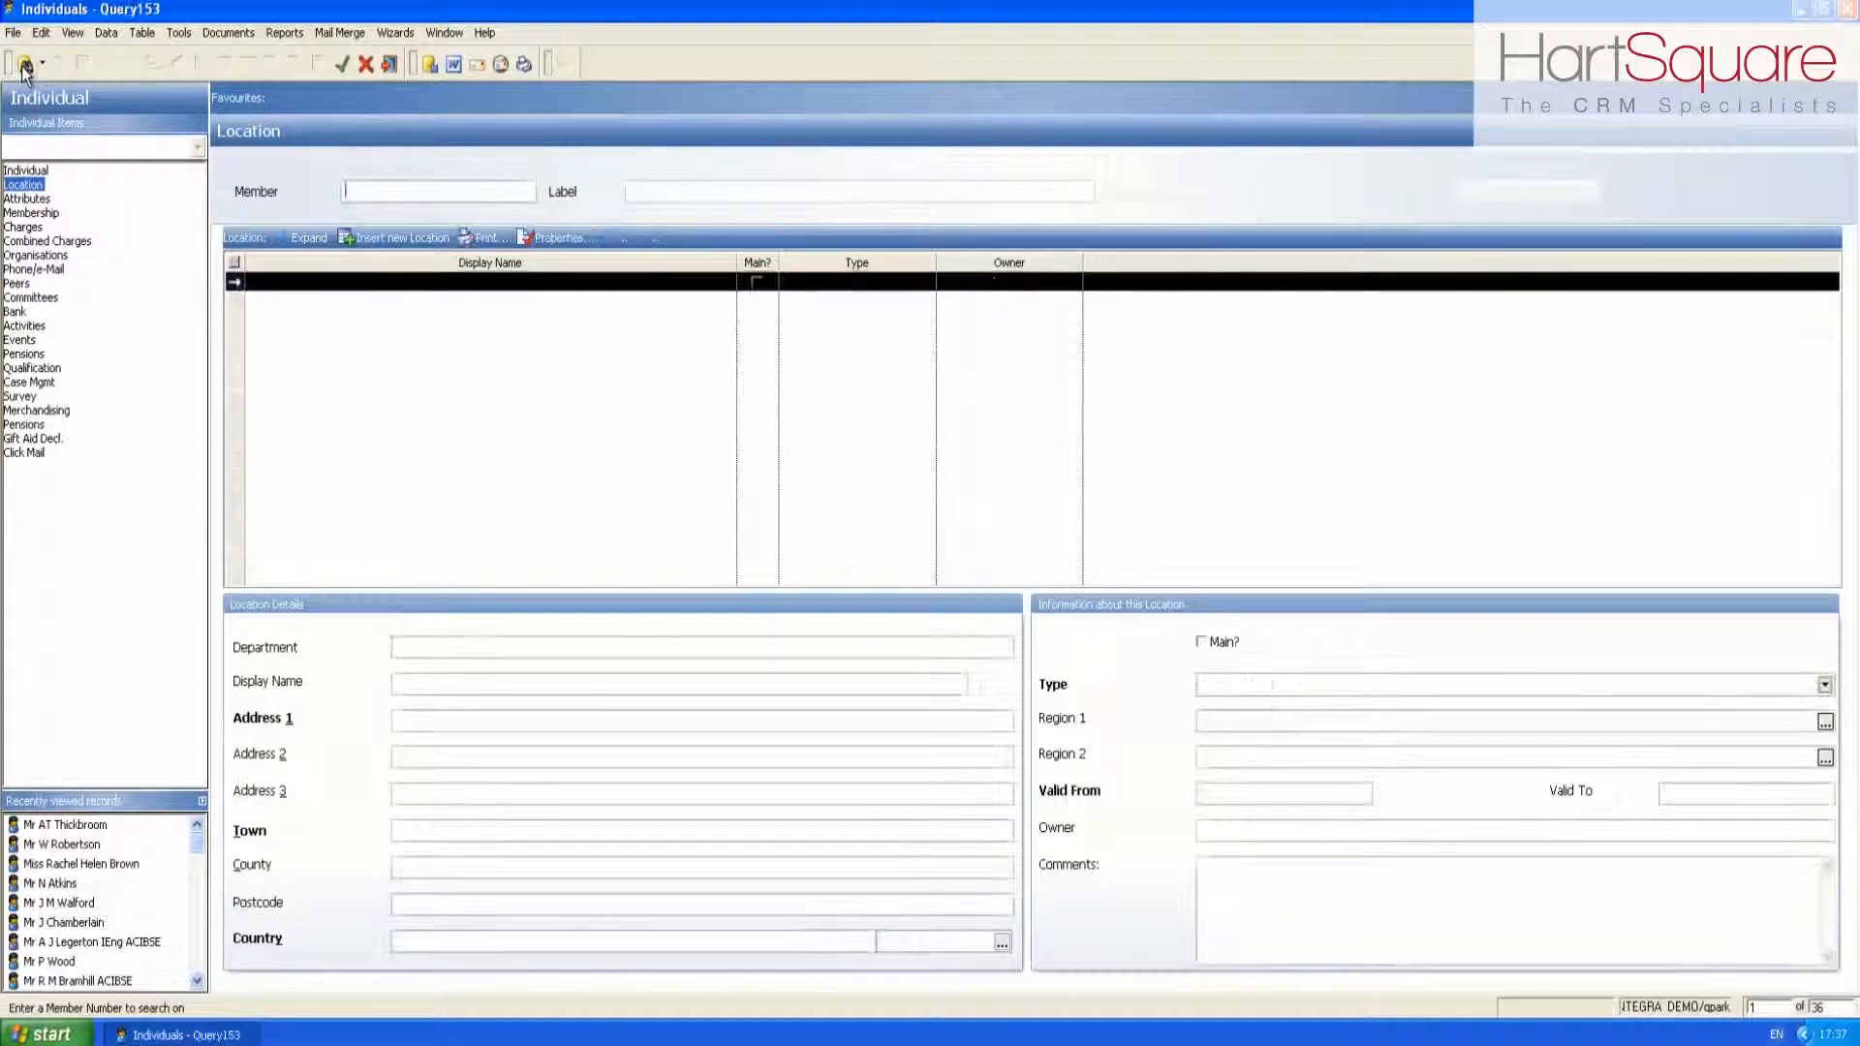
{"action": "left_click", "coordinate": [15, 214]}
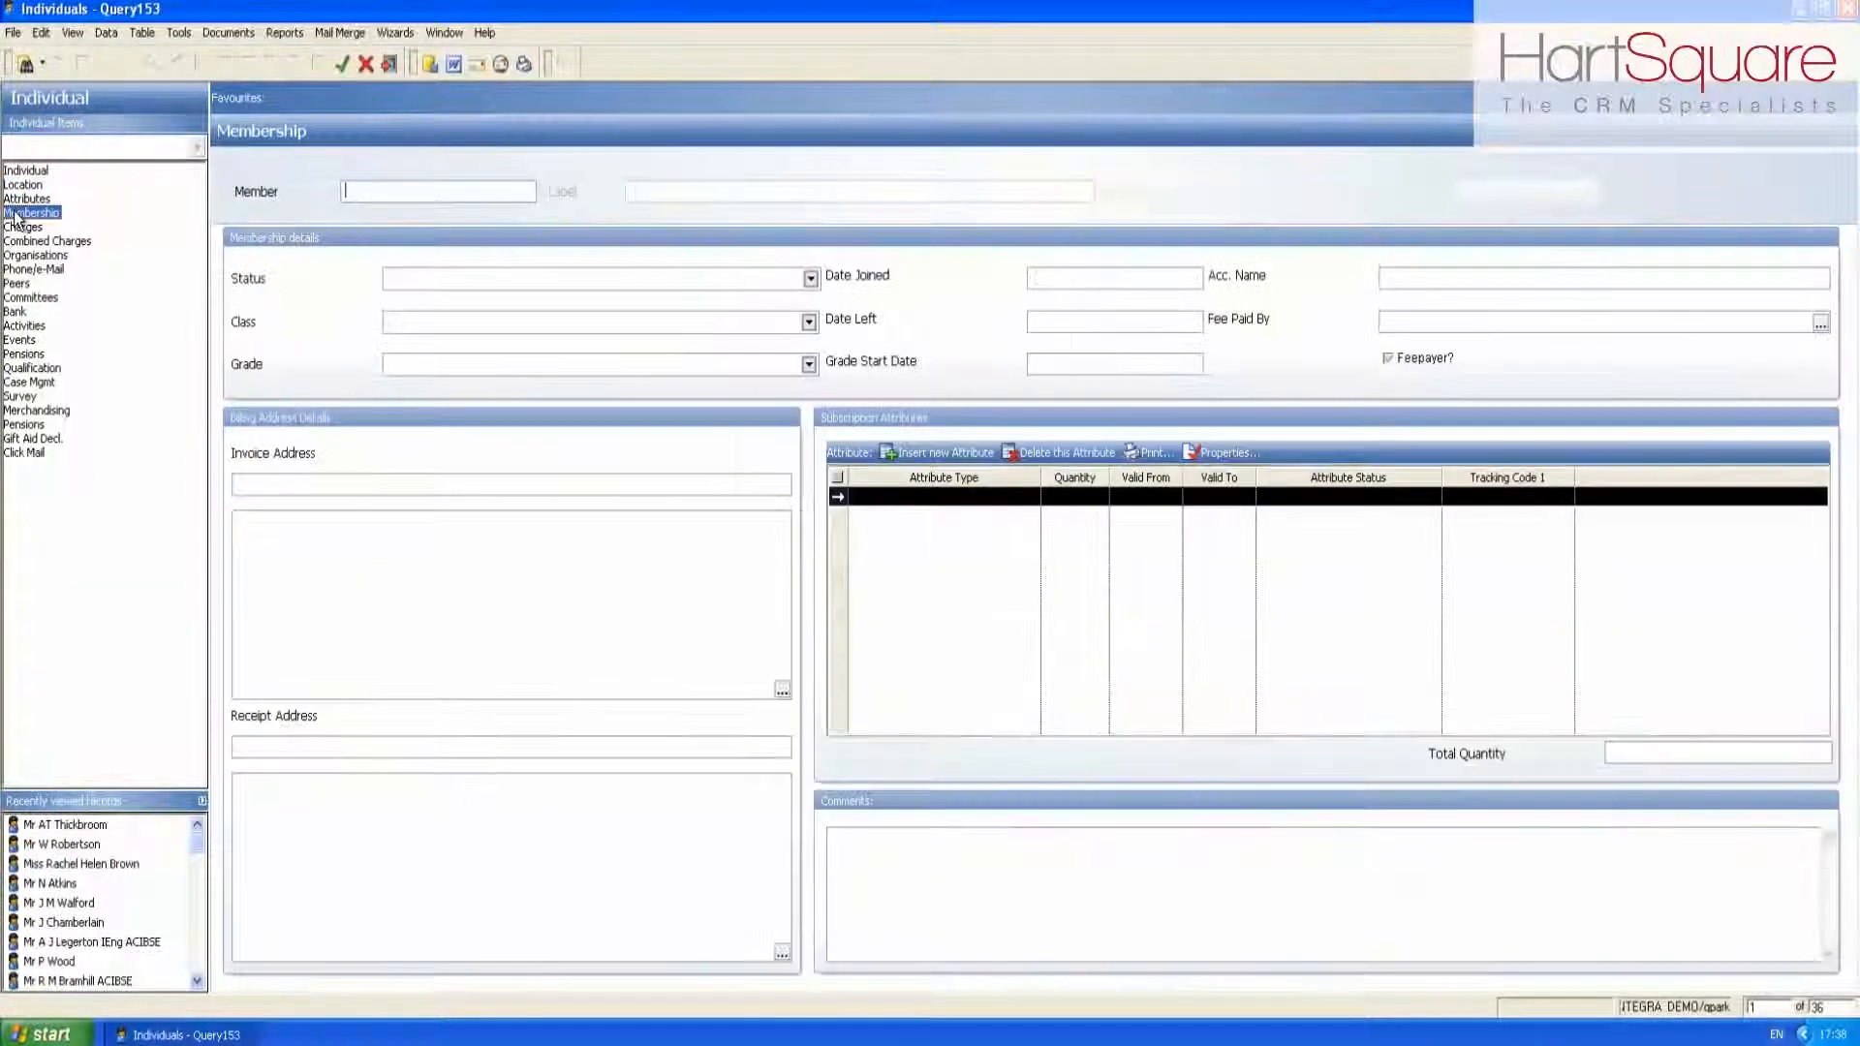
{"action": "left_click", "coordinate": [812, 281]}
{"action": "left_click", "coordinate": [800, 297]}
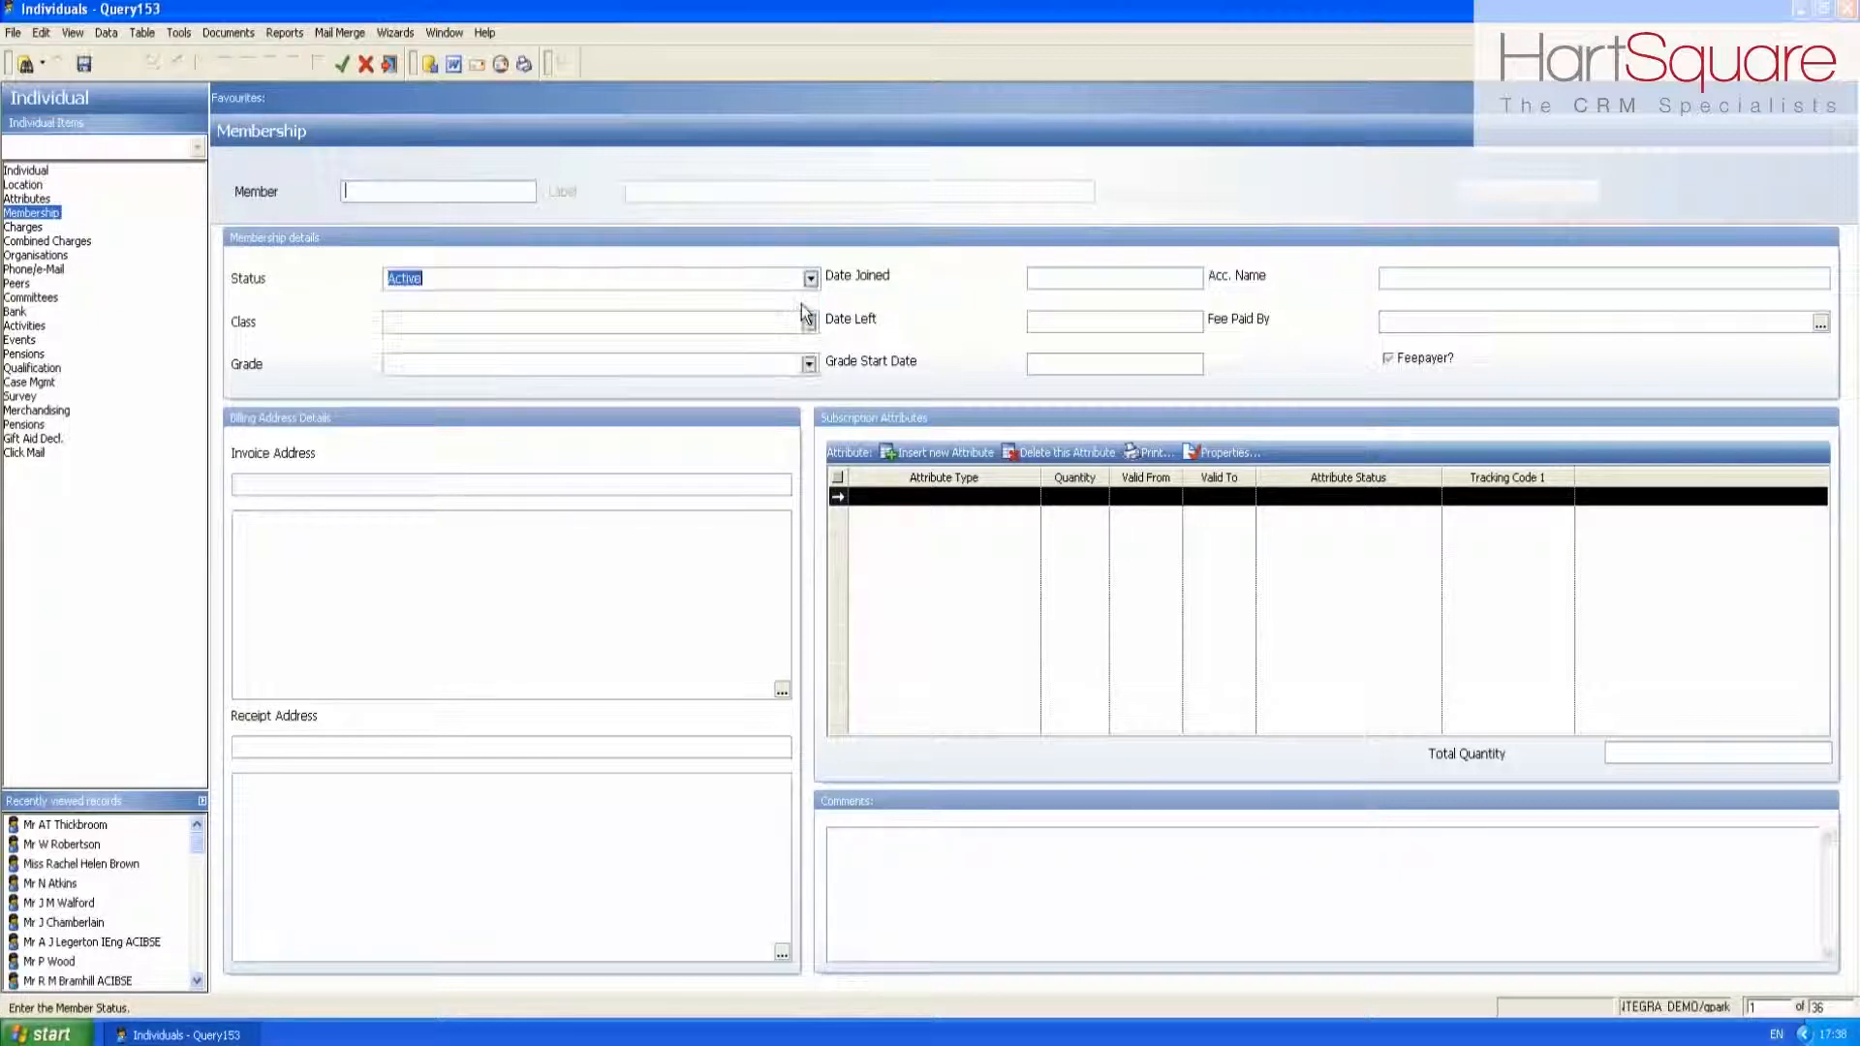
Add an advanced query on the membership Class field that includes both Affiliate and Associate.
{"action": "right_click", "coordinate": [536, 325]}
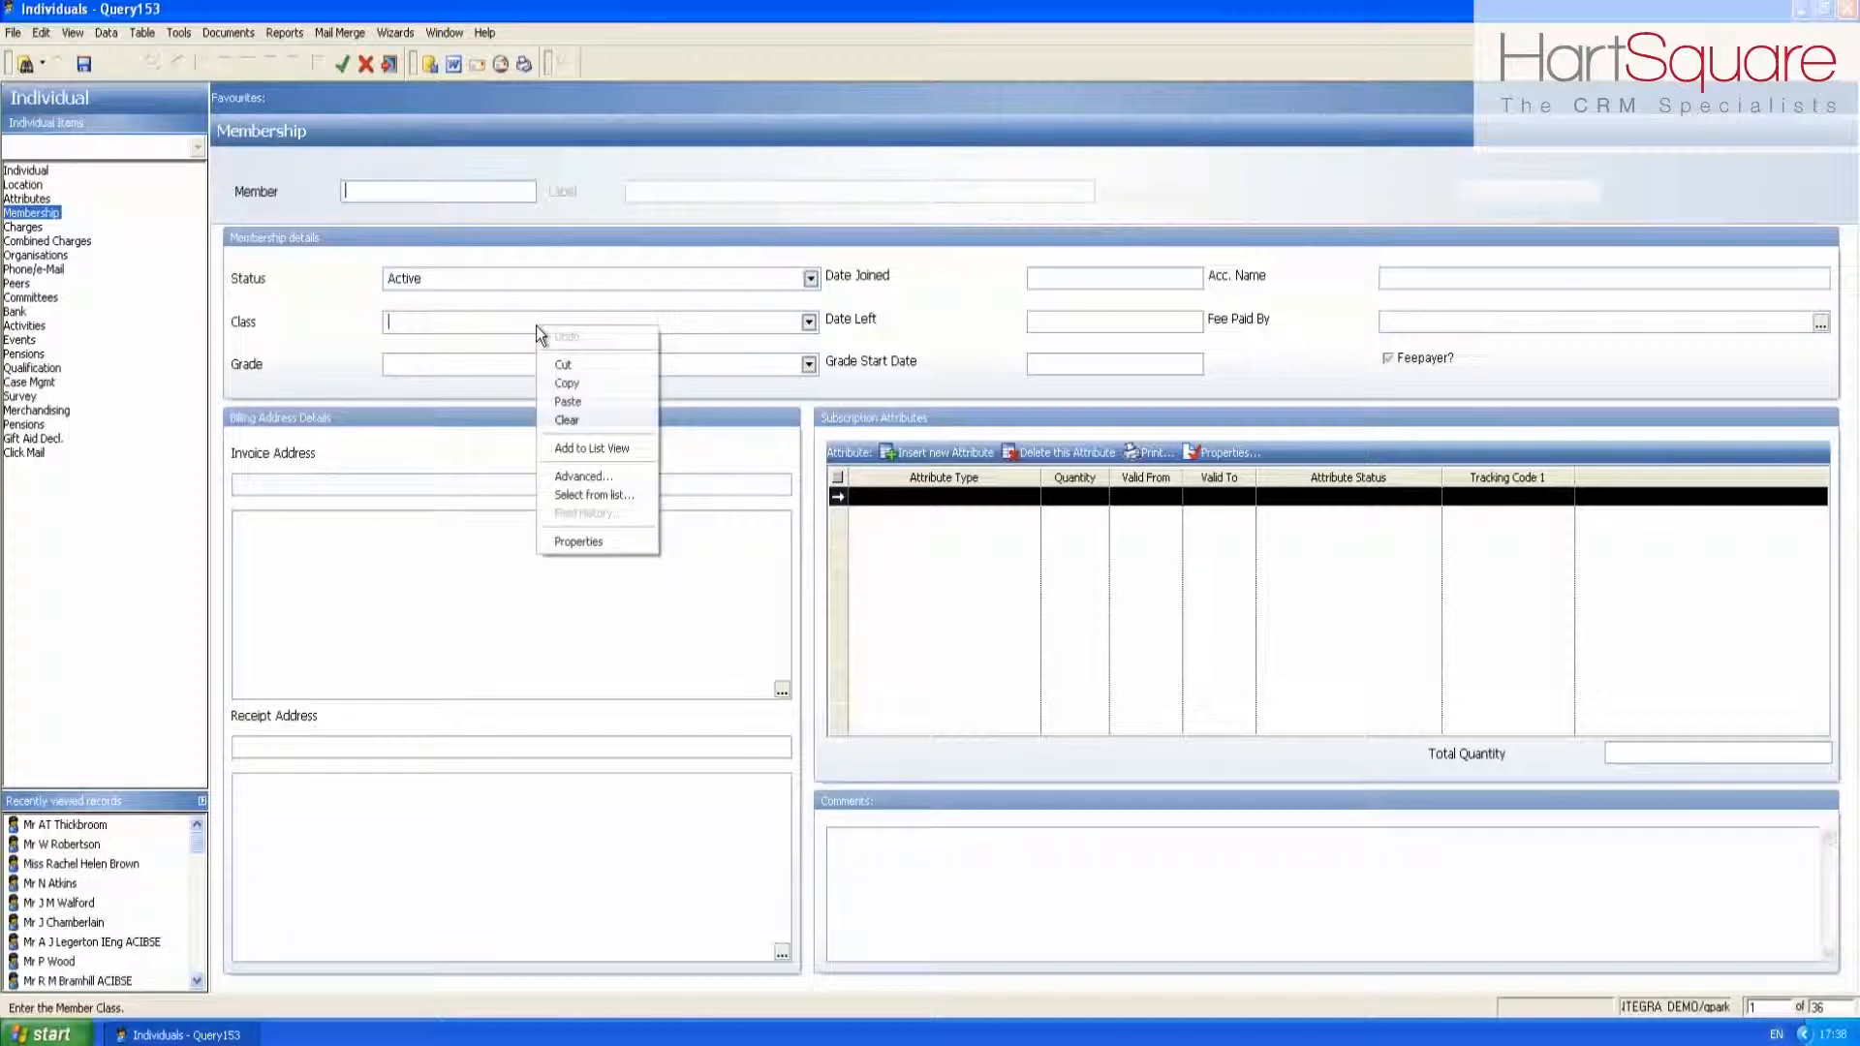
{"action": "left_click", "coordinate": [583, 474]}
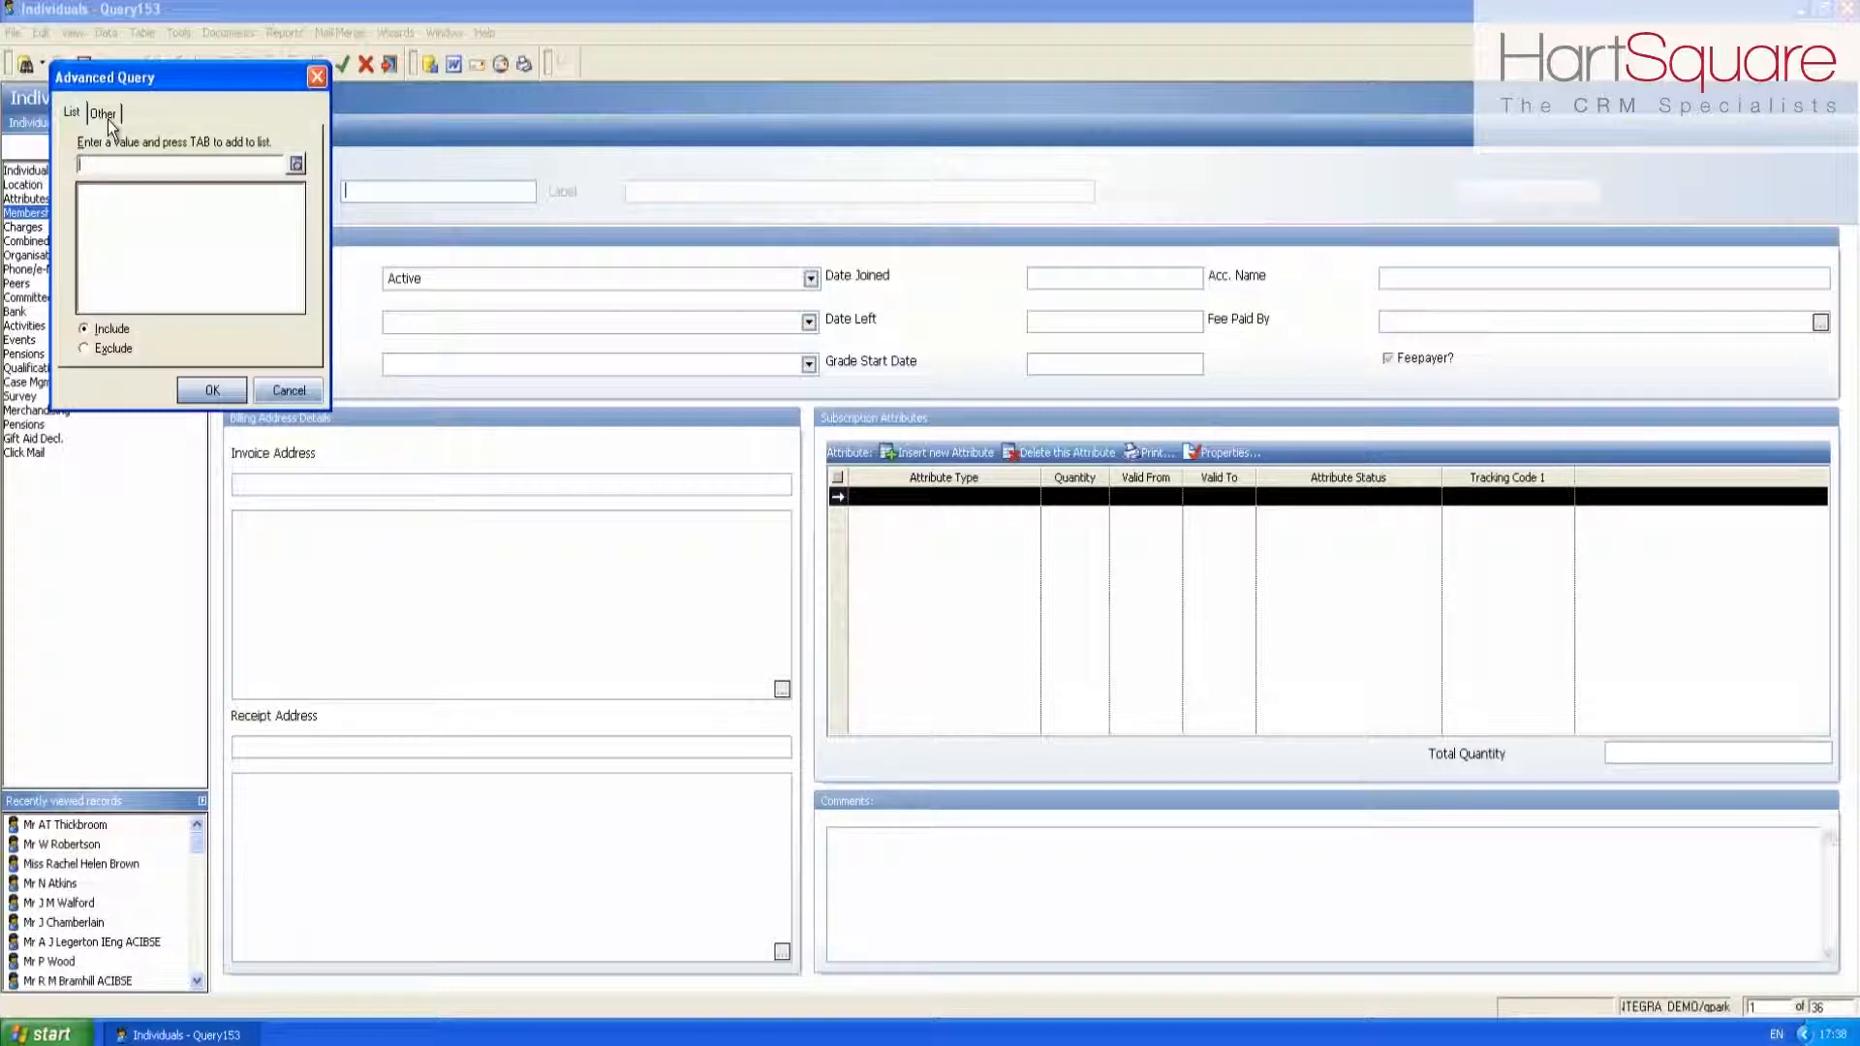
{"action": "left_click", "coordinate": [296, 165]}
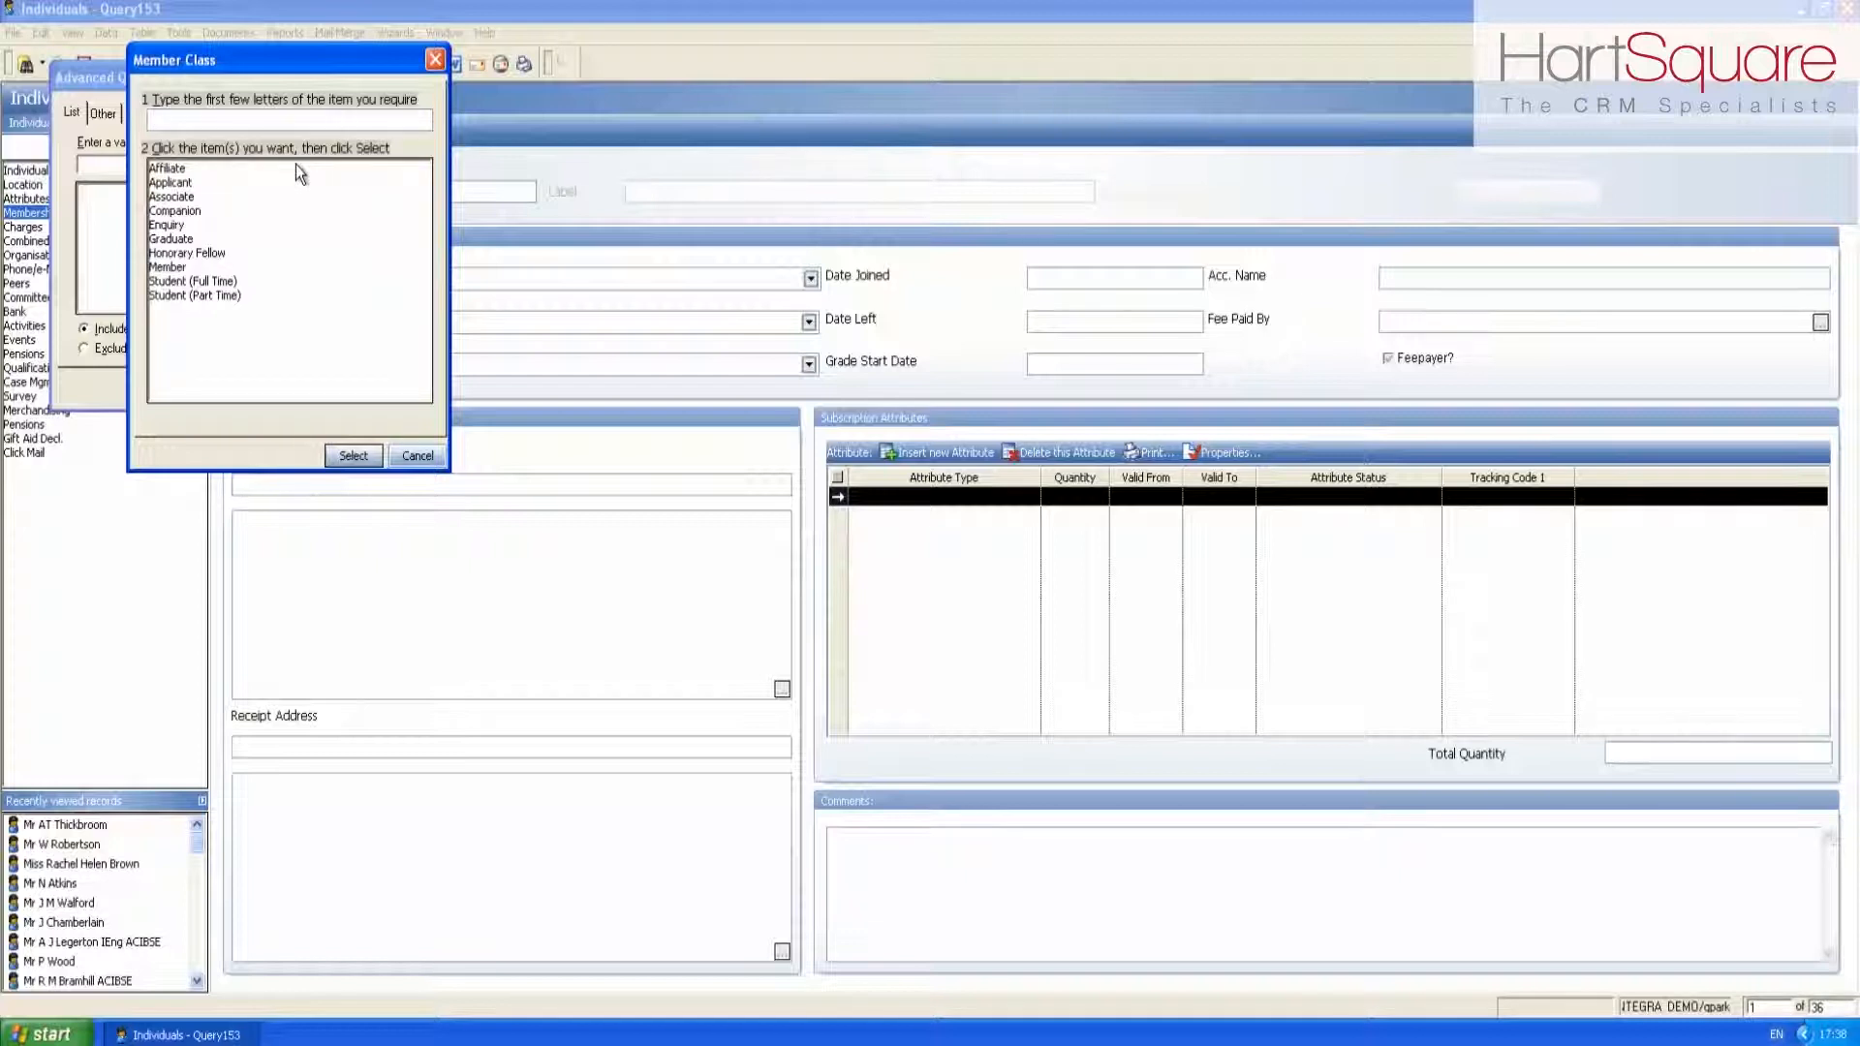
{"action": "left_click", "coordinate": [193, 199]}
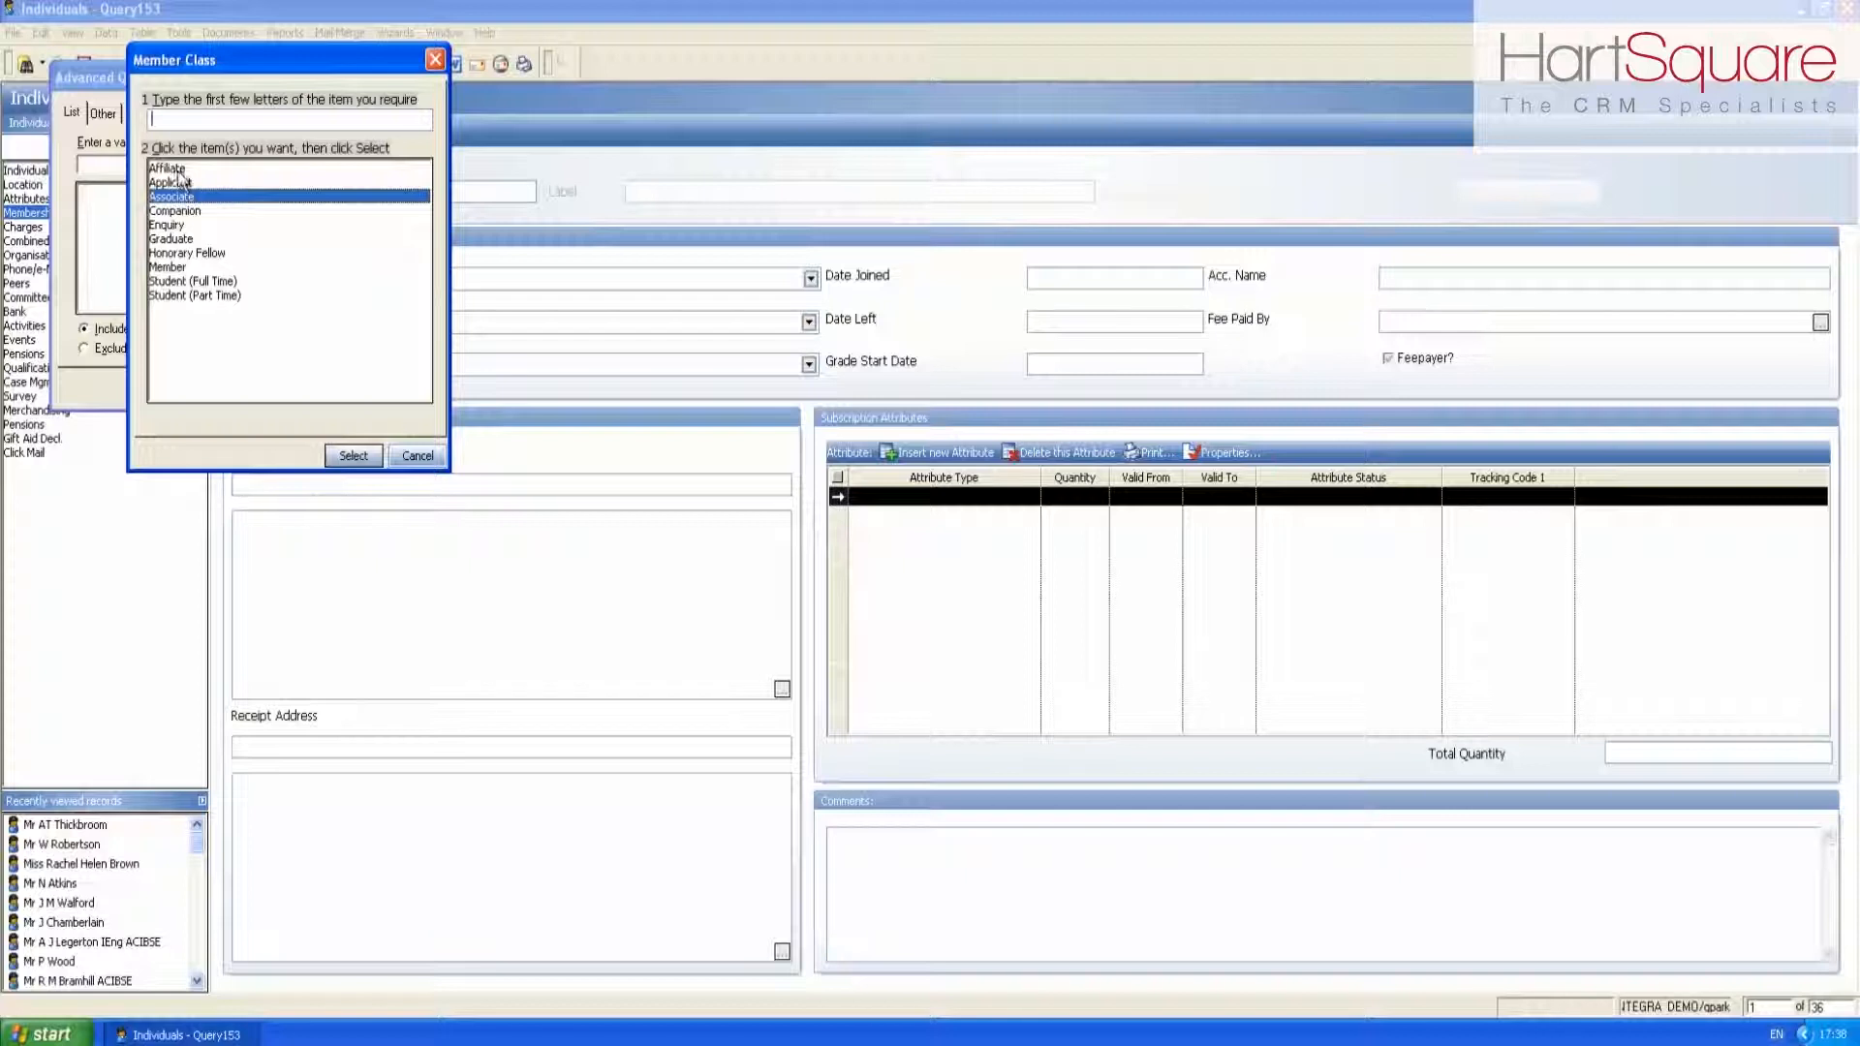
{"action": "left_click", "coordinate": [180, 170], "text": "ctrl"}
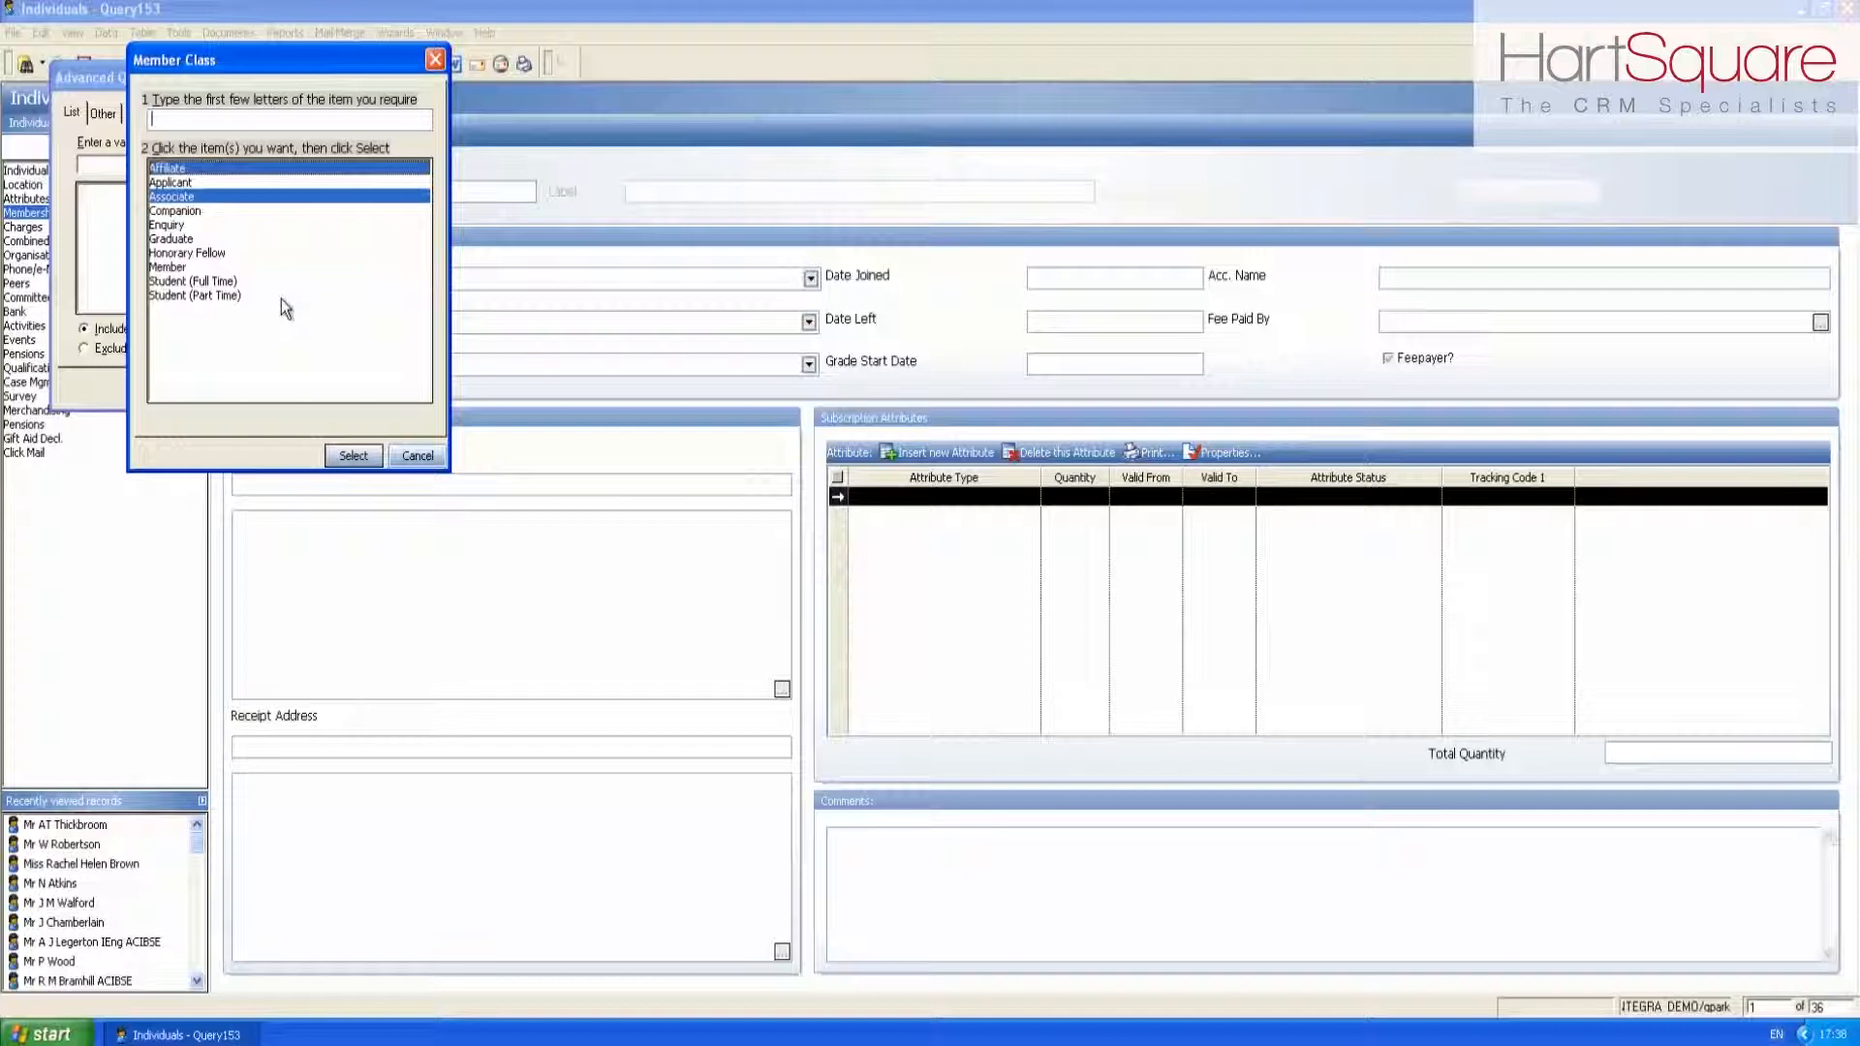
{"action": "left_click", "coordinate": [350, 456]}
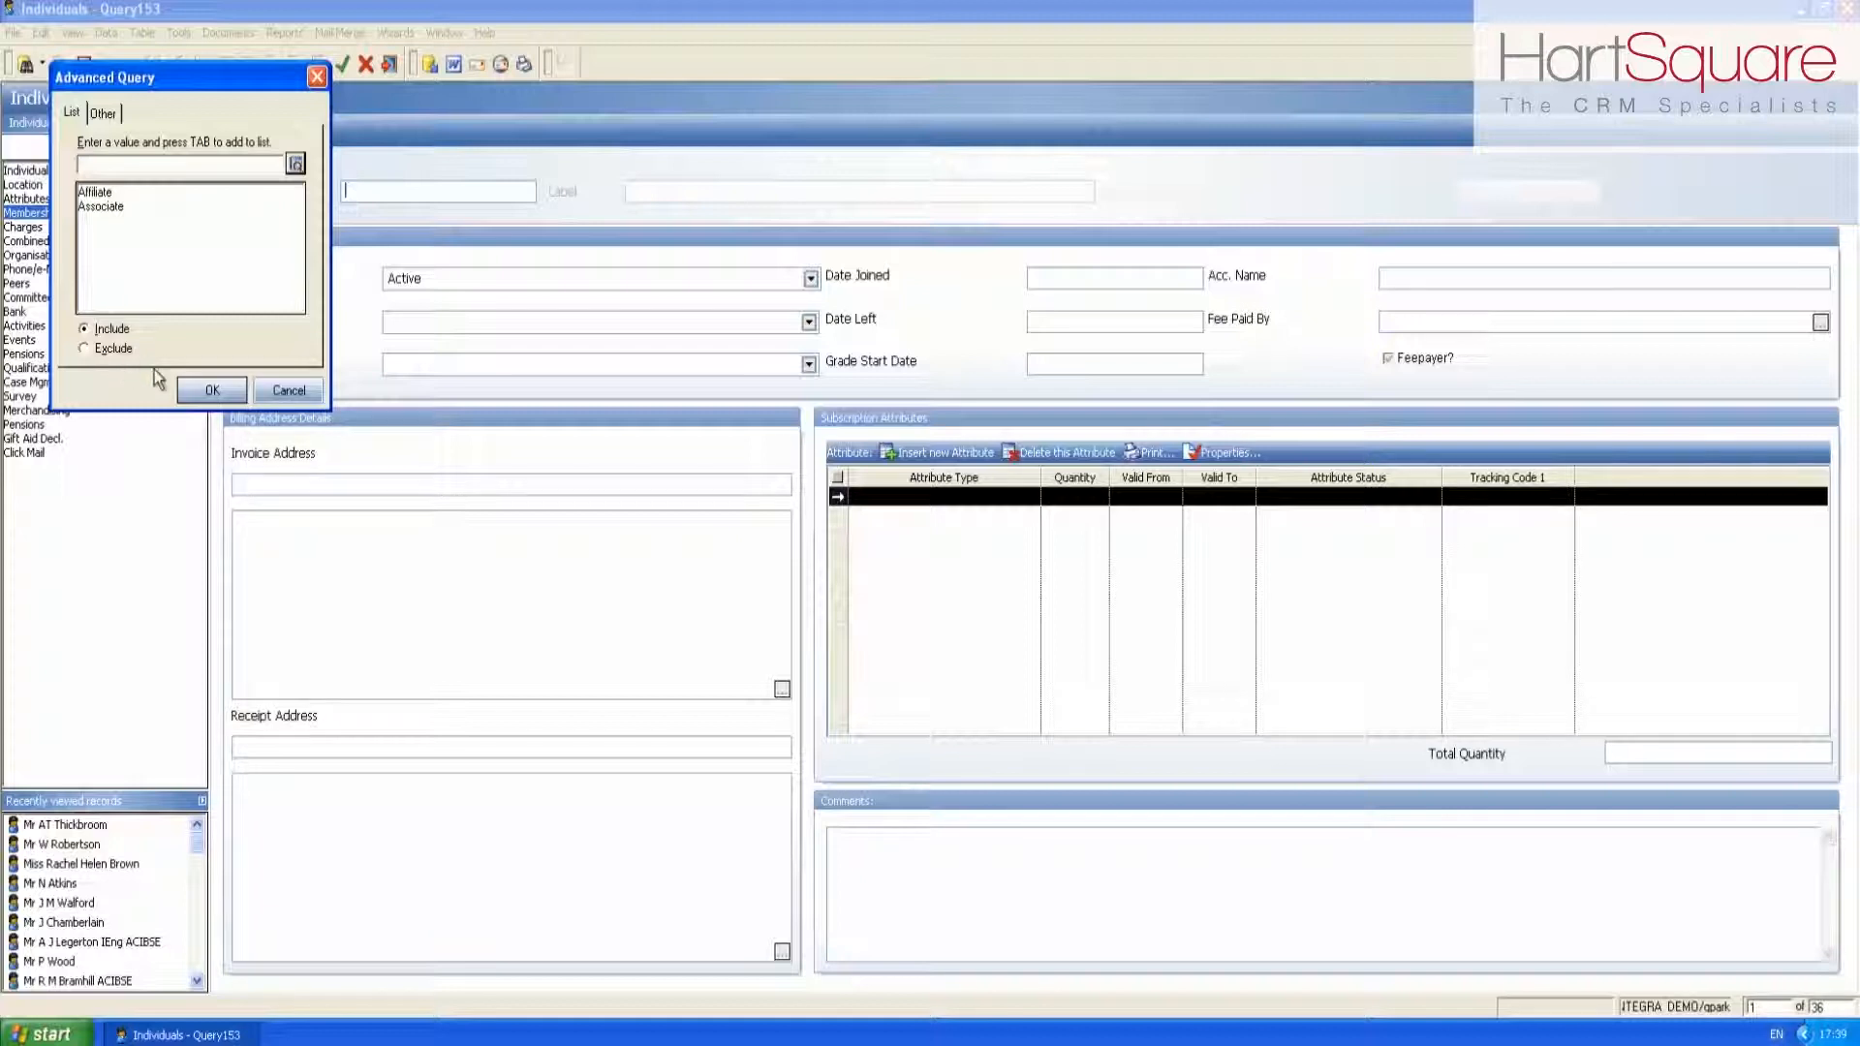
{"action": "left_click", "coordinate": [188, 386]}
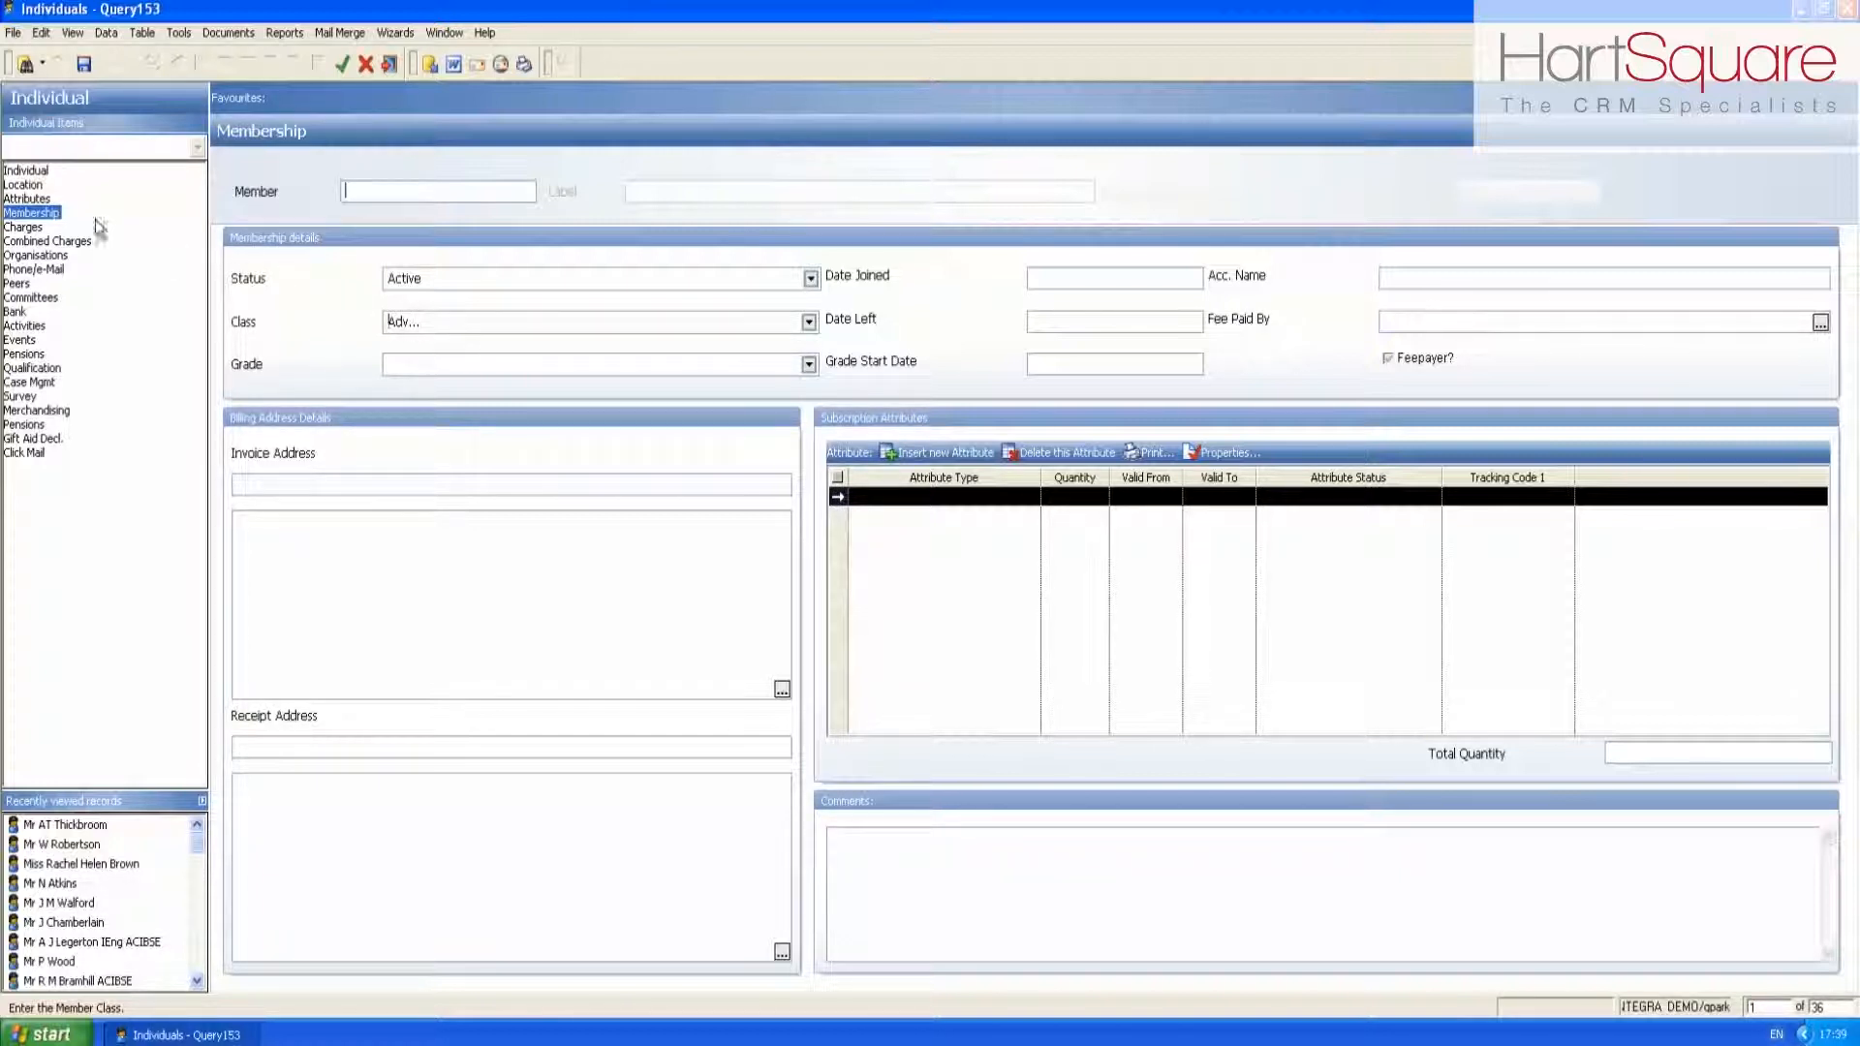
Limit the location criteria to towns sheffield and manchester with an advanced query list, and require the main address.
{"action": "left_click", "coordinate": [34, 186]}
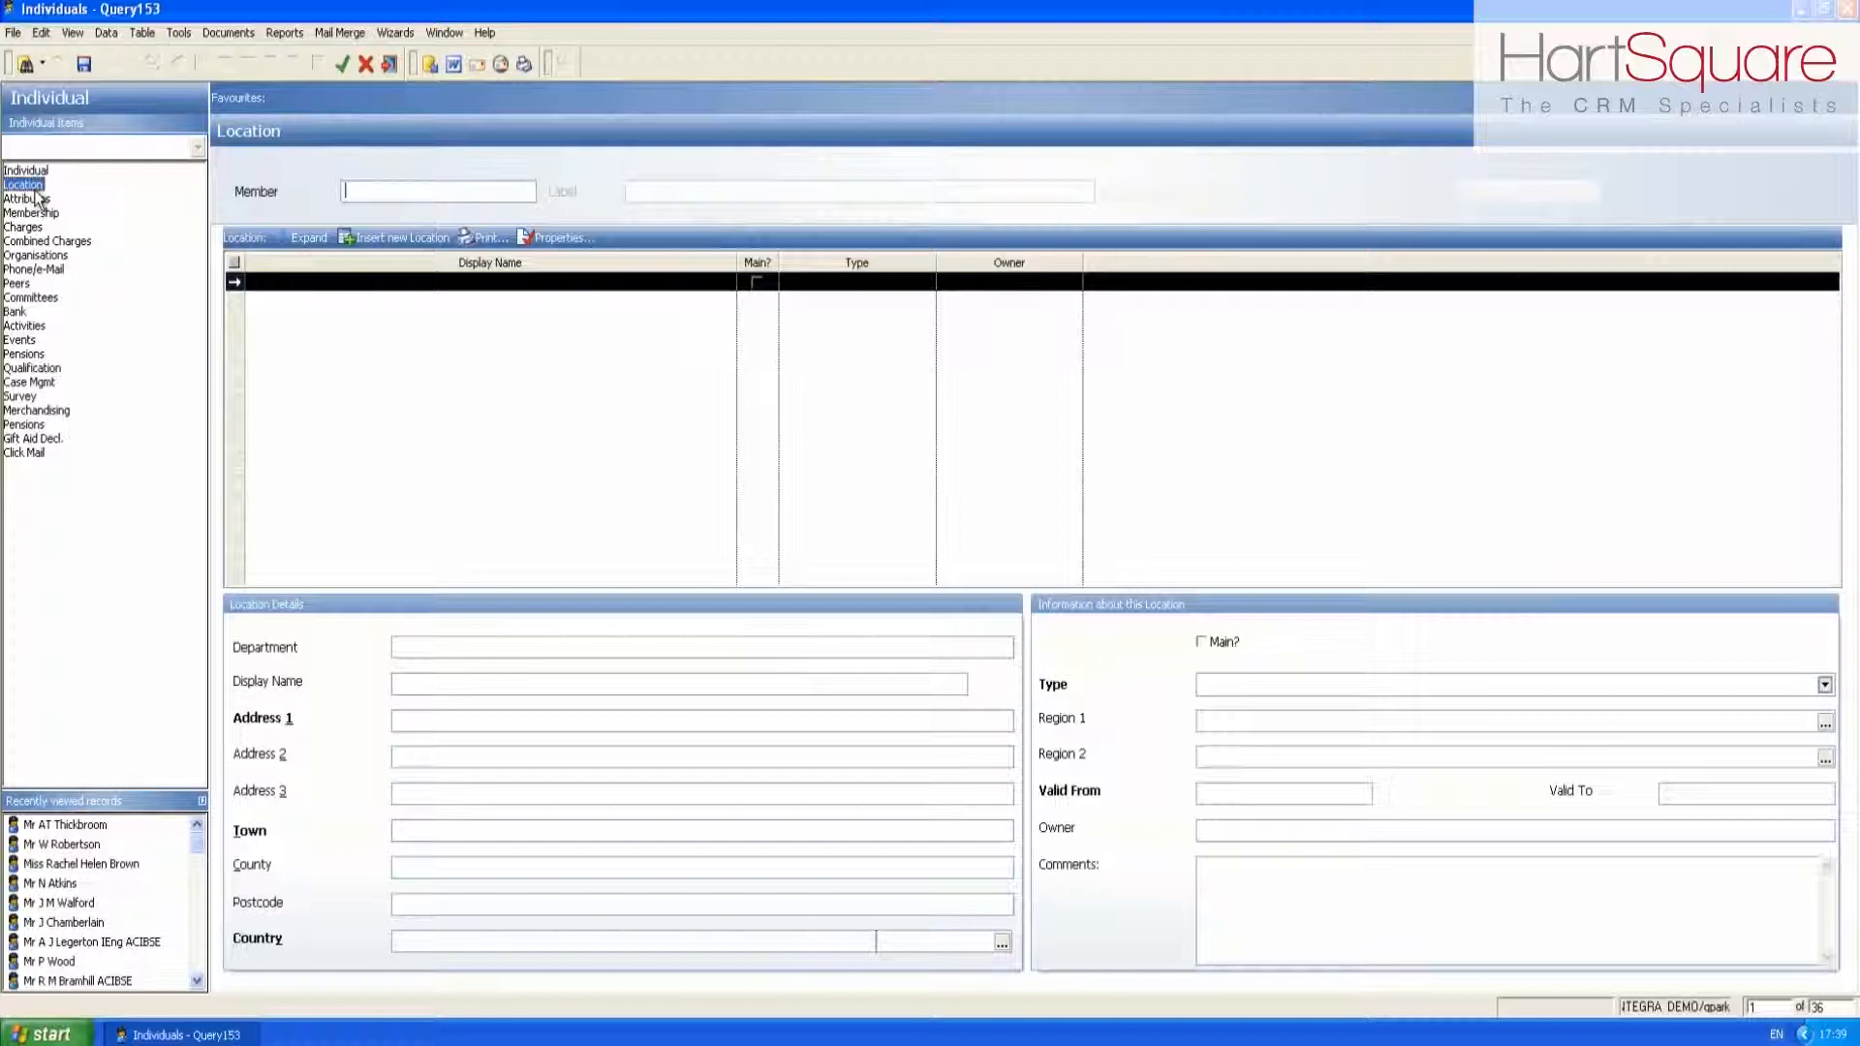
{"action": "right_click", "coordinate": [415, 828]}
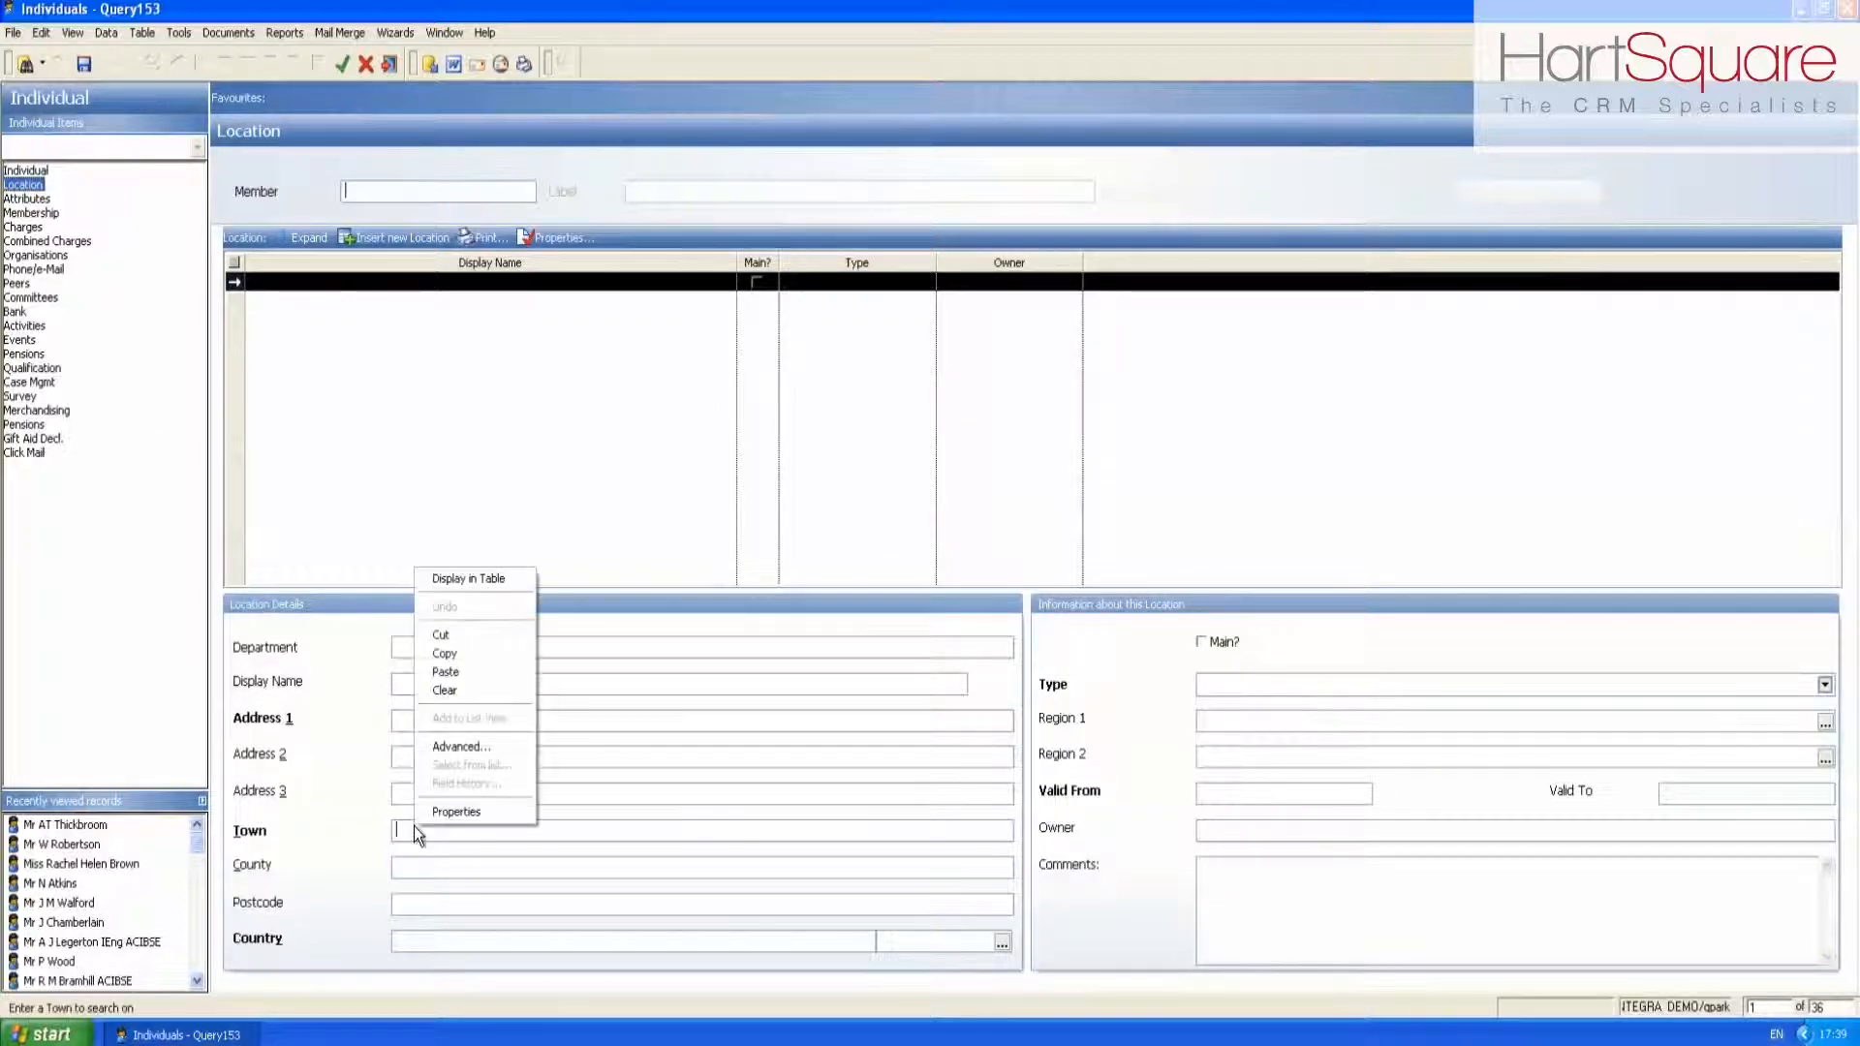
{"action": "left_click", "coordinate": [463, 748]}
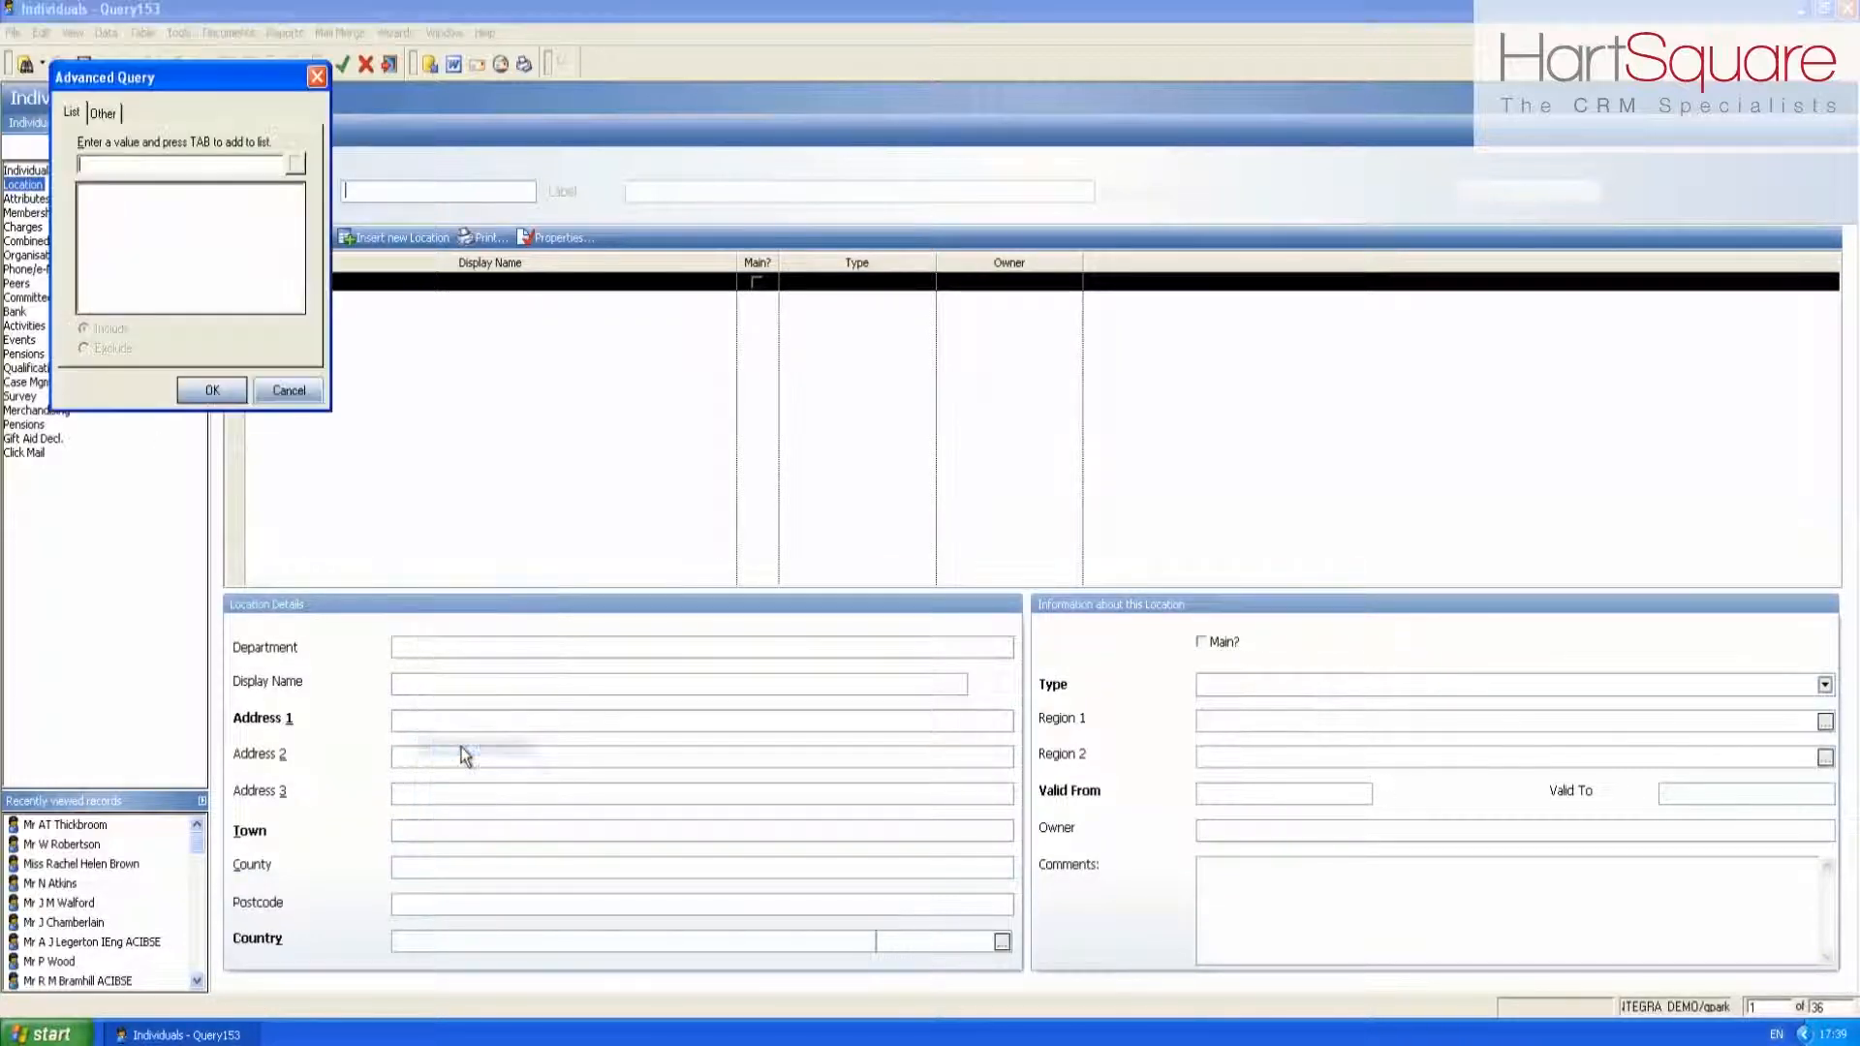
{"action": "type", "text": "sh"}
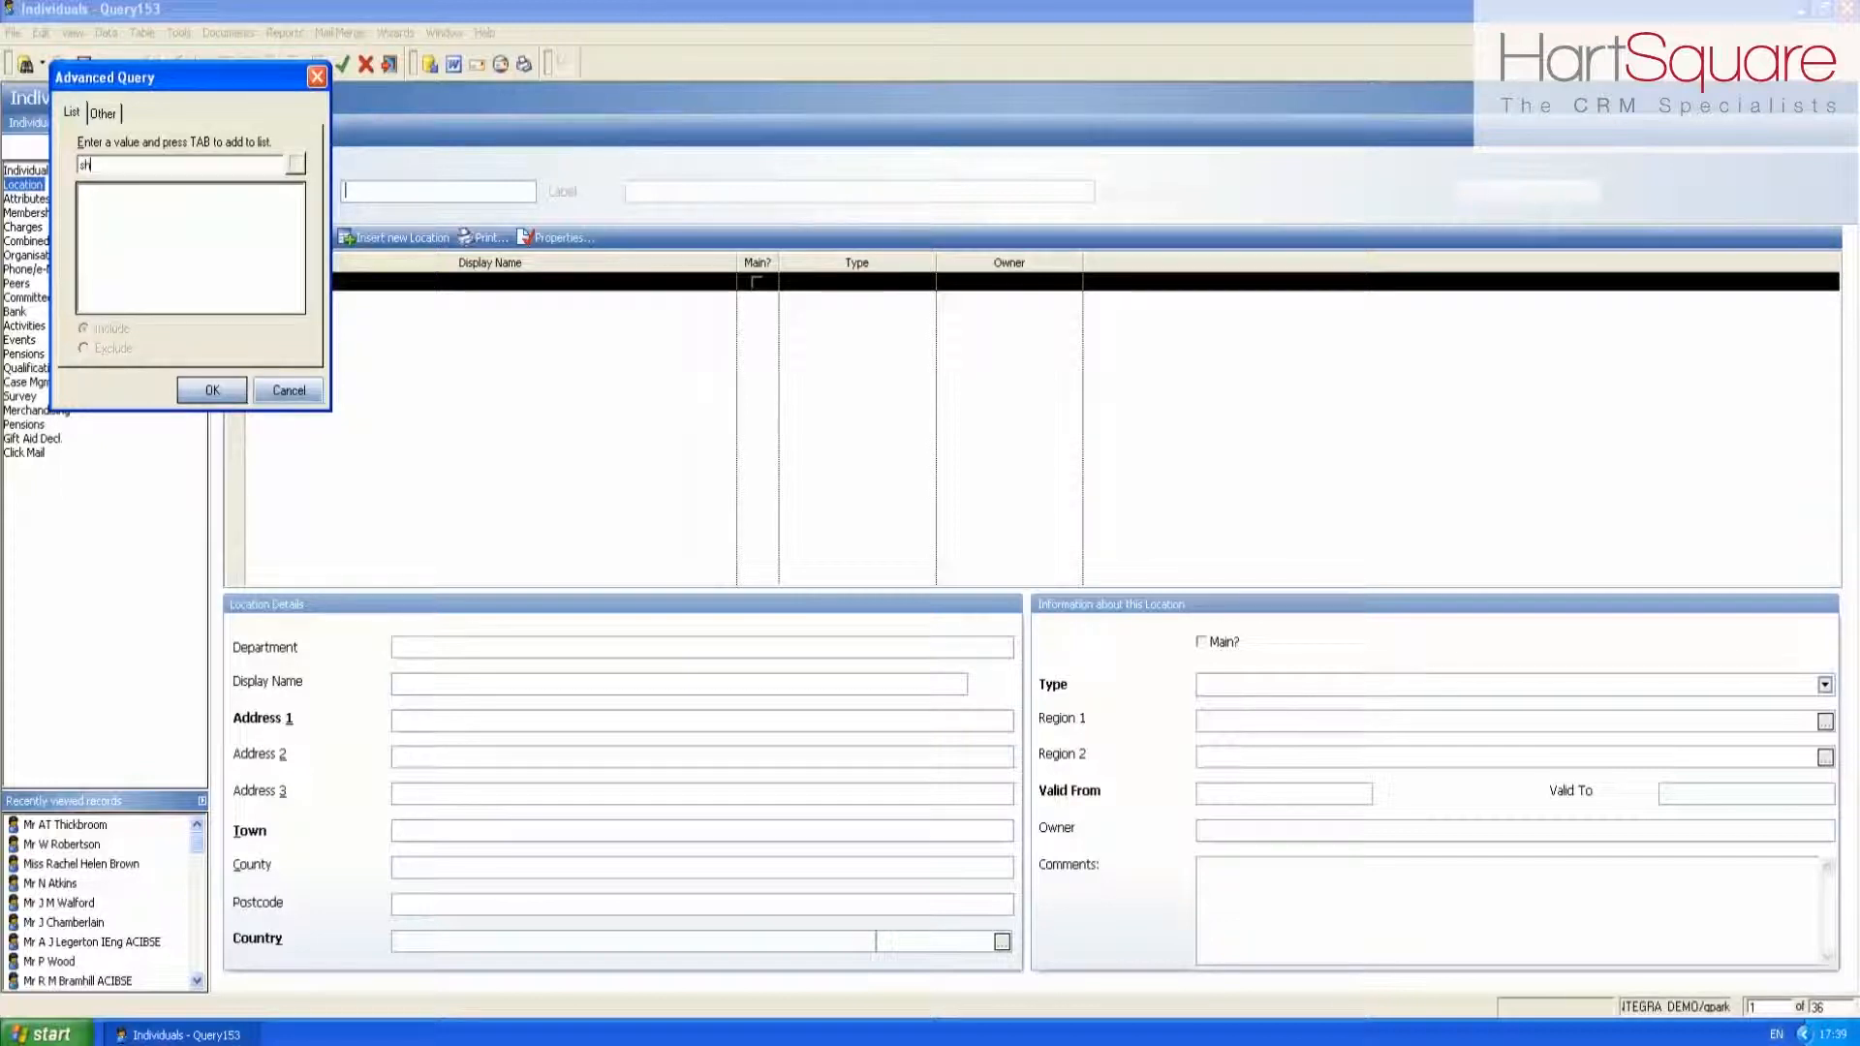
{"action": "type", "text": "effield"}
{"action": "key", "text": "Tab"}
{"action": "type", "text": "manchester"}
{"action": "key", "text": "Tab"}
{"action": "left_click", "coordinate": [212, 390]}
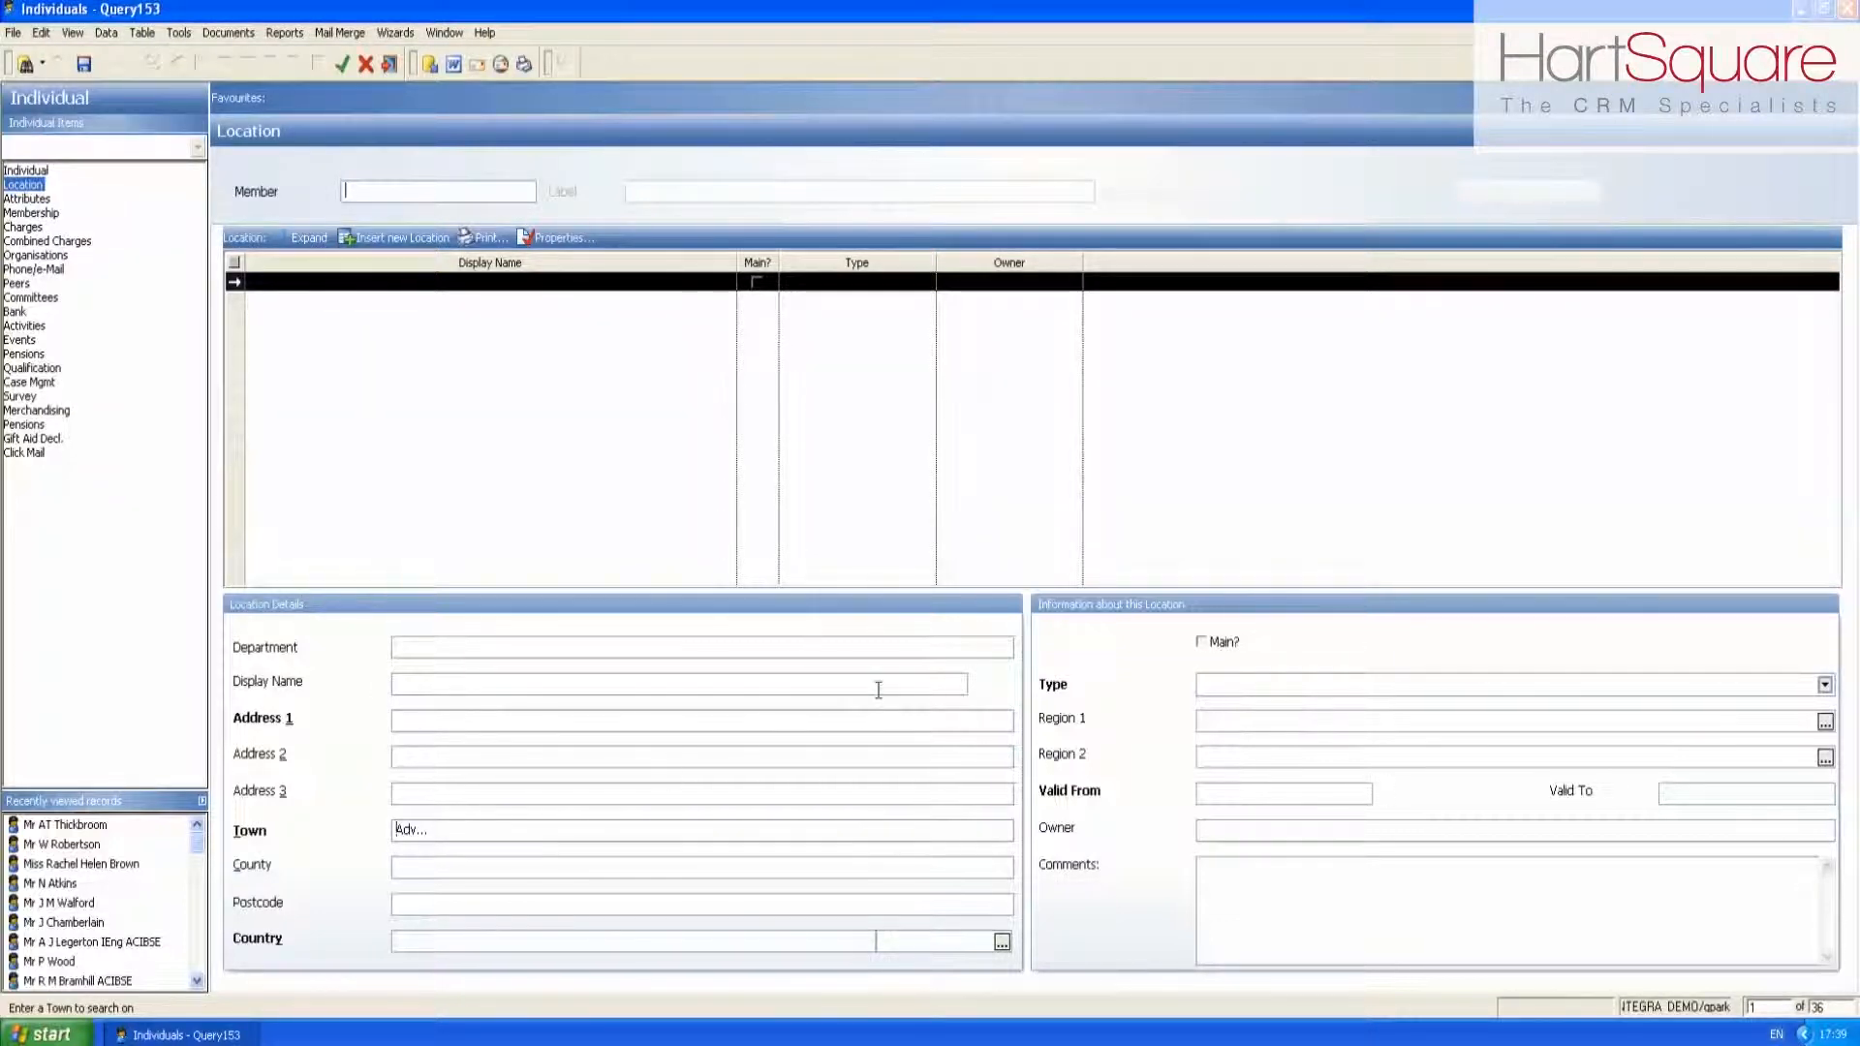
{"action": "left_click", "coordinate": [1201, 641]}
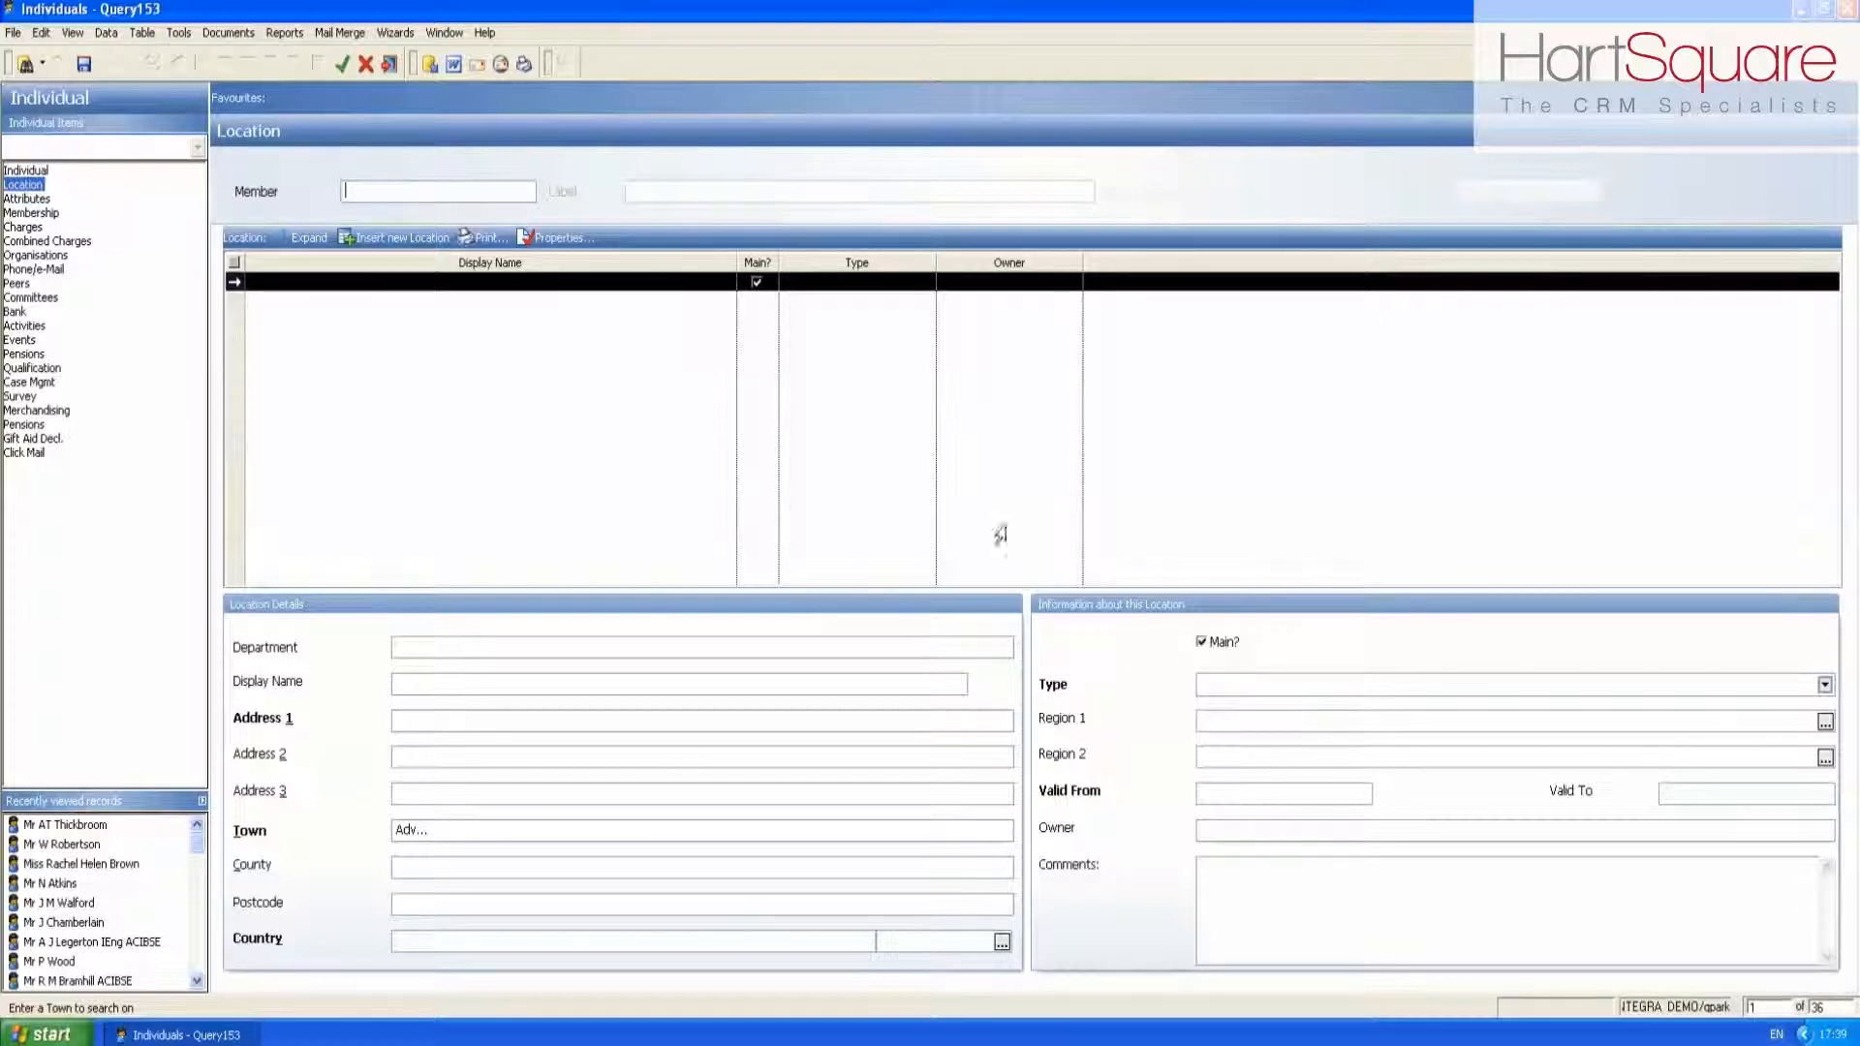
Run the two-class query, review the results in list view, and go back to the form view.
{"action": "left_click", "coordinate": [343, 66]}
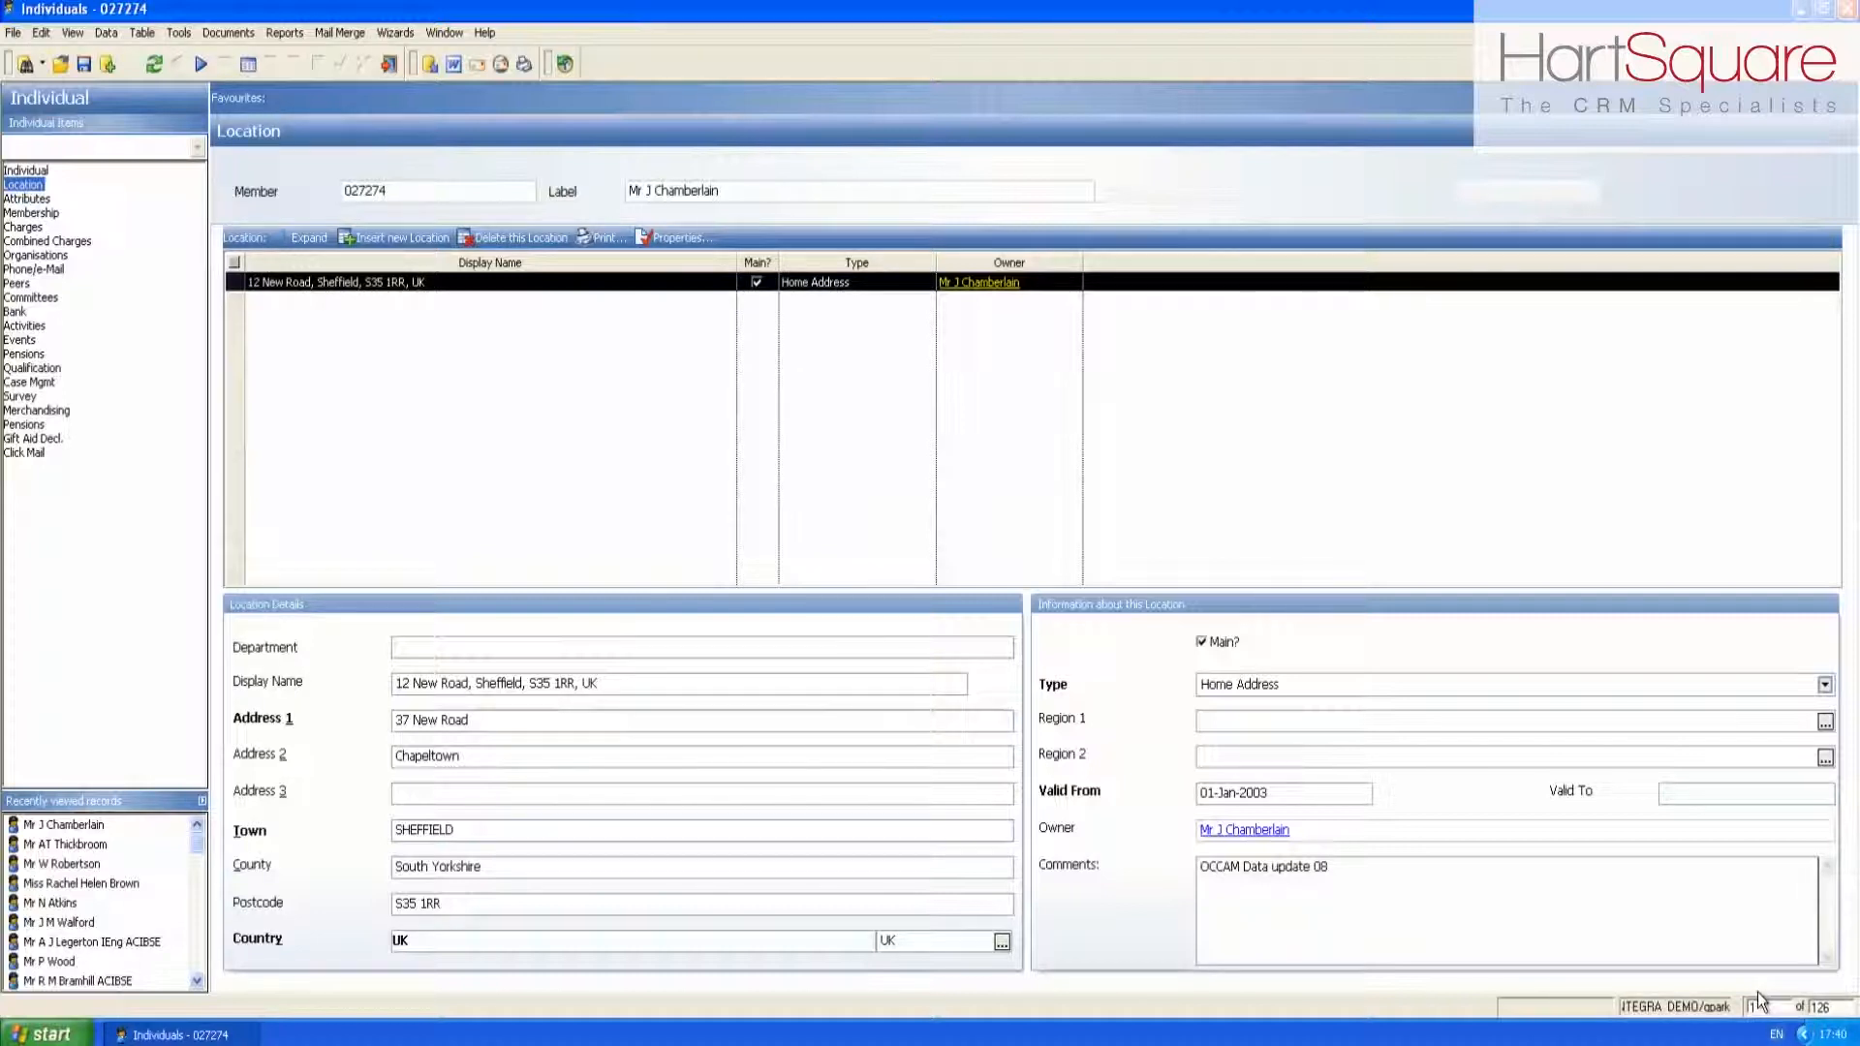
{"action": "left_click", "coordinate": [250, 66]}
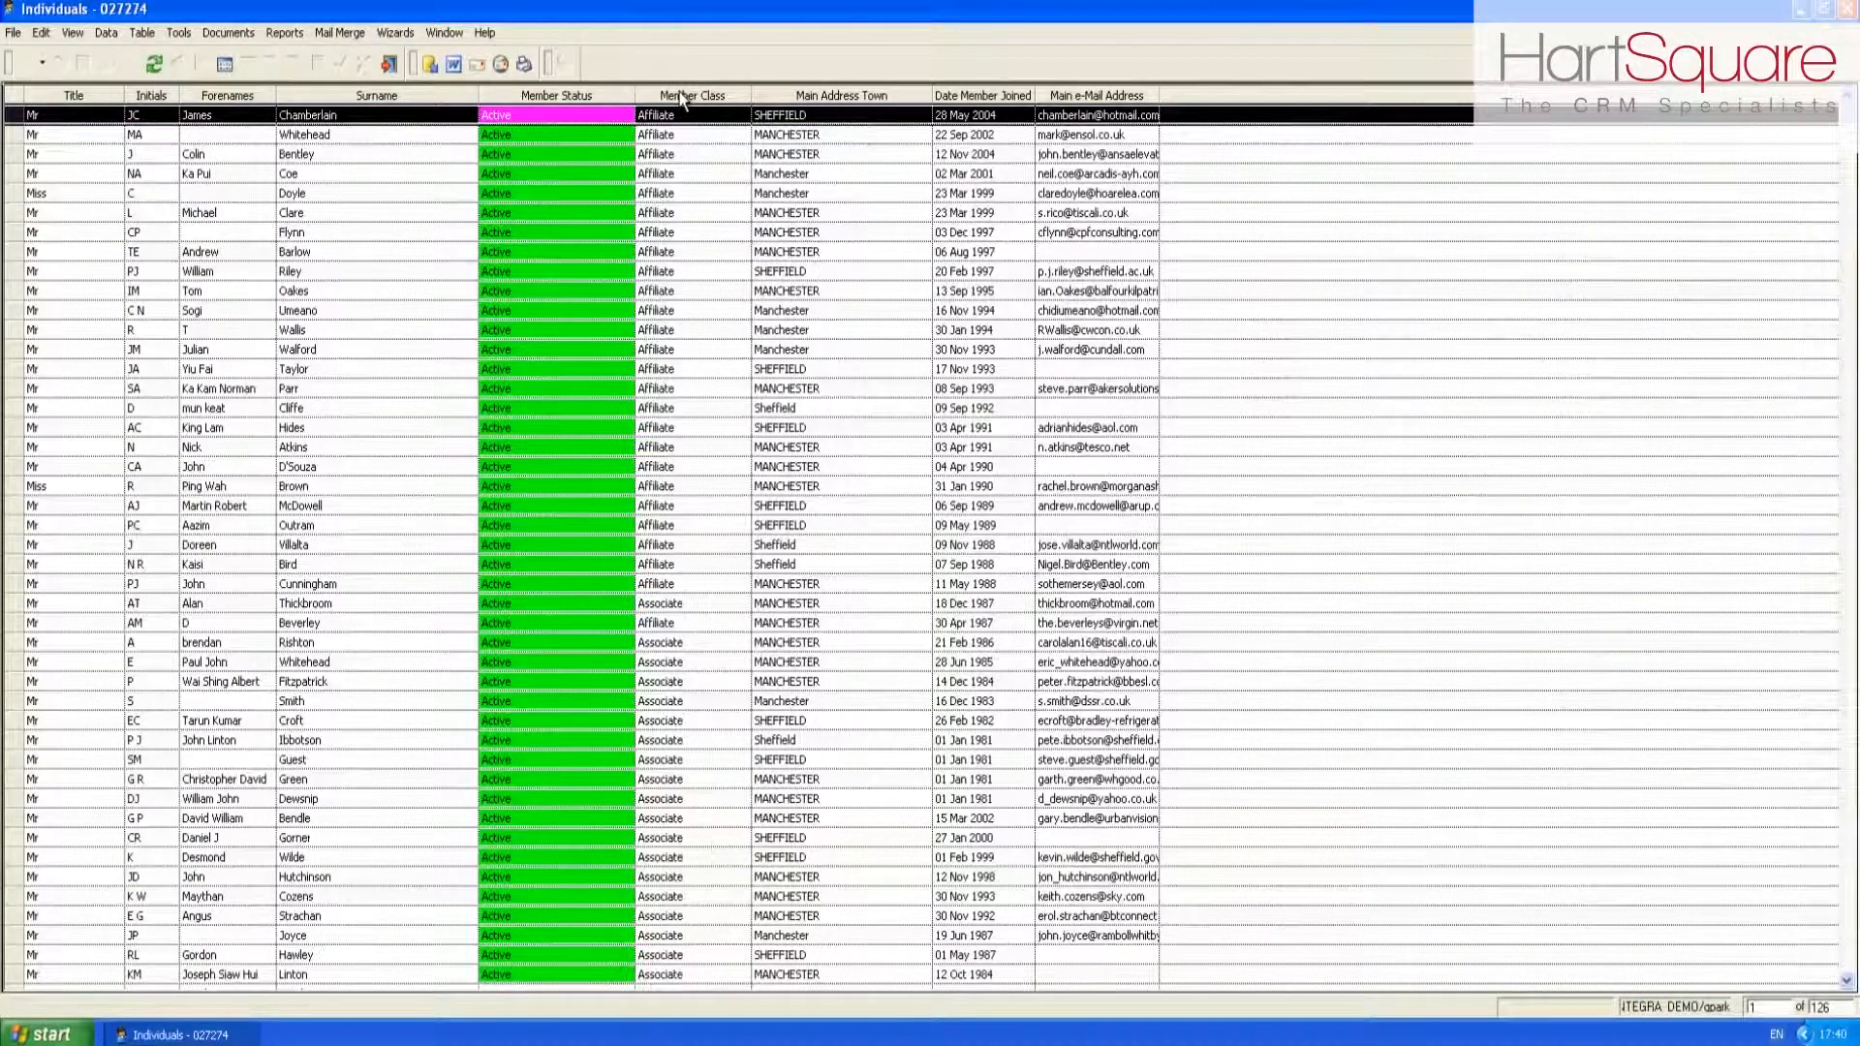
{"action": "left_click", "coordinate": [223, 64]}
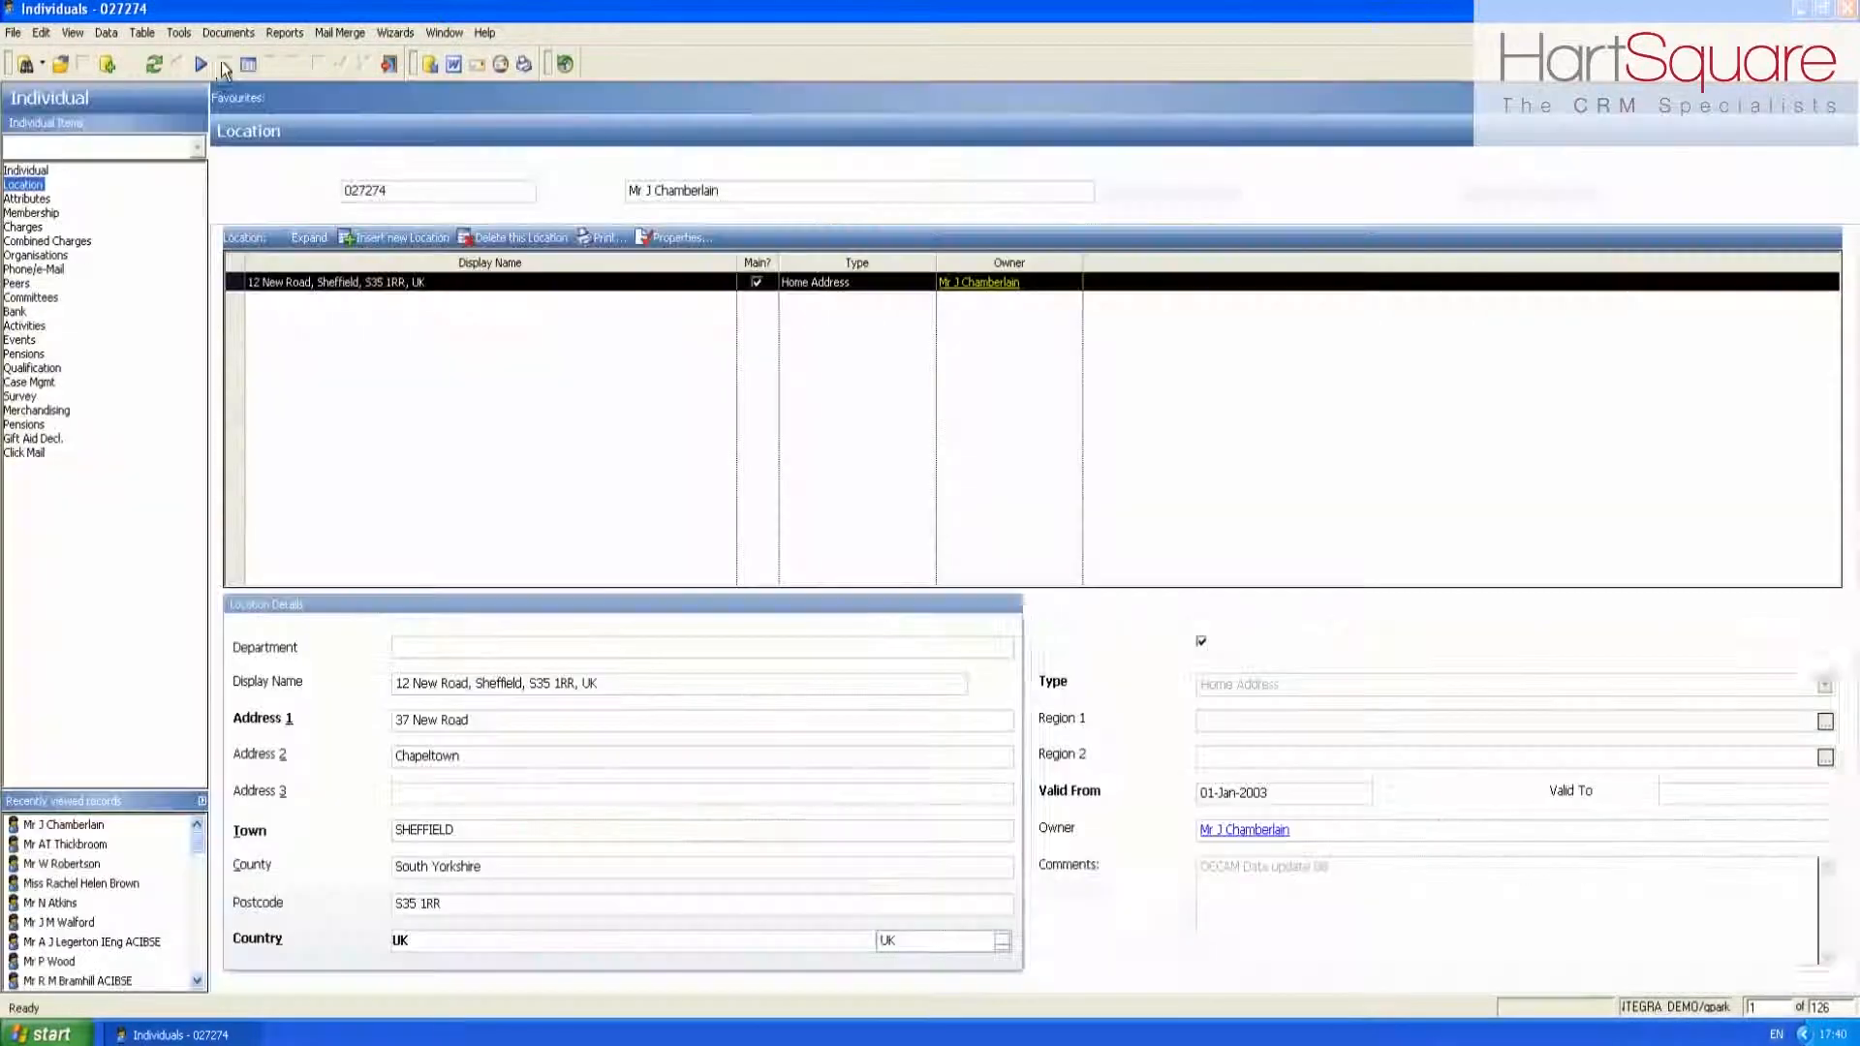
Start another new query on individuals with membership status Active.
{"action": "left_click", "coordinate": [25, 65]}
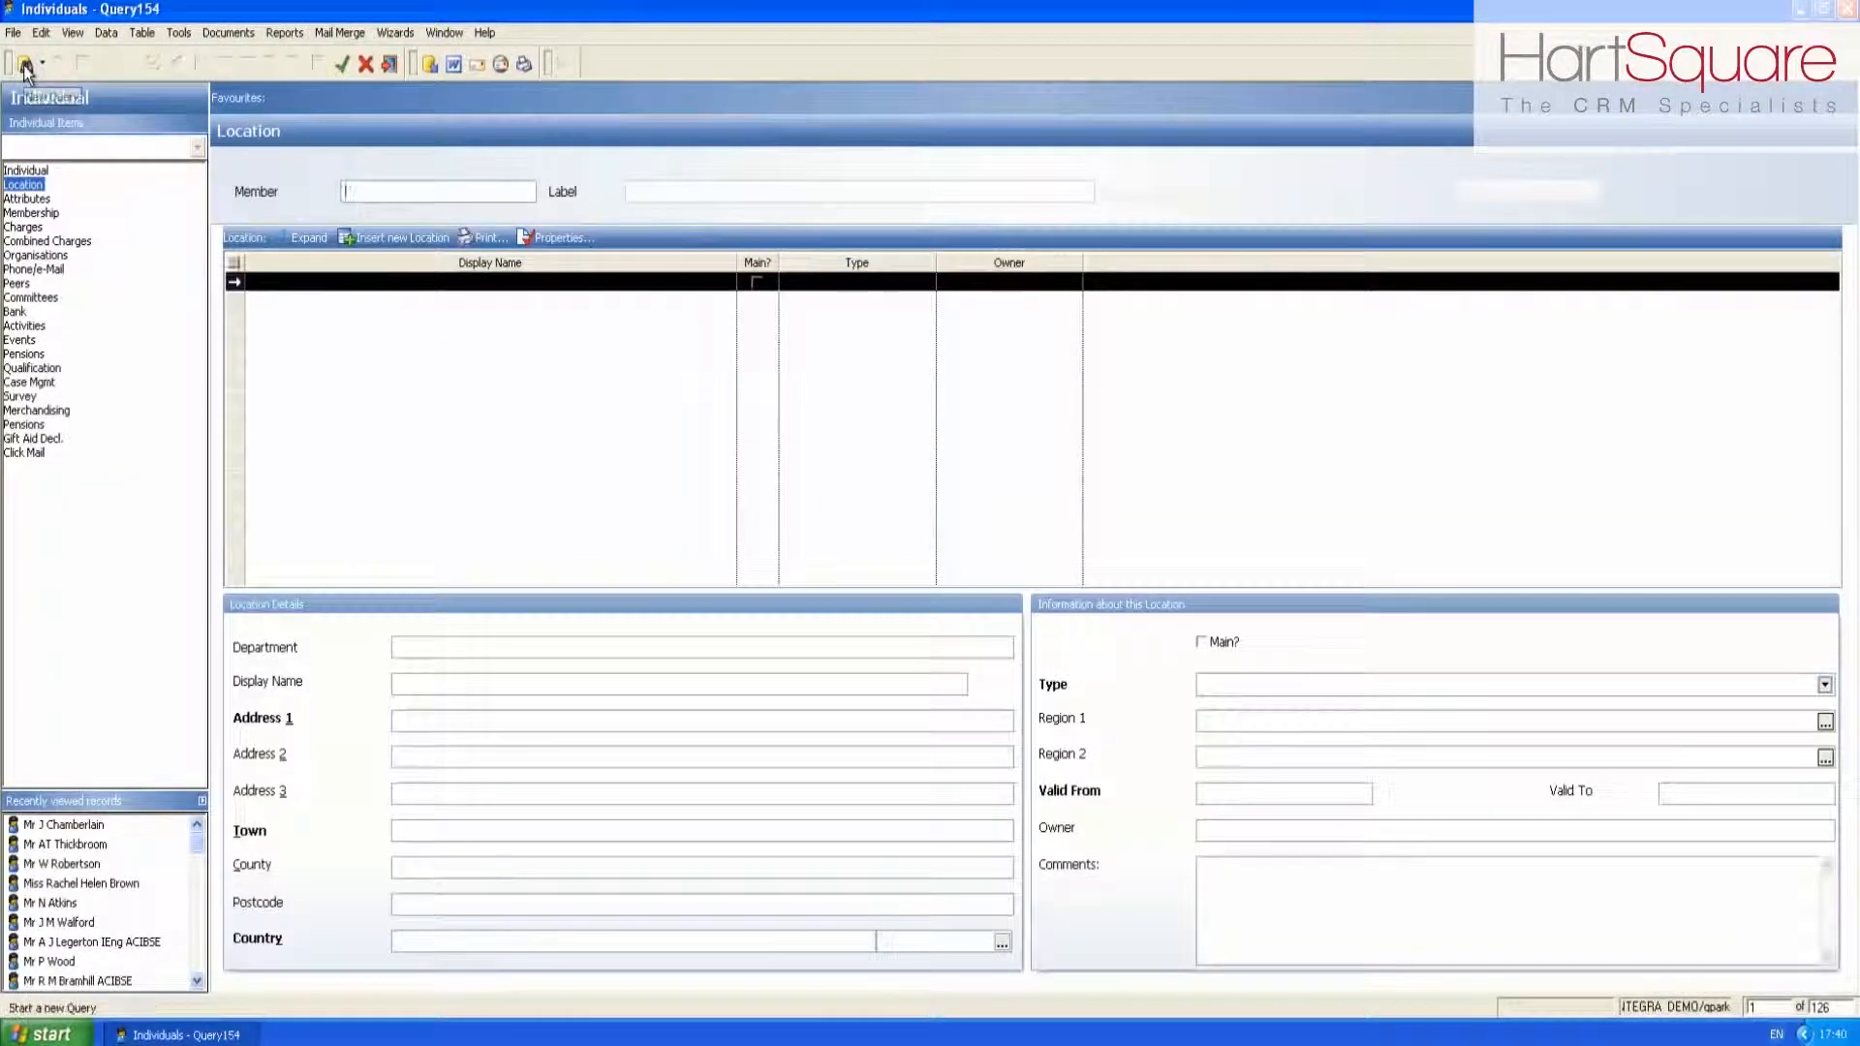
{"action": "left_click", "coordinate": [29, 212]}
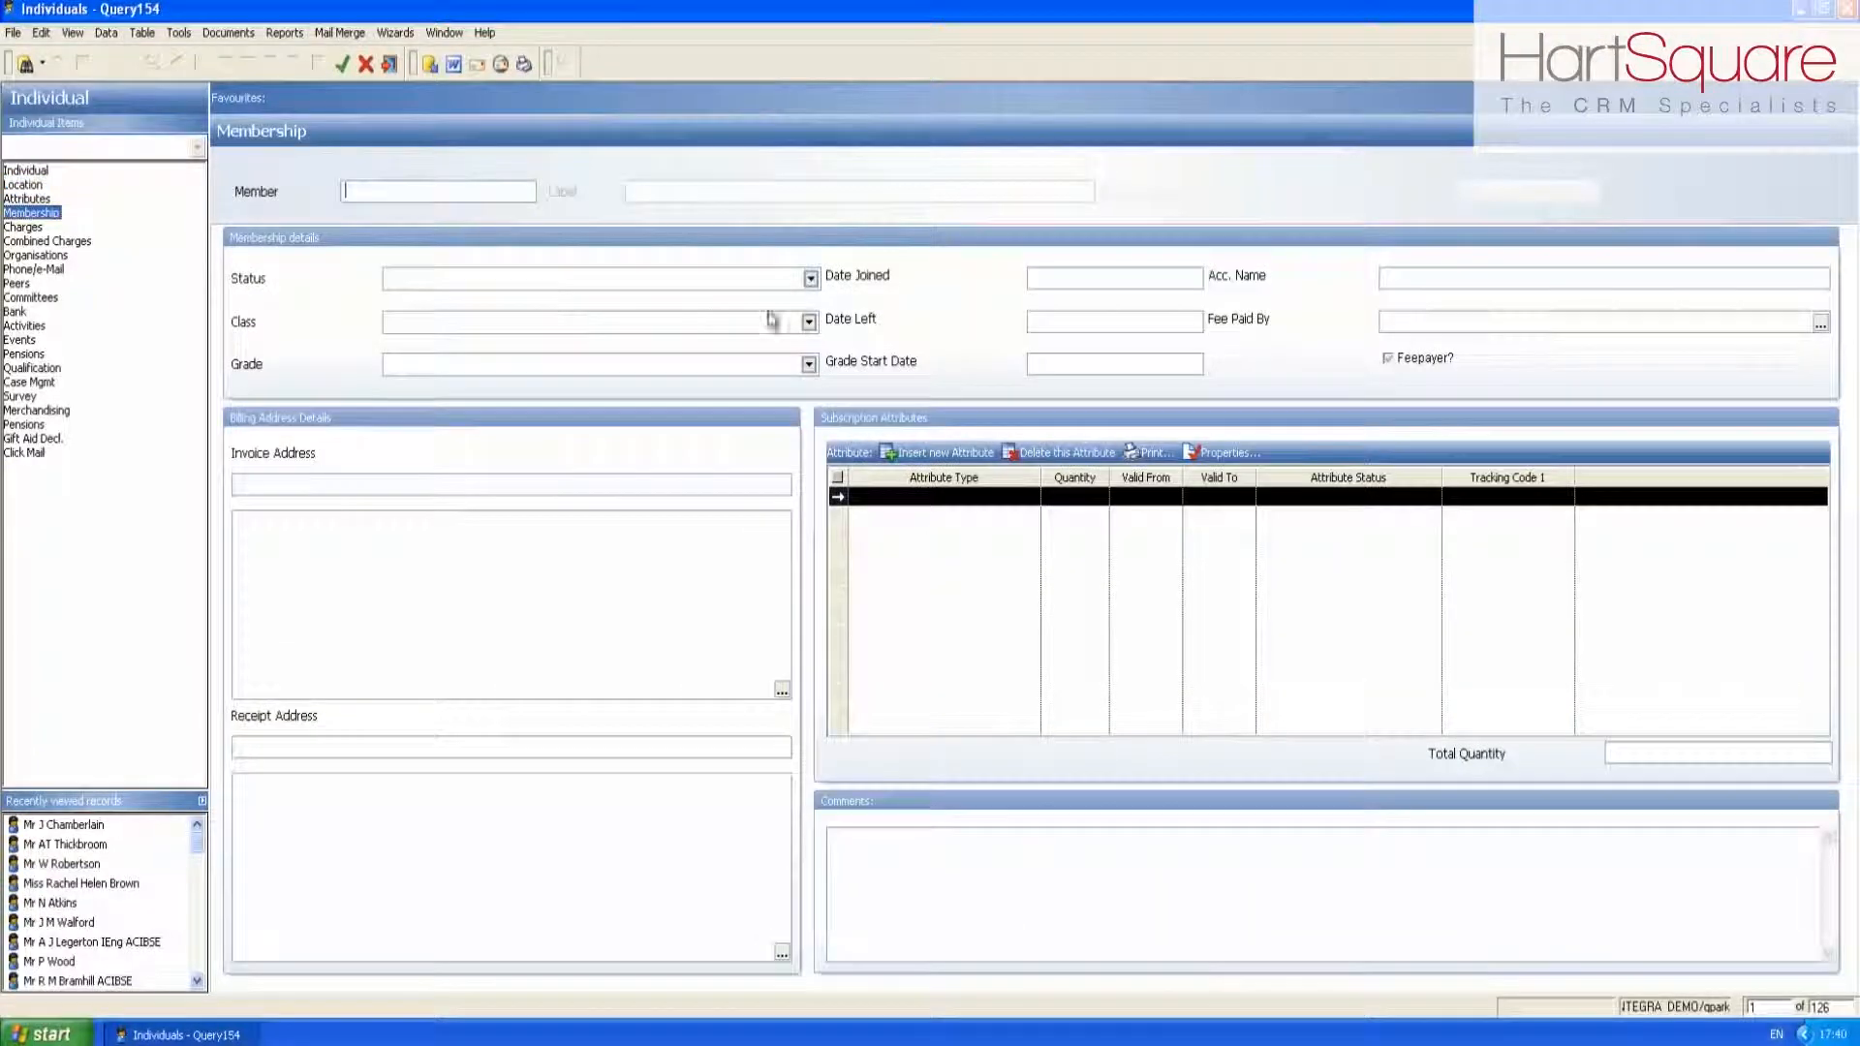
{"action": "left_click", "coordinate": [810, 279]}
{"action": "left_click", "coordinate": [806, 304]}
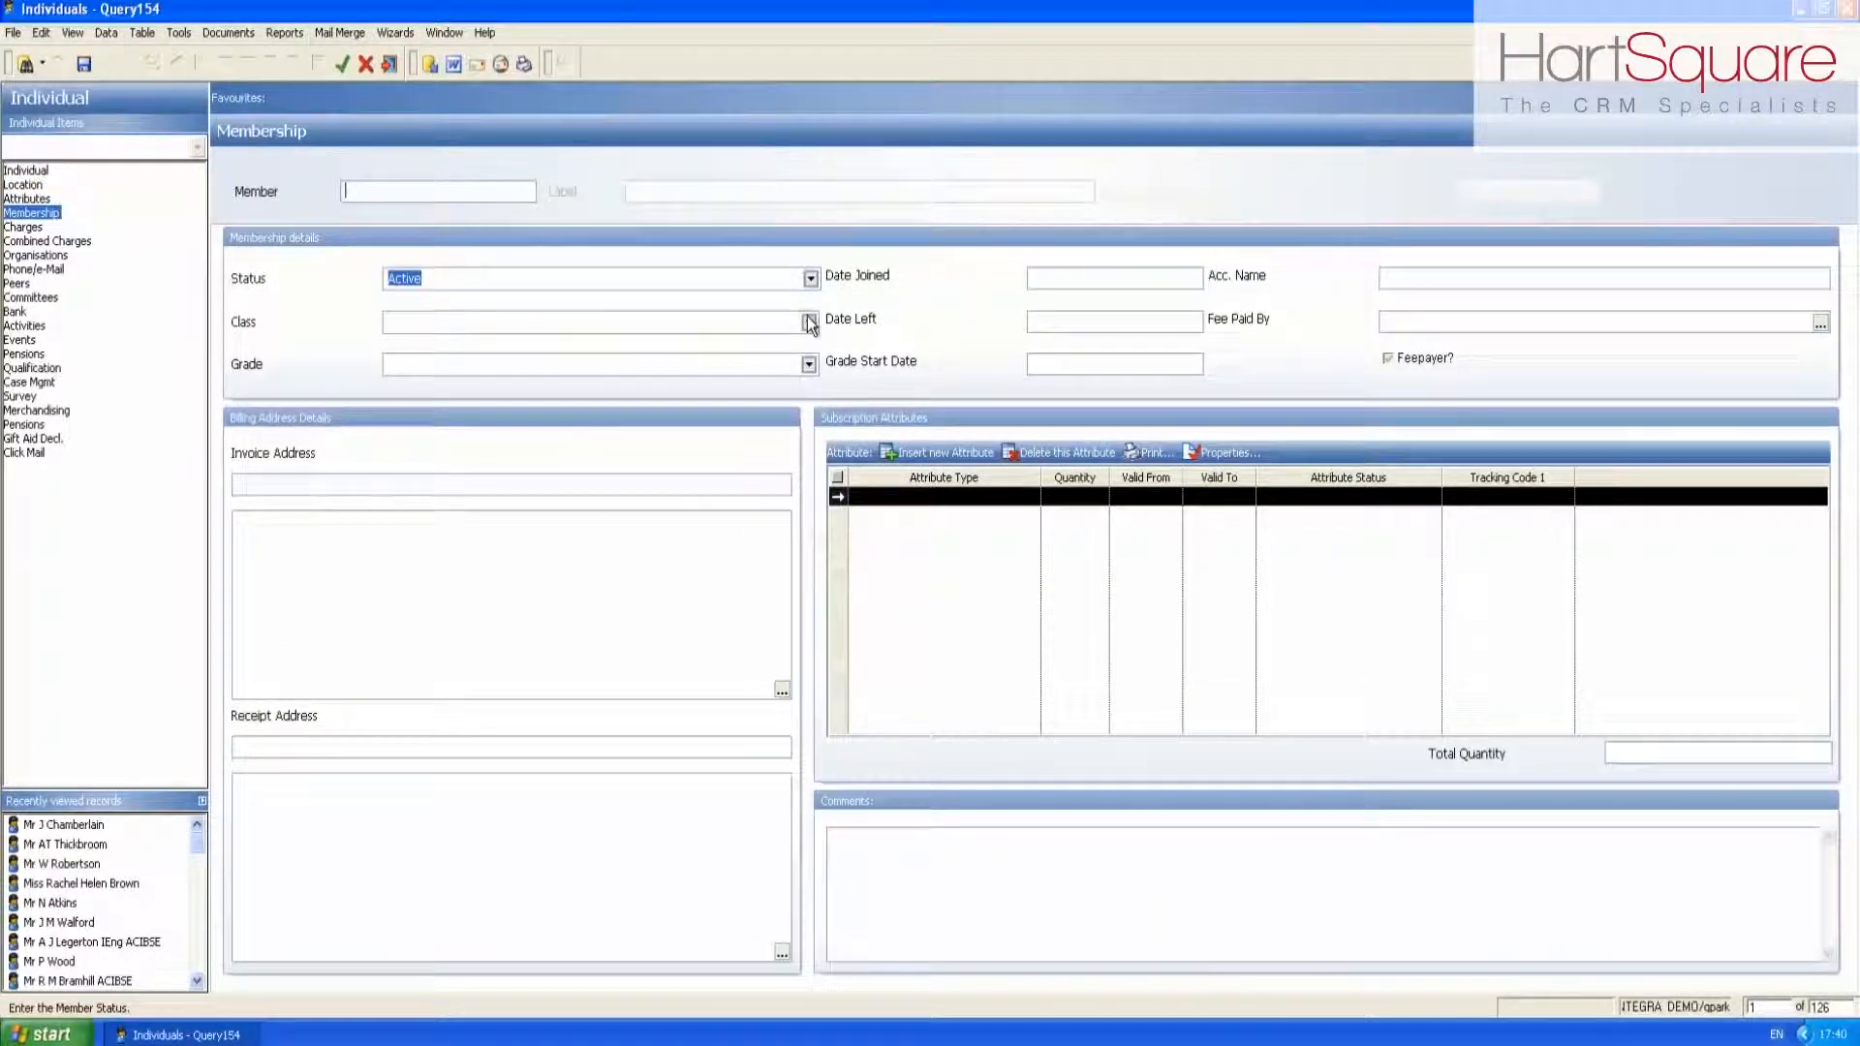
Add an advanced query on the membership Class field, including the Affiliate and Associate classes.
{"action": "right_click", "coordinate": [785, 327]}
{"action": "left_click", "coordinate": [829, 477]}
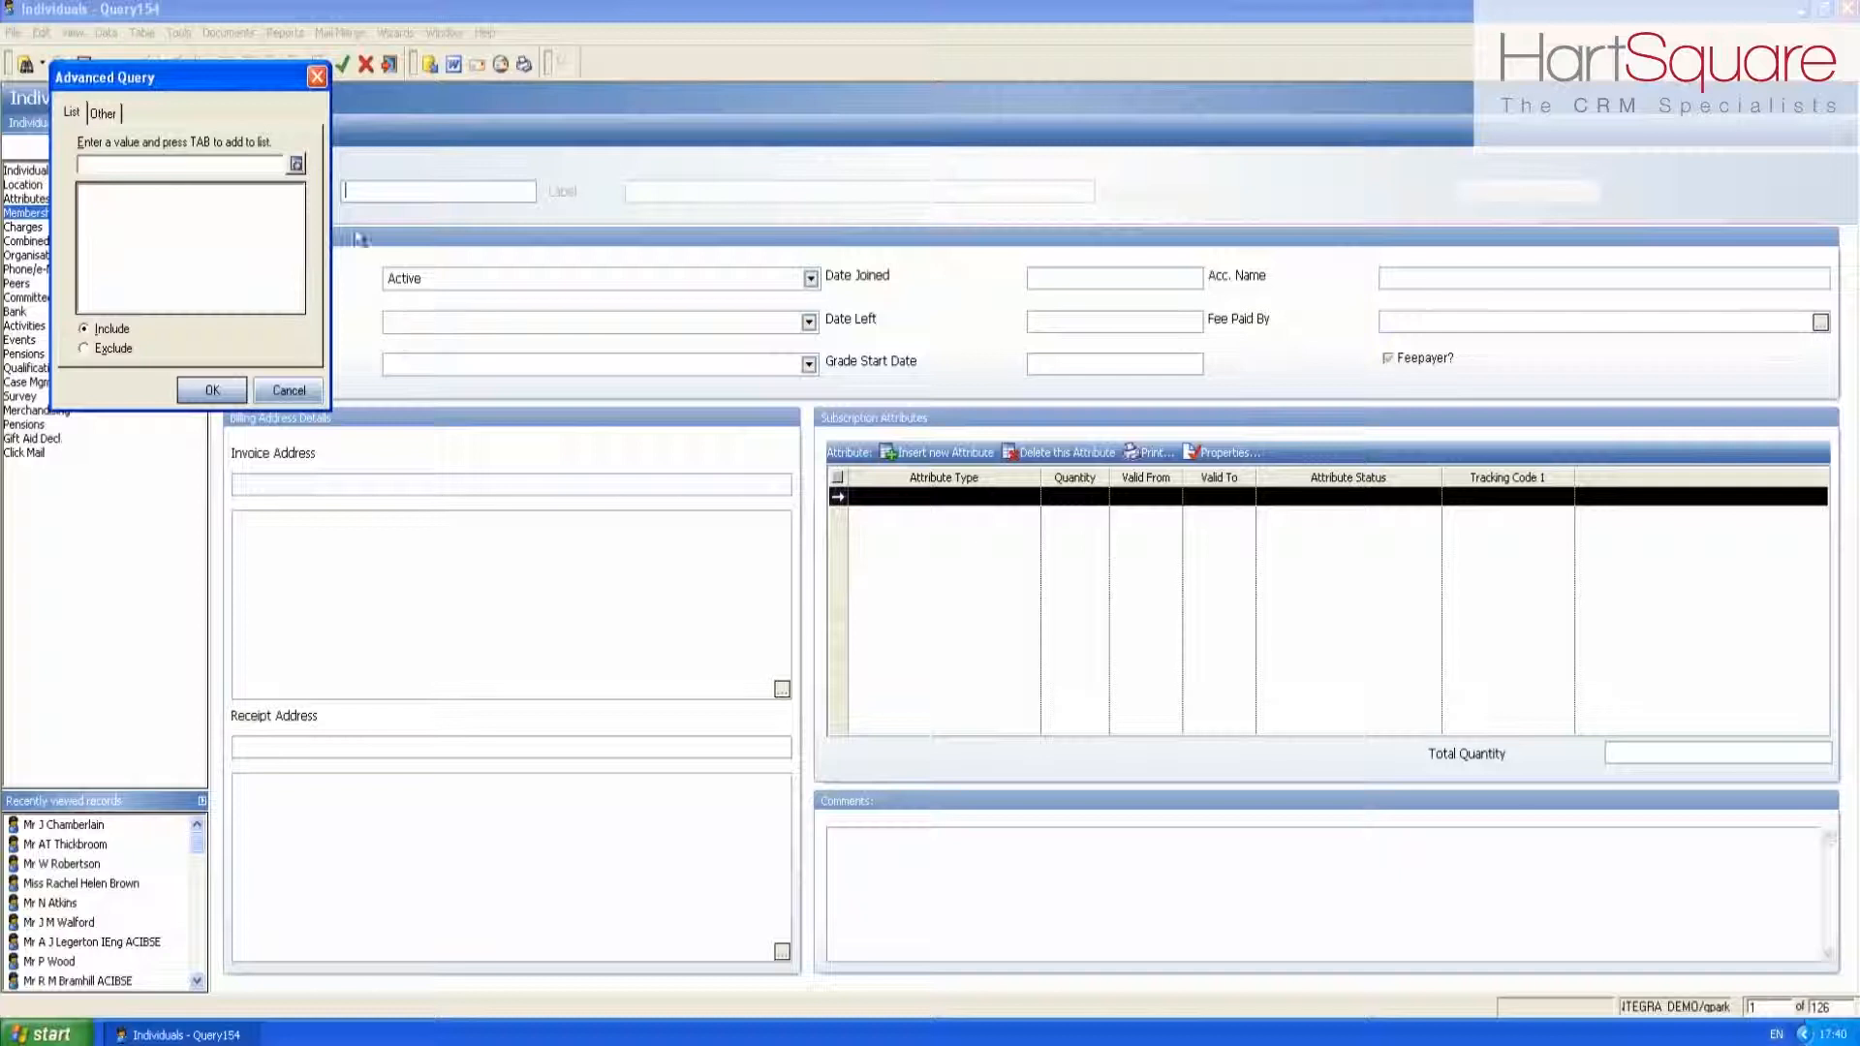
{"action": "left_click", "coordinate": [298, 165]}
{"action": "left_click", "coordinate": [176, 168]}
{"action": "left_click", "coordinate": [181, 196], "text": "ctrl"}
{"action": "left_click", "coordinate": [339, 455]}
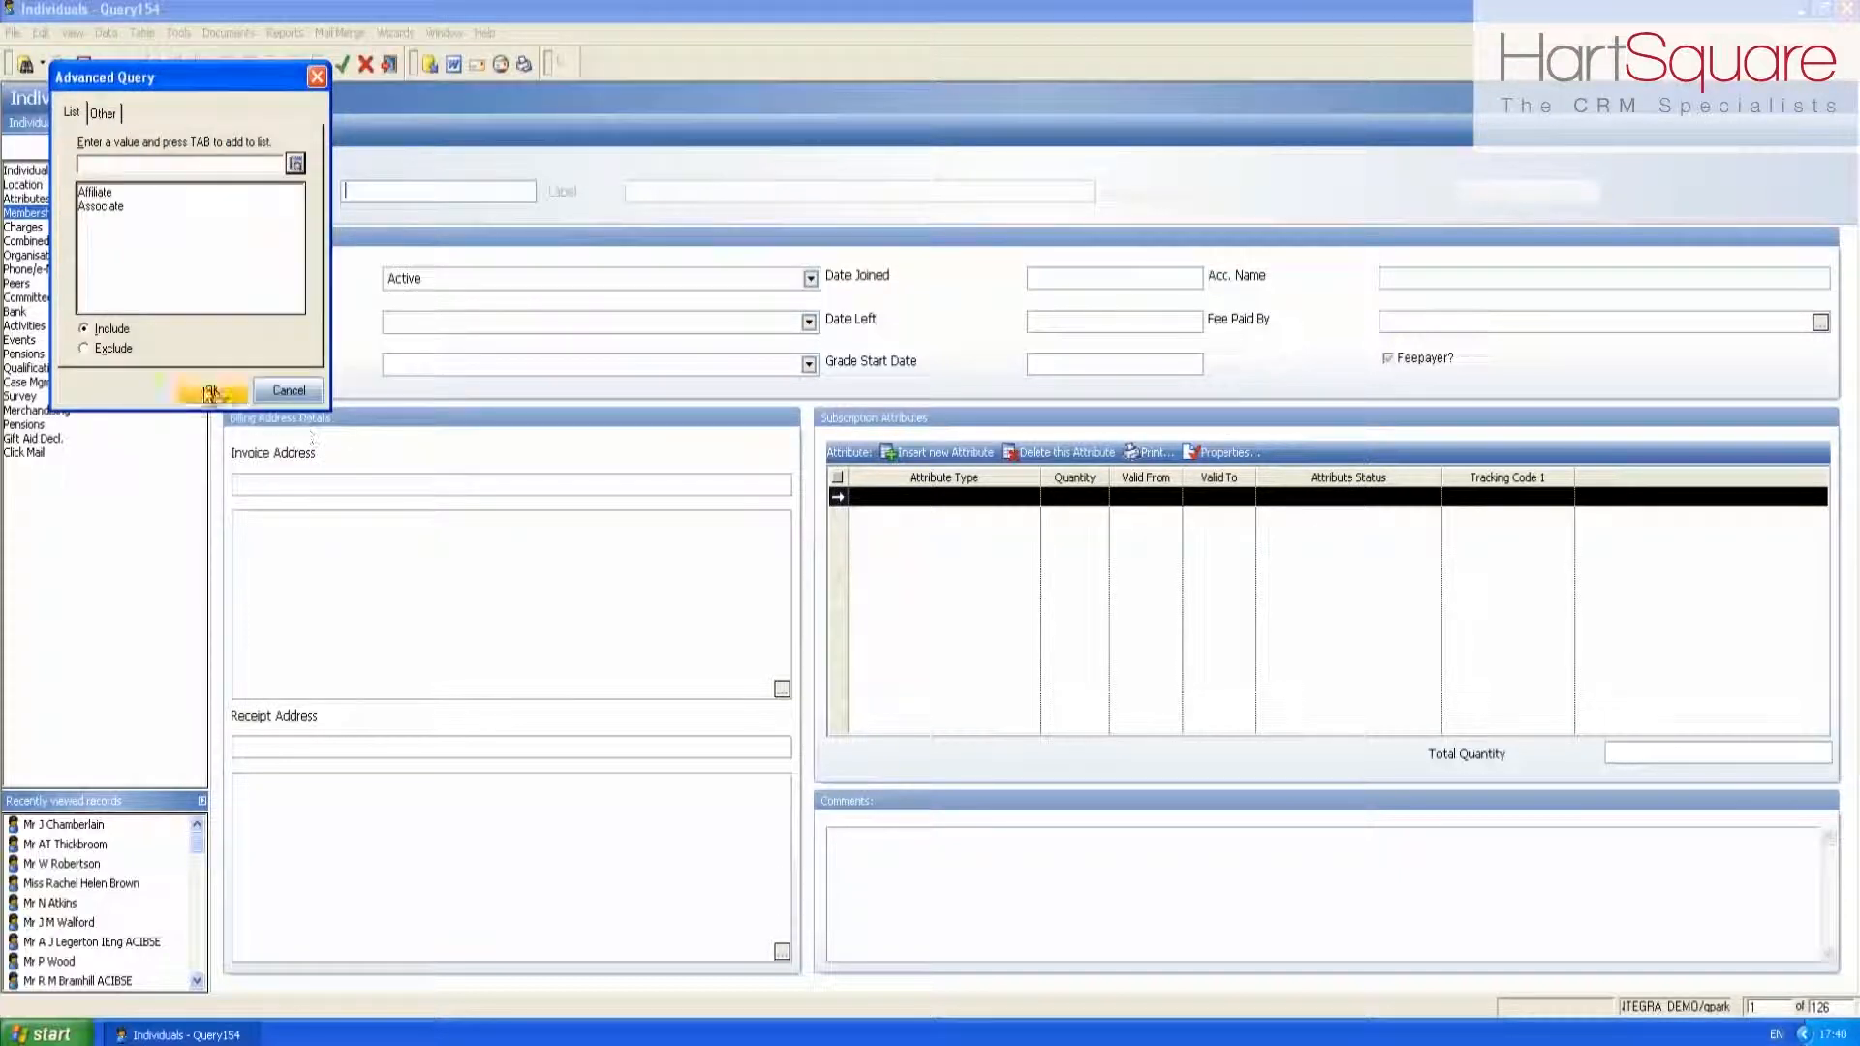
{"action": "left_click", "coordinate": [250, 392]}
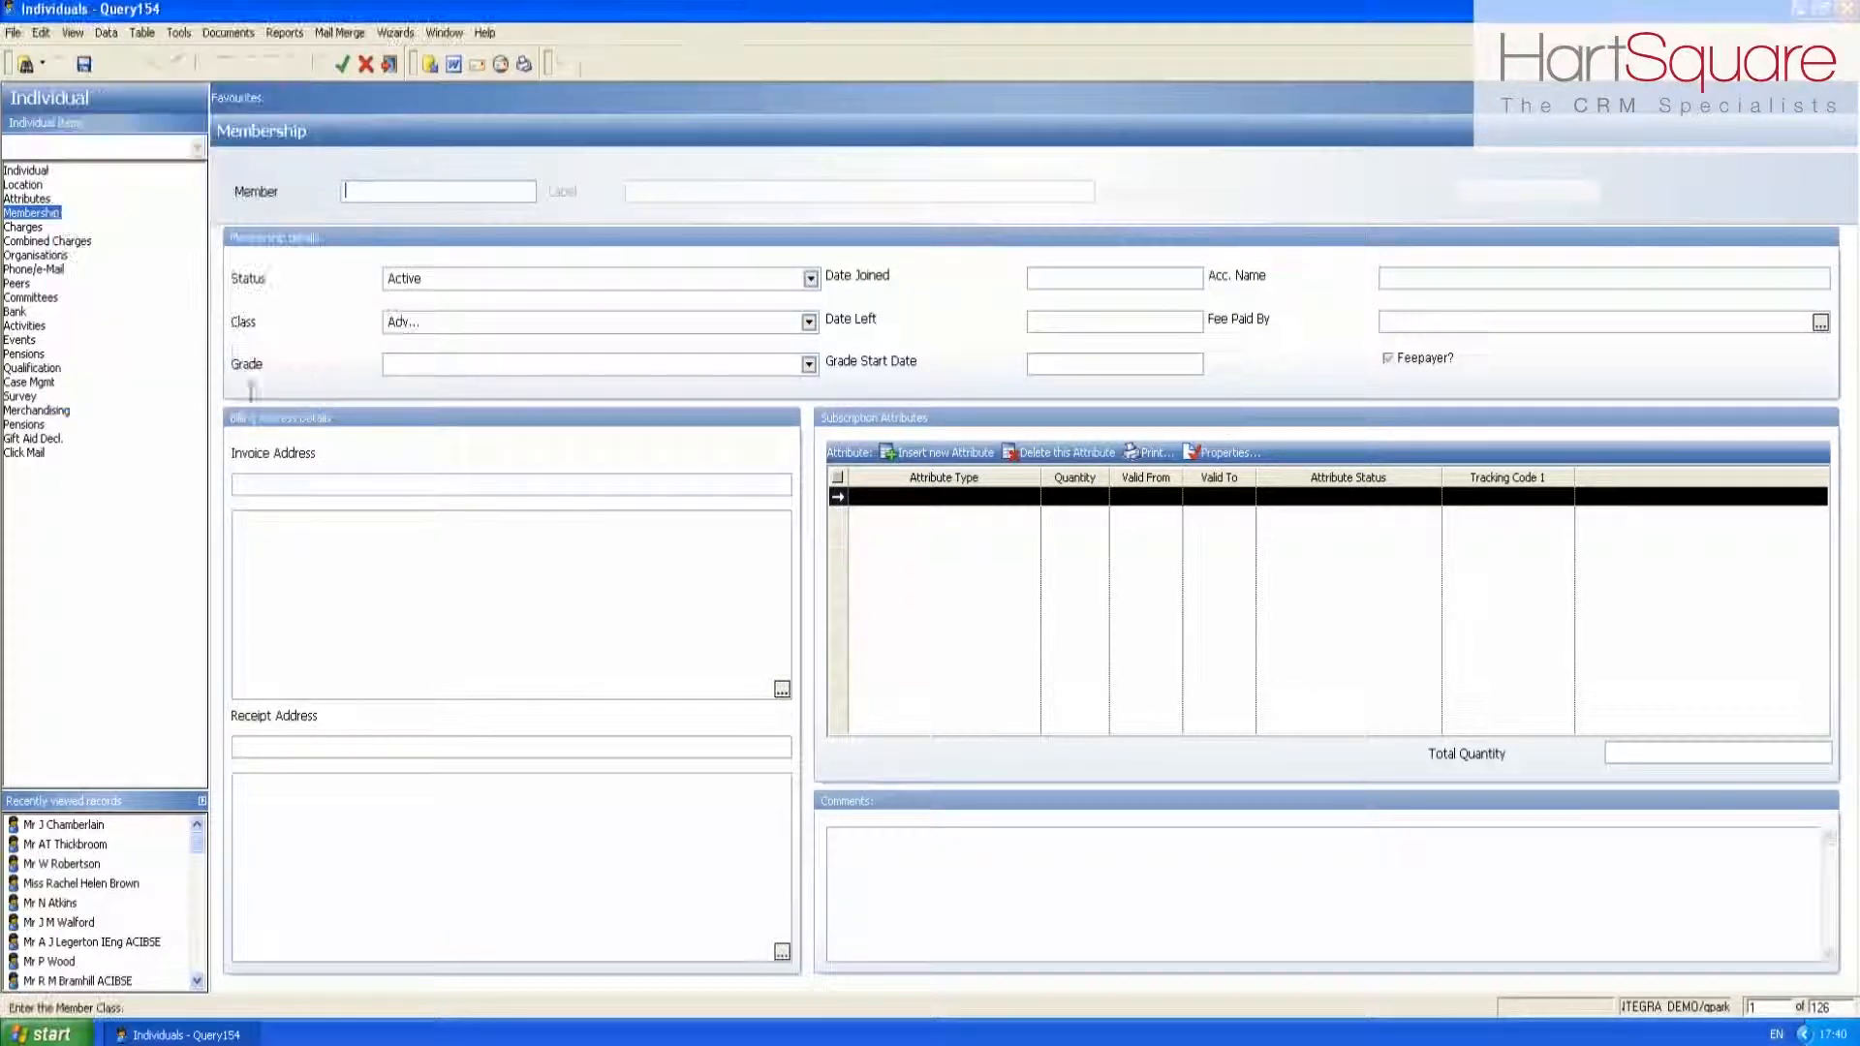
Limit the membership Date Joined field to a date range starting on 1 January, using an advanced query.
{"action": "right_click", "coordinate": [1043, 280]}
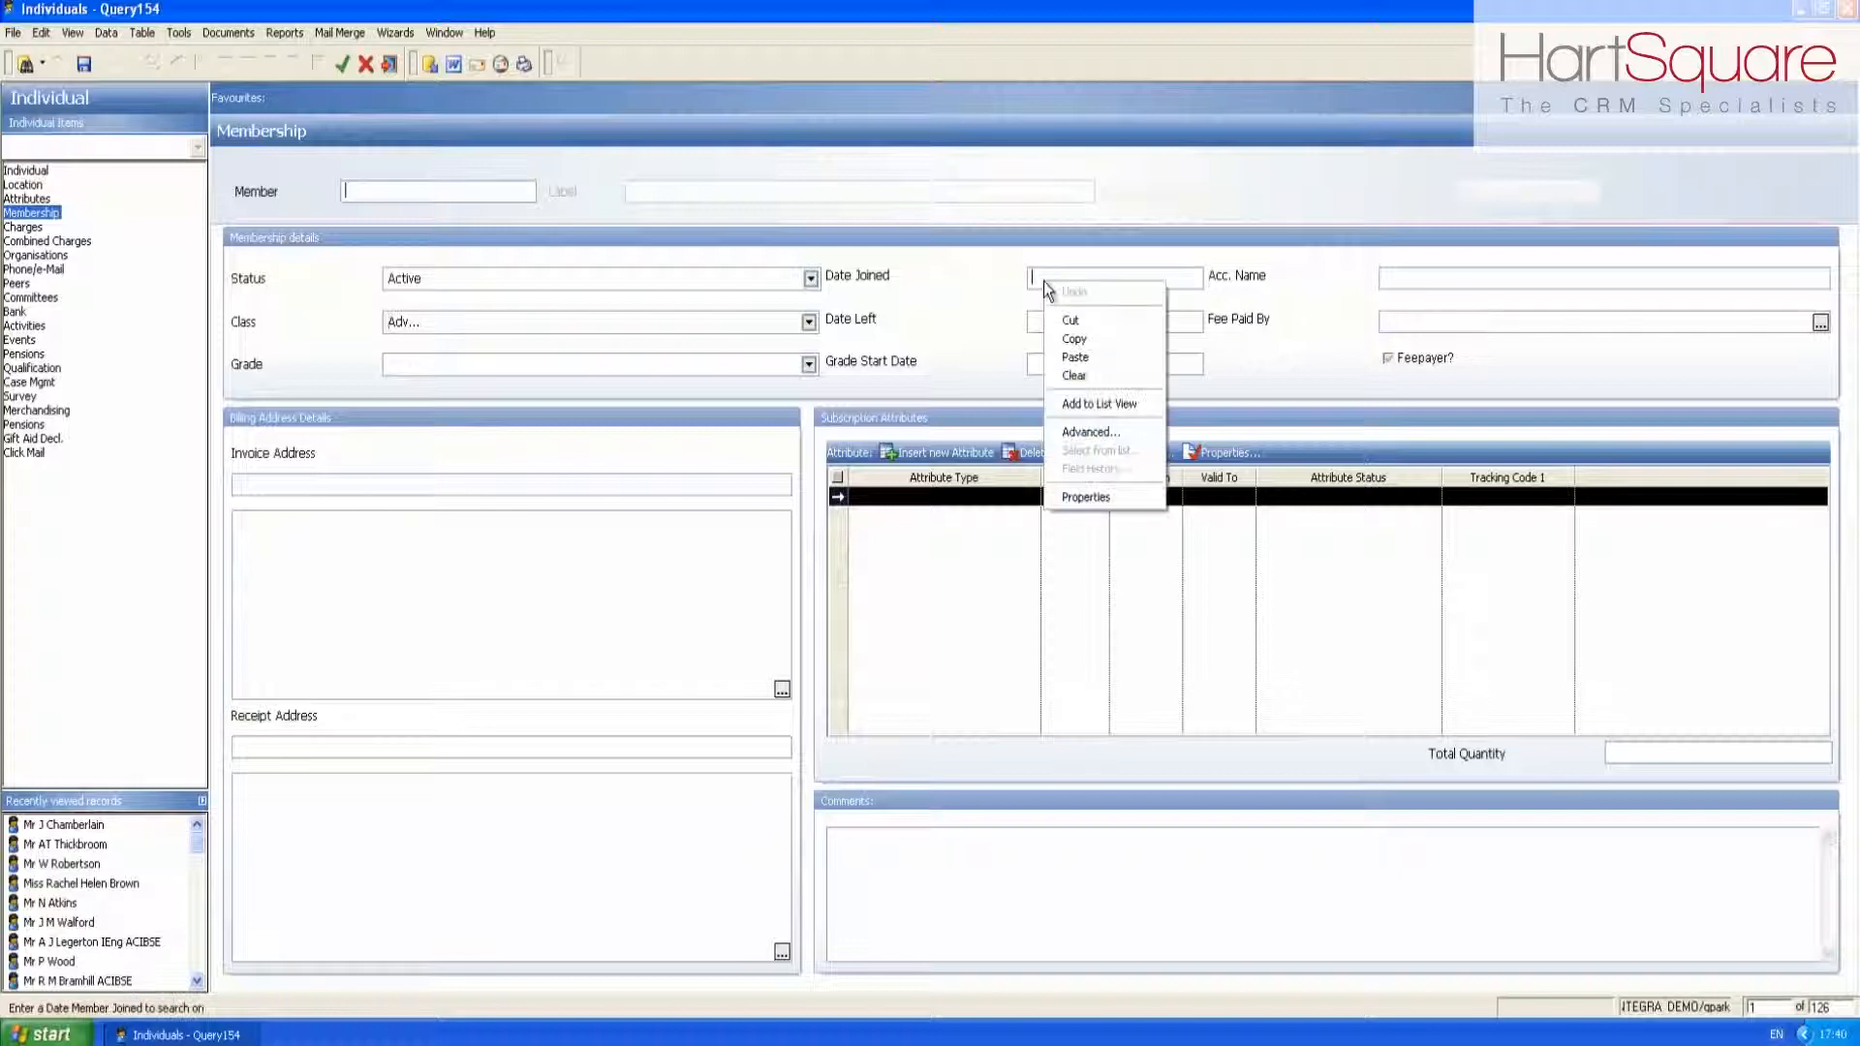
{"action": "left_click", "coordinate": [1068, 431]}
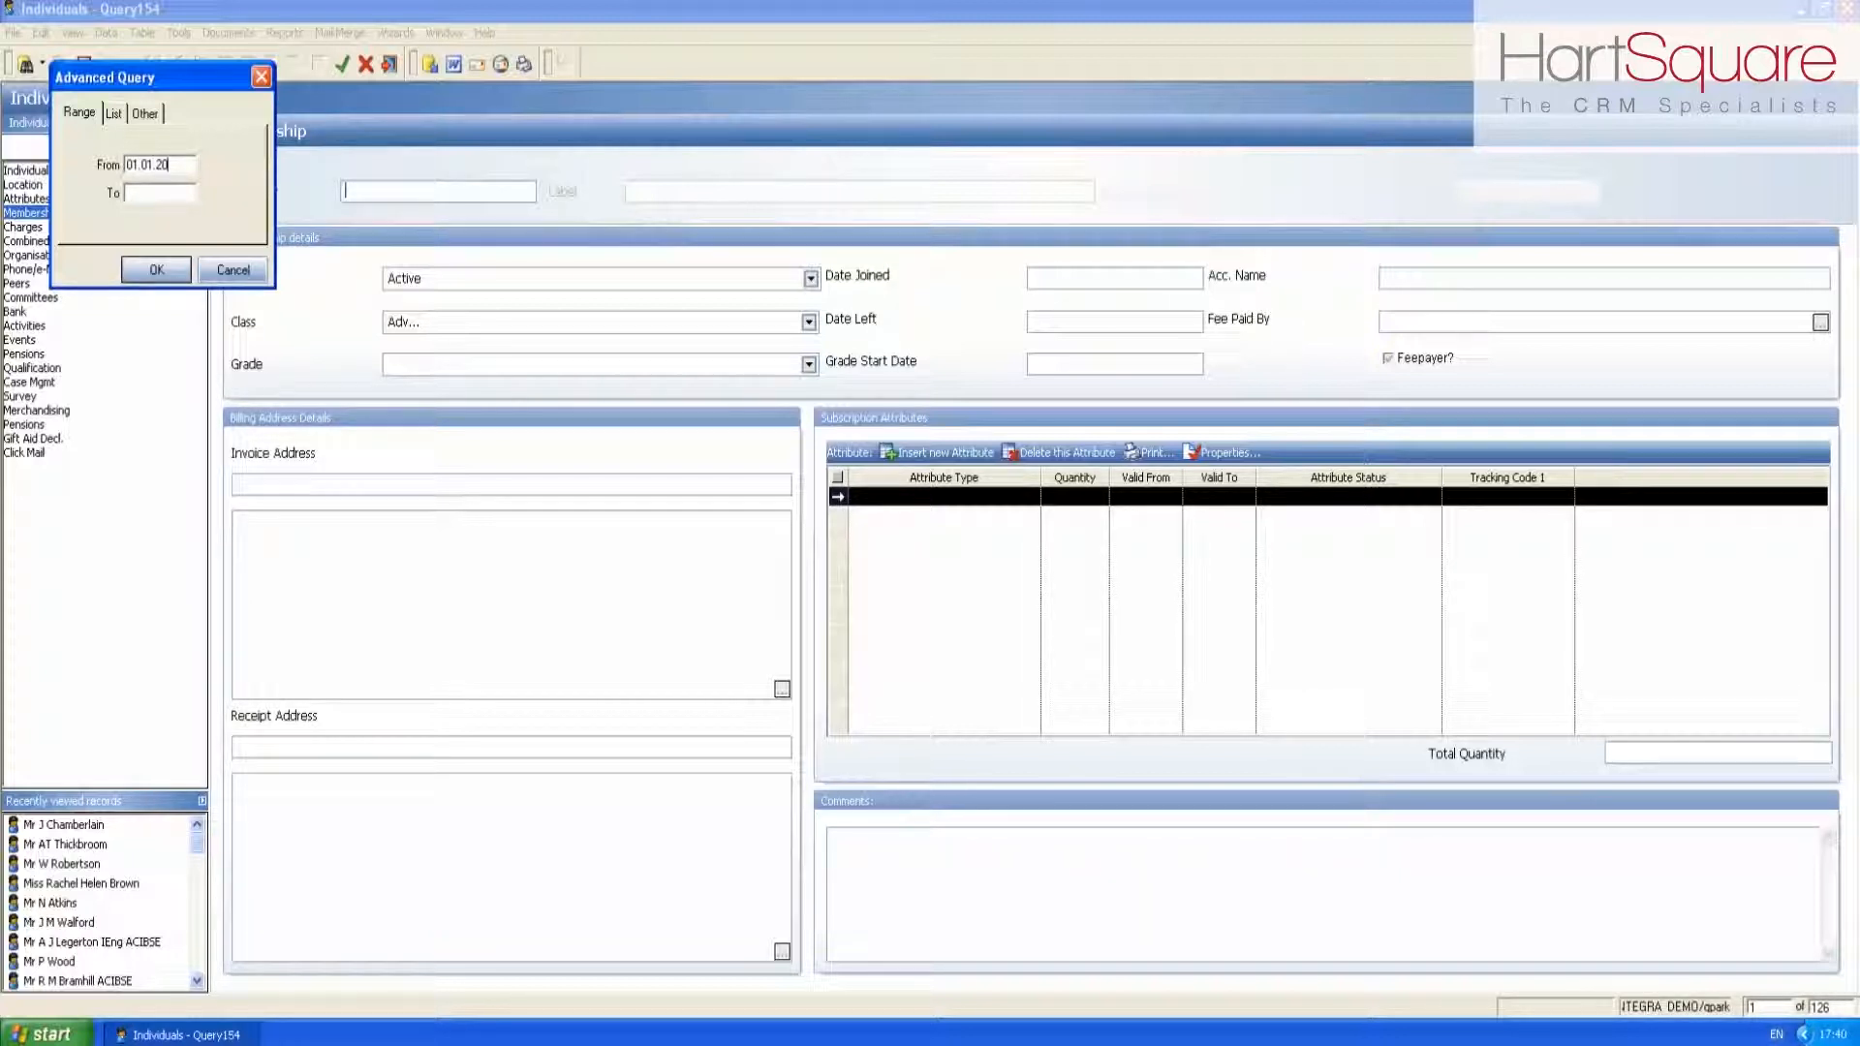
{"action": "left_click", "coordinate": [149, 192]}
{"action": "left_click", "coordinate": [155, 270]}
Restrict the location Town field to sheffield and manchester with an advanced query list.
{"action": "left_click", "coordinate": [27, 186]}
{"action": "right_click", "coordinate": [415, 800]}
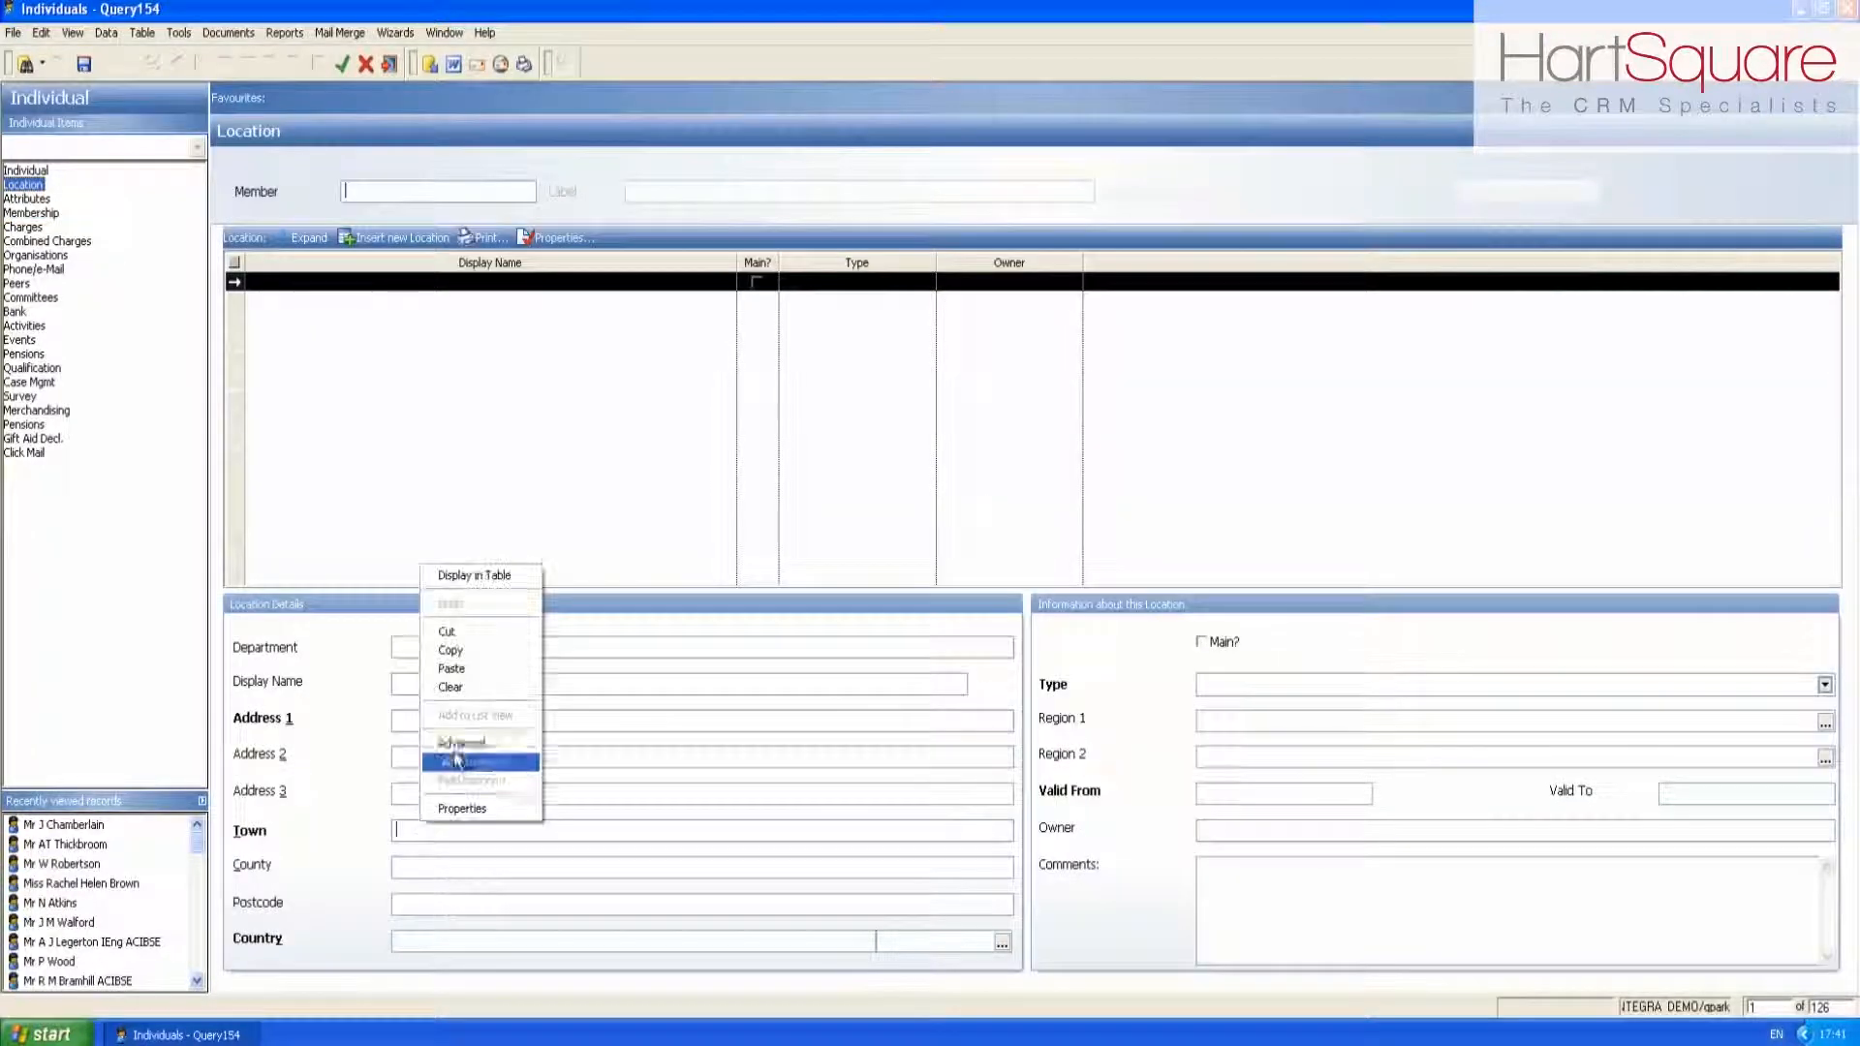
{"action": "left_click", "coordinate": [465, 760]}
{"action": "type", "text": "sheffield"}
{"action": "key", "text": "Tab"}
{"action": "type", "text": "manchester"}
{"action": "key", "text": "Tab"}
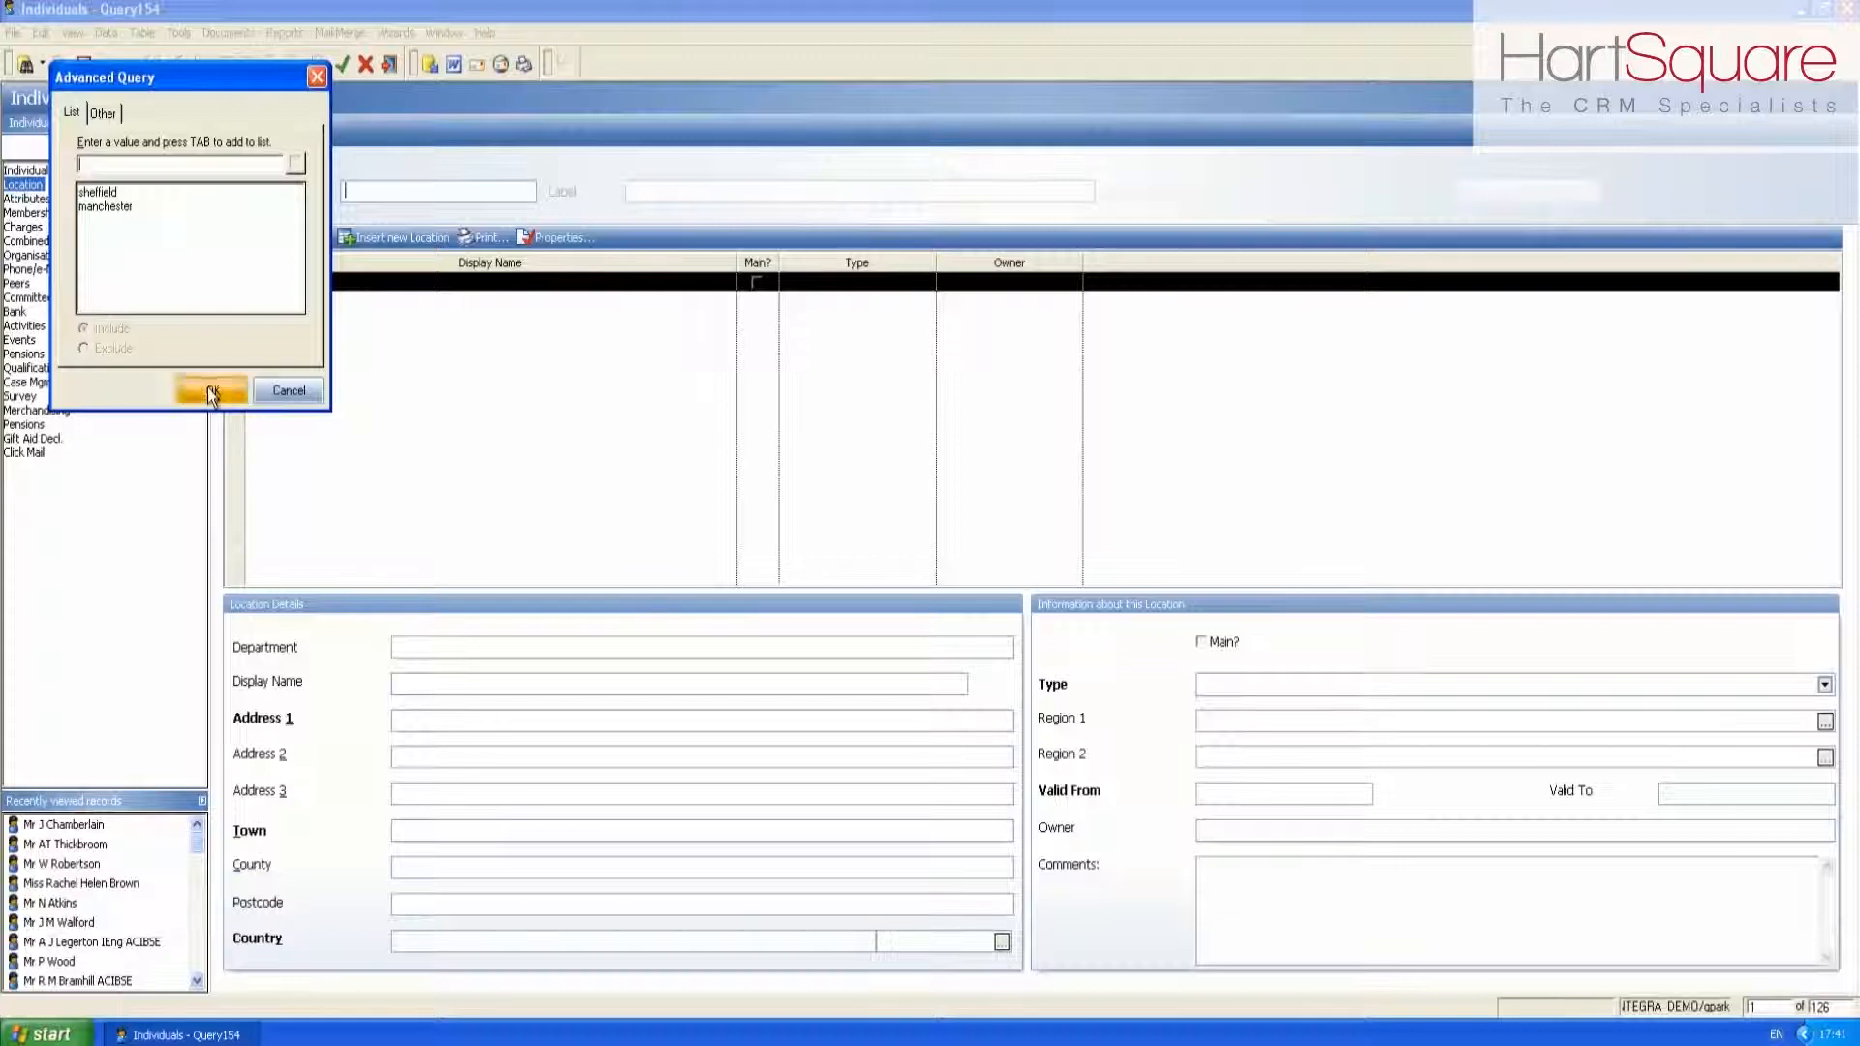
{"action": "left_click", "coordinate": [211, 392]}
Run the query with the date-joined range, review the results in list view, and return to the form view.
{"action": "left_click", "coordinate": [339, 64]}
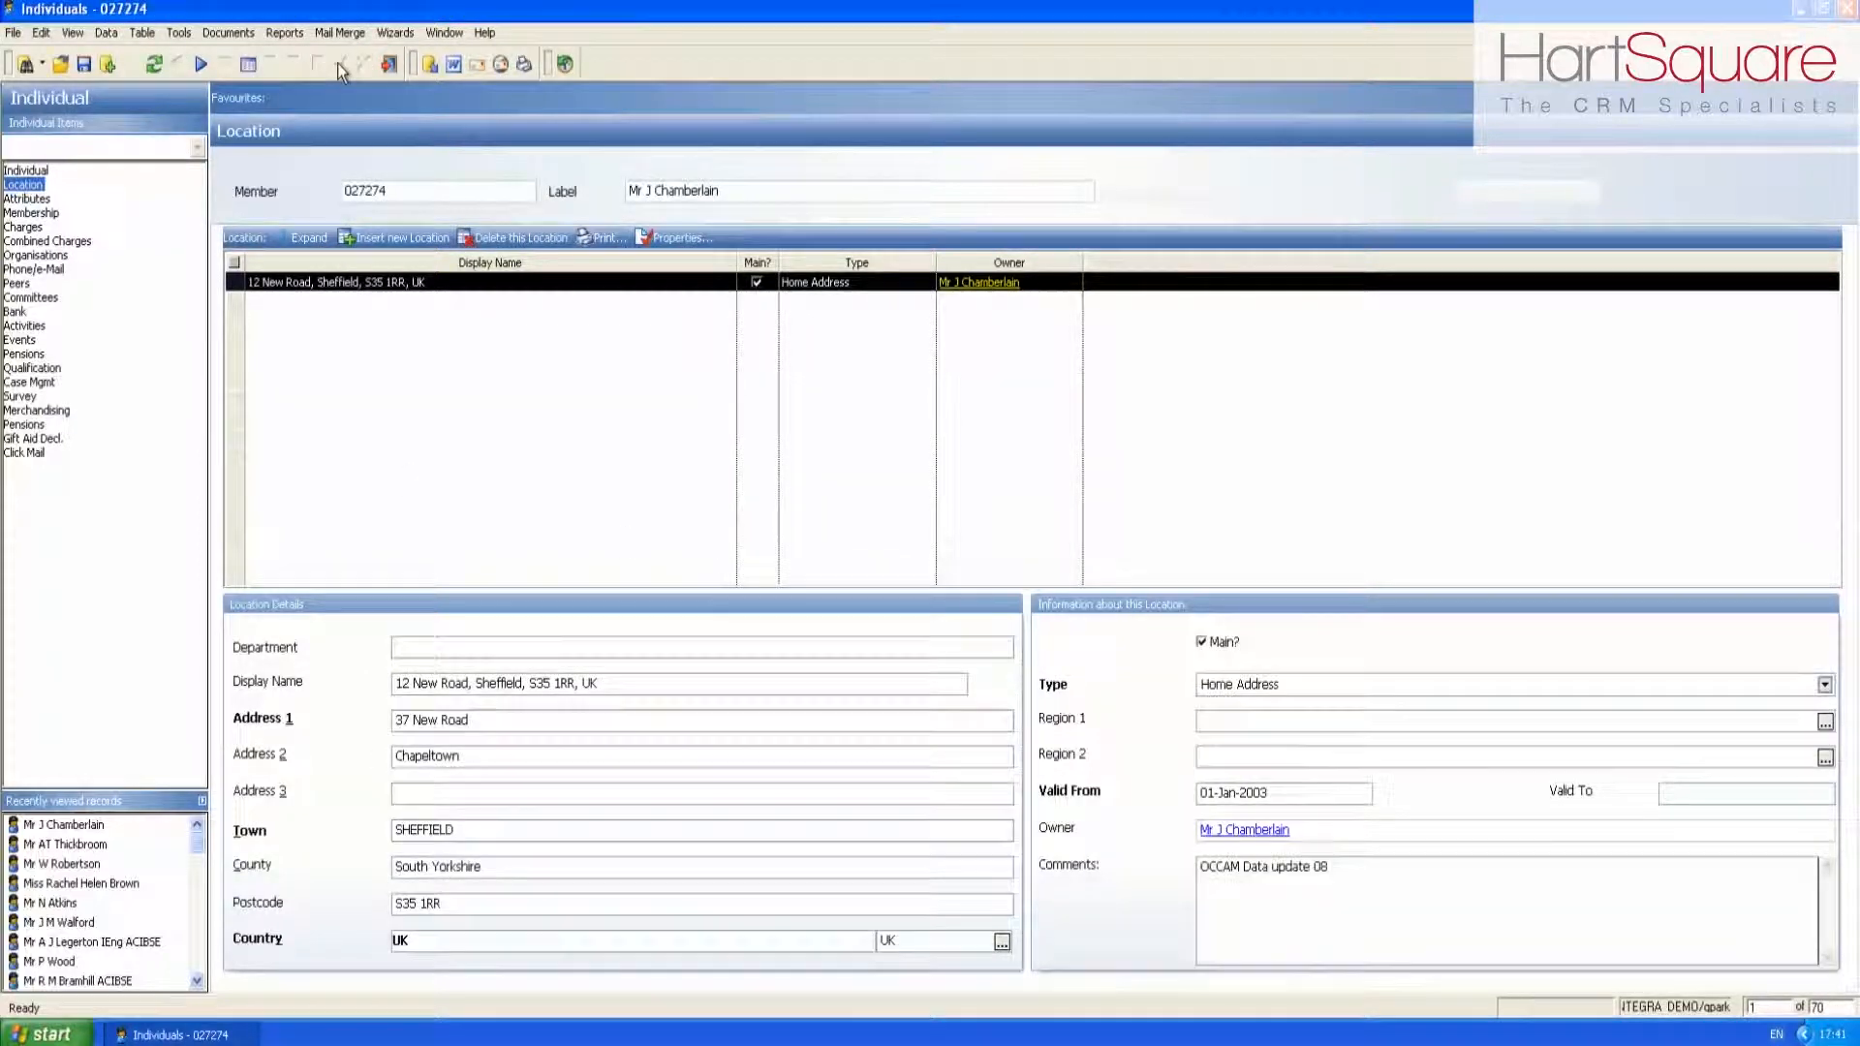
{"action": "left_click", "coordinate": [249, 68]}
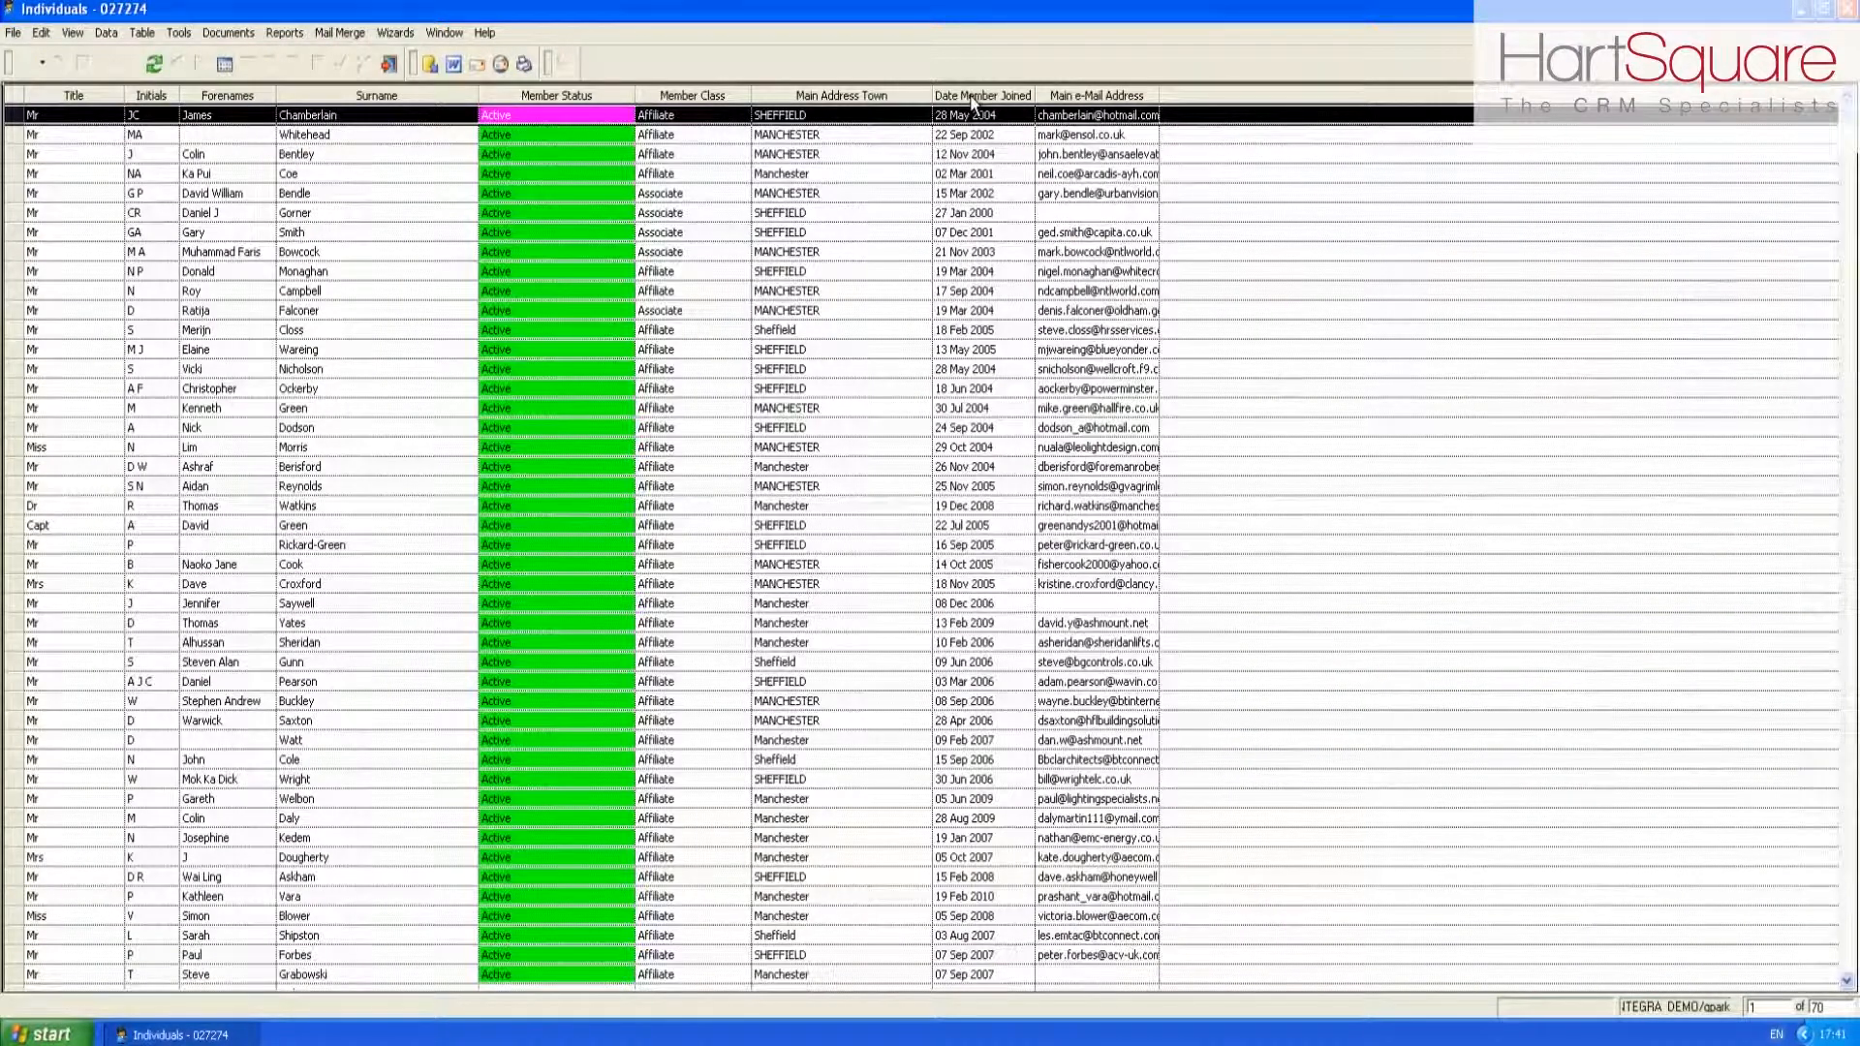
{"action": "left_click", "coordinate": [228, 66]}
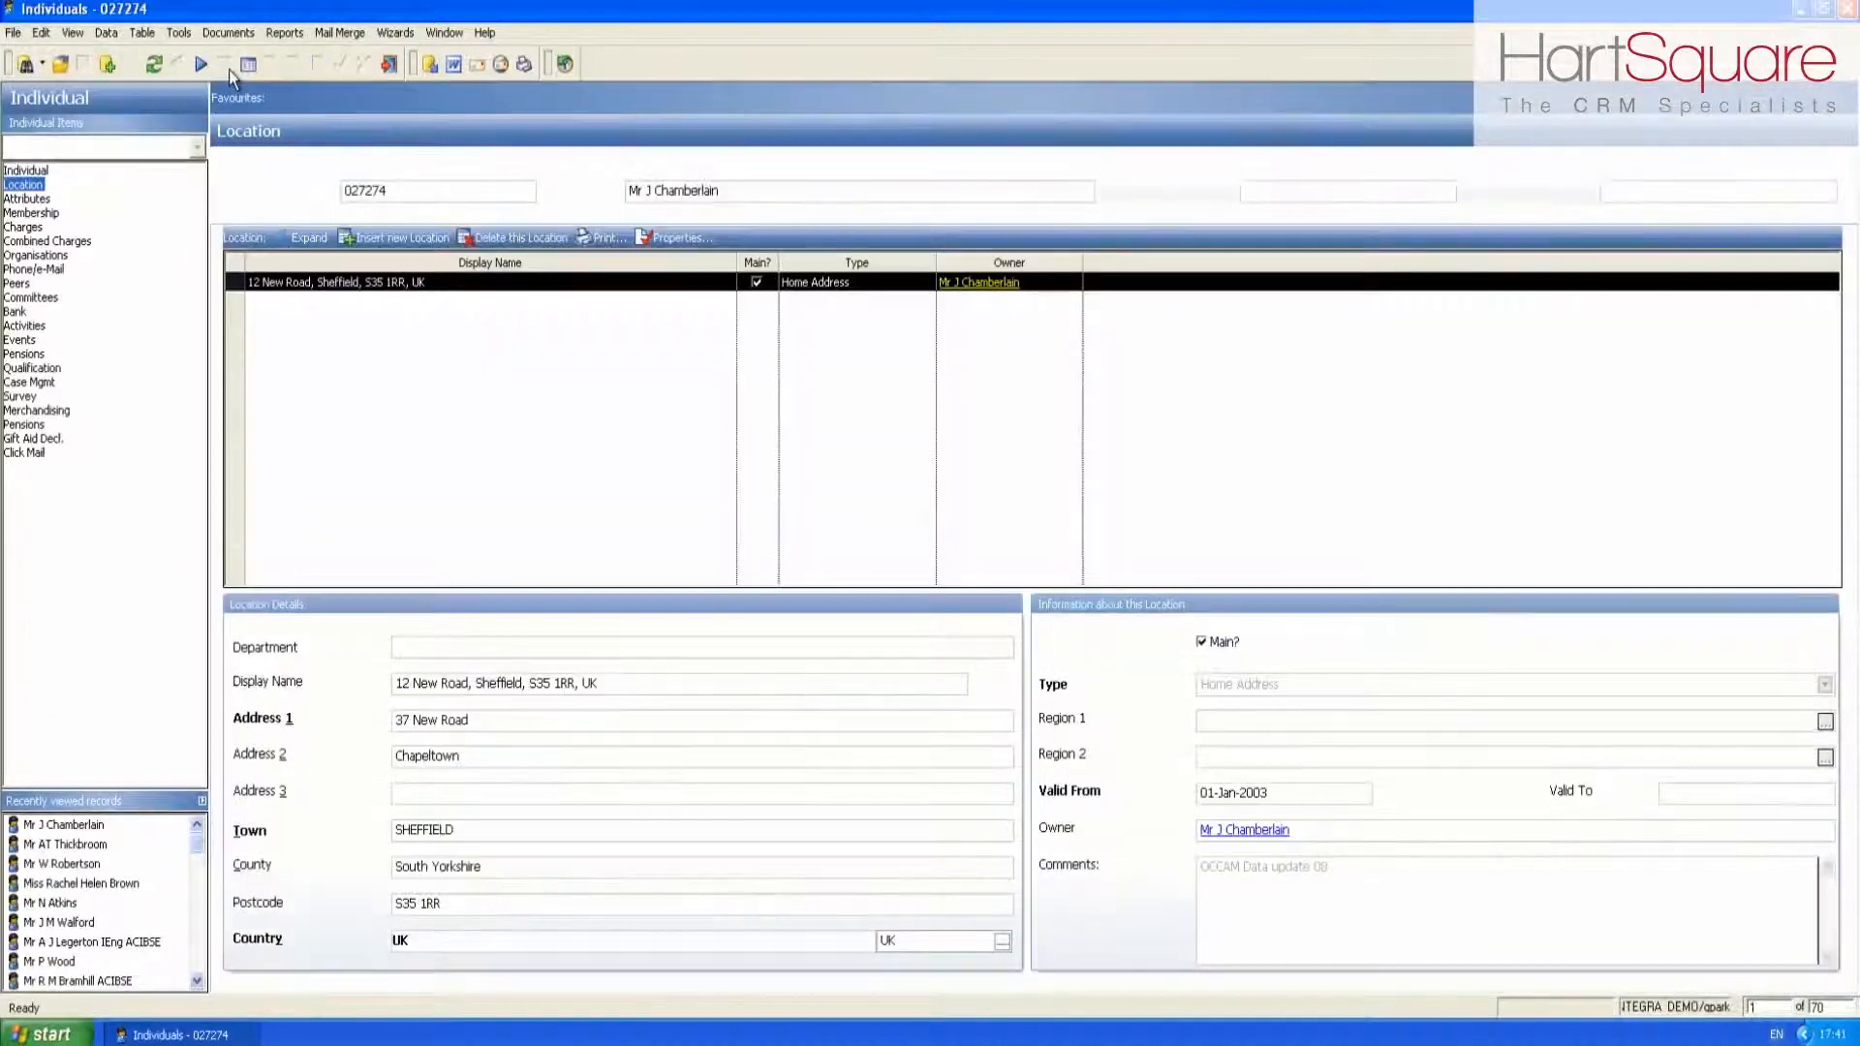
Start a new query on individuals and set the membership status to Active.
{"action": "left_click", "coordinate": [25, 66]}
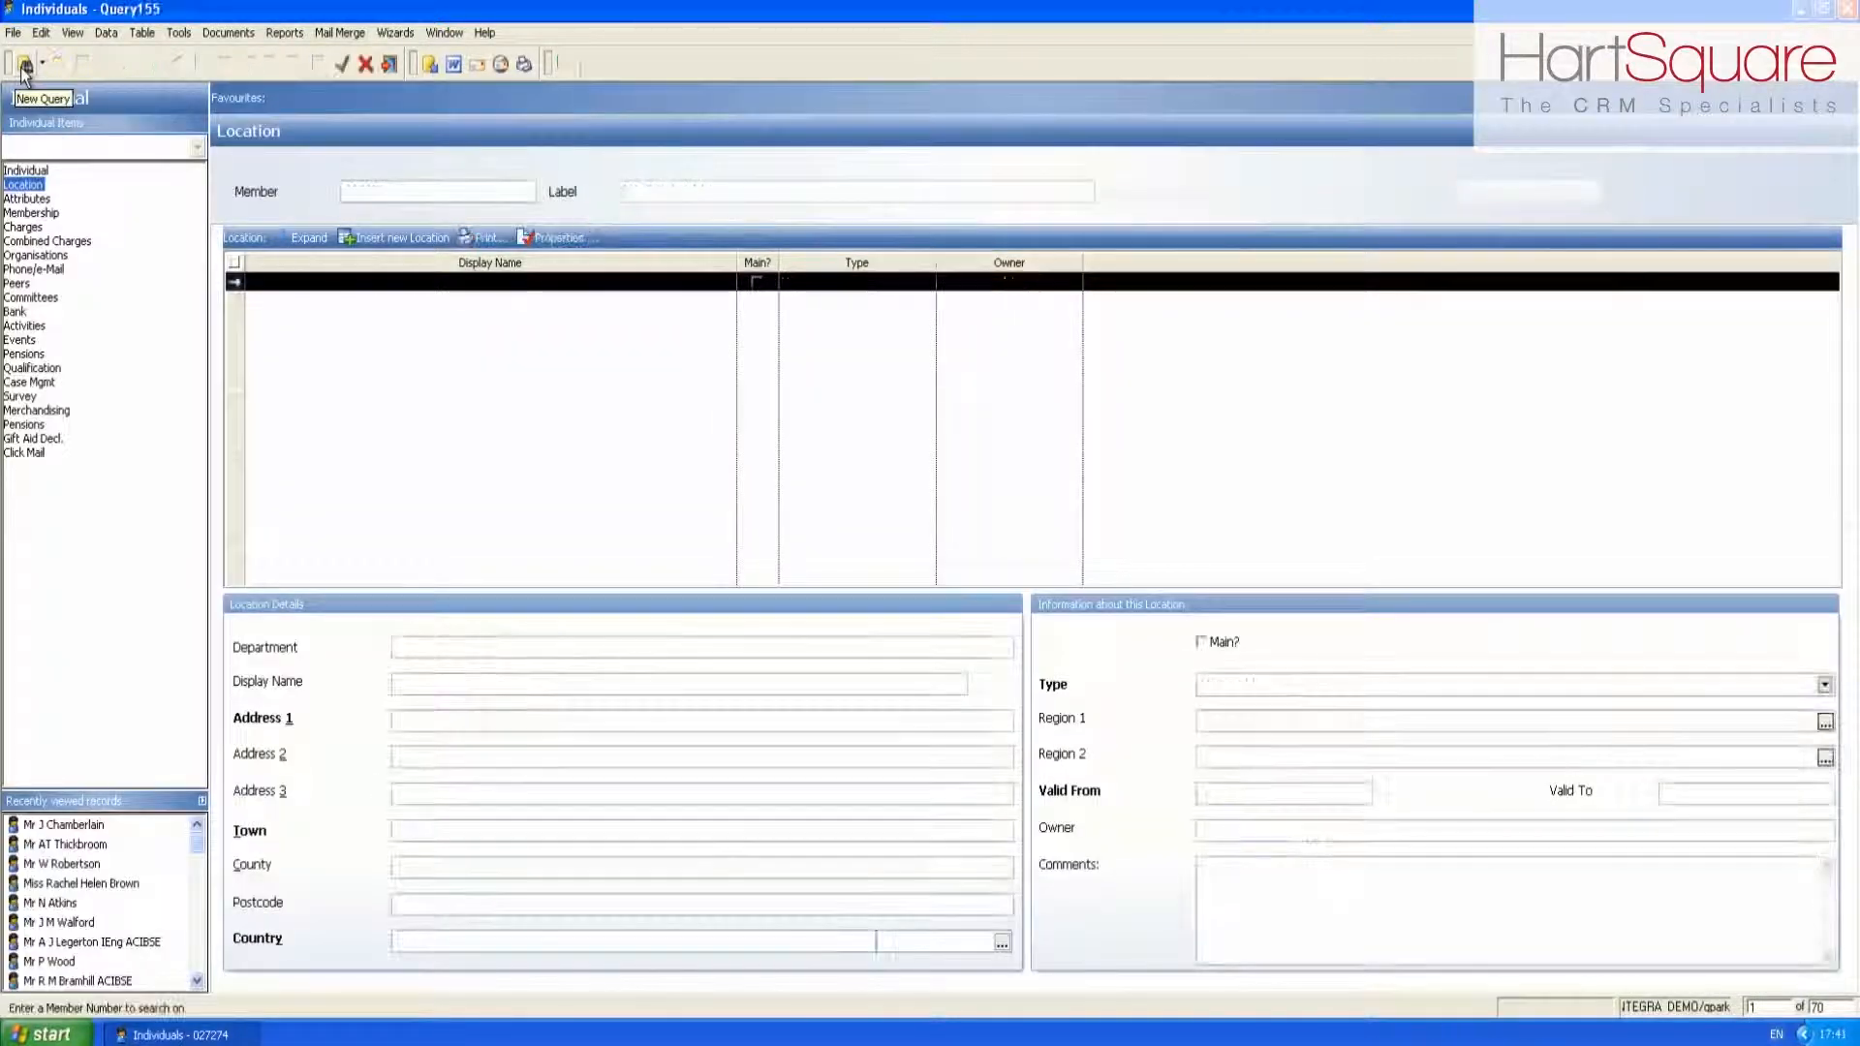
{"action": "left_click", "coordinate": [30, 212]}
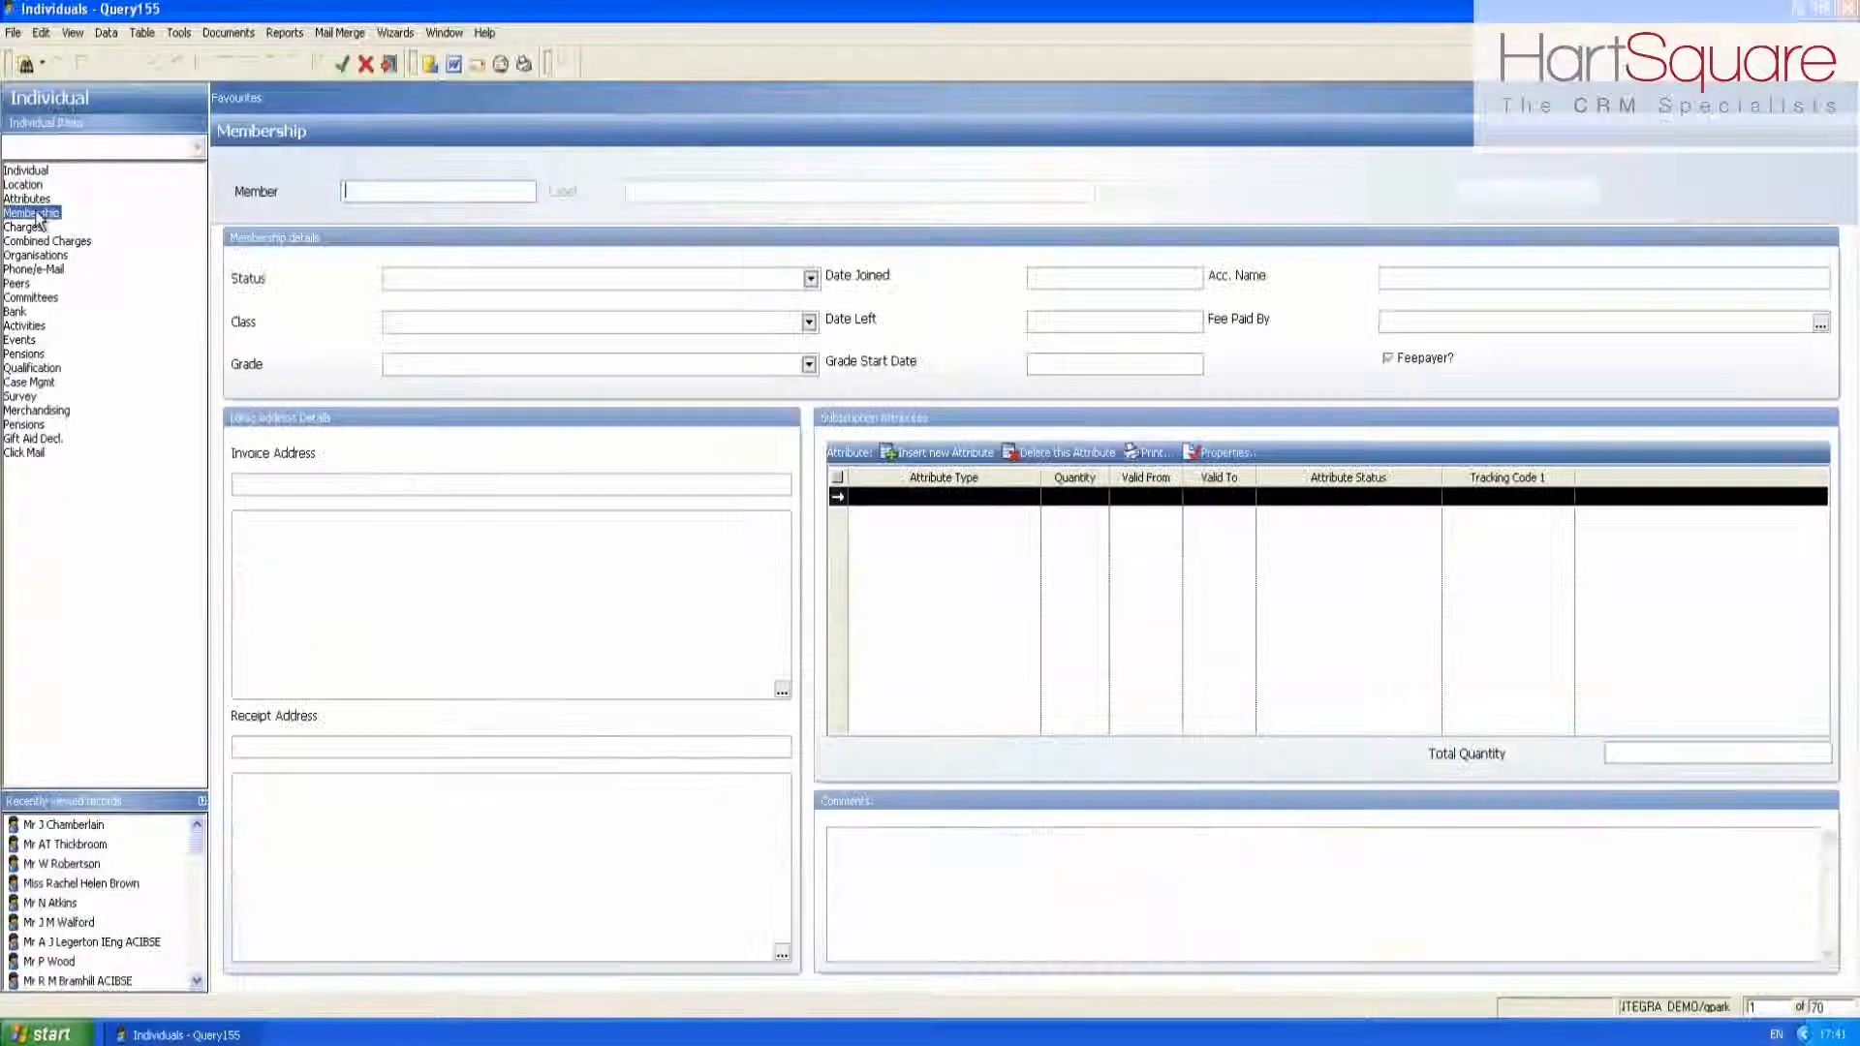
{"action": "left_click", "coordinate": [811, 281]}
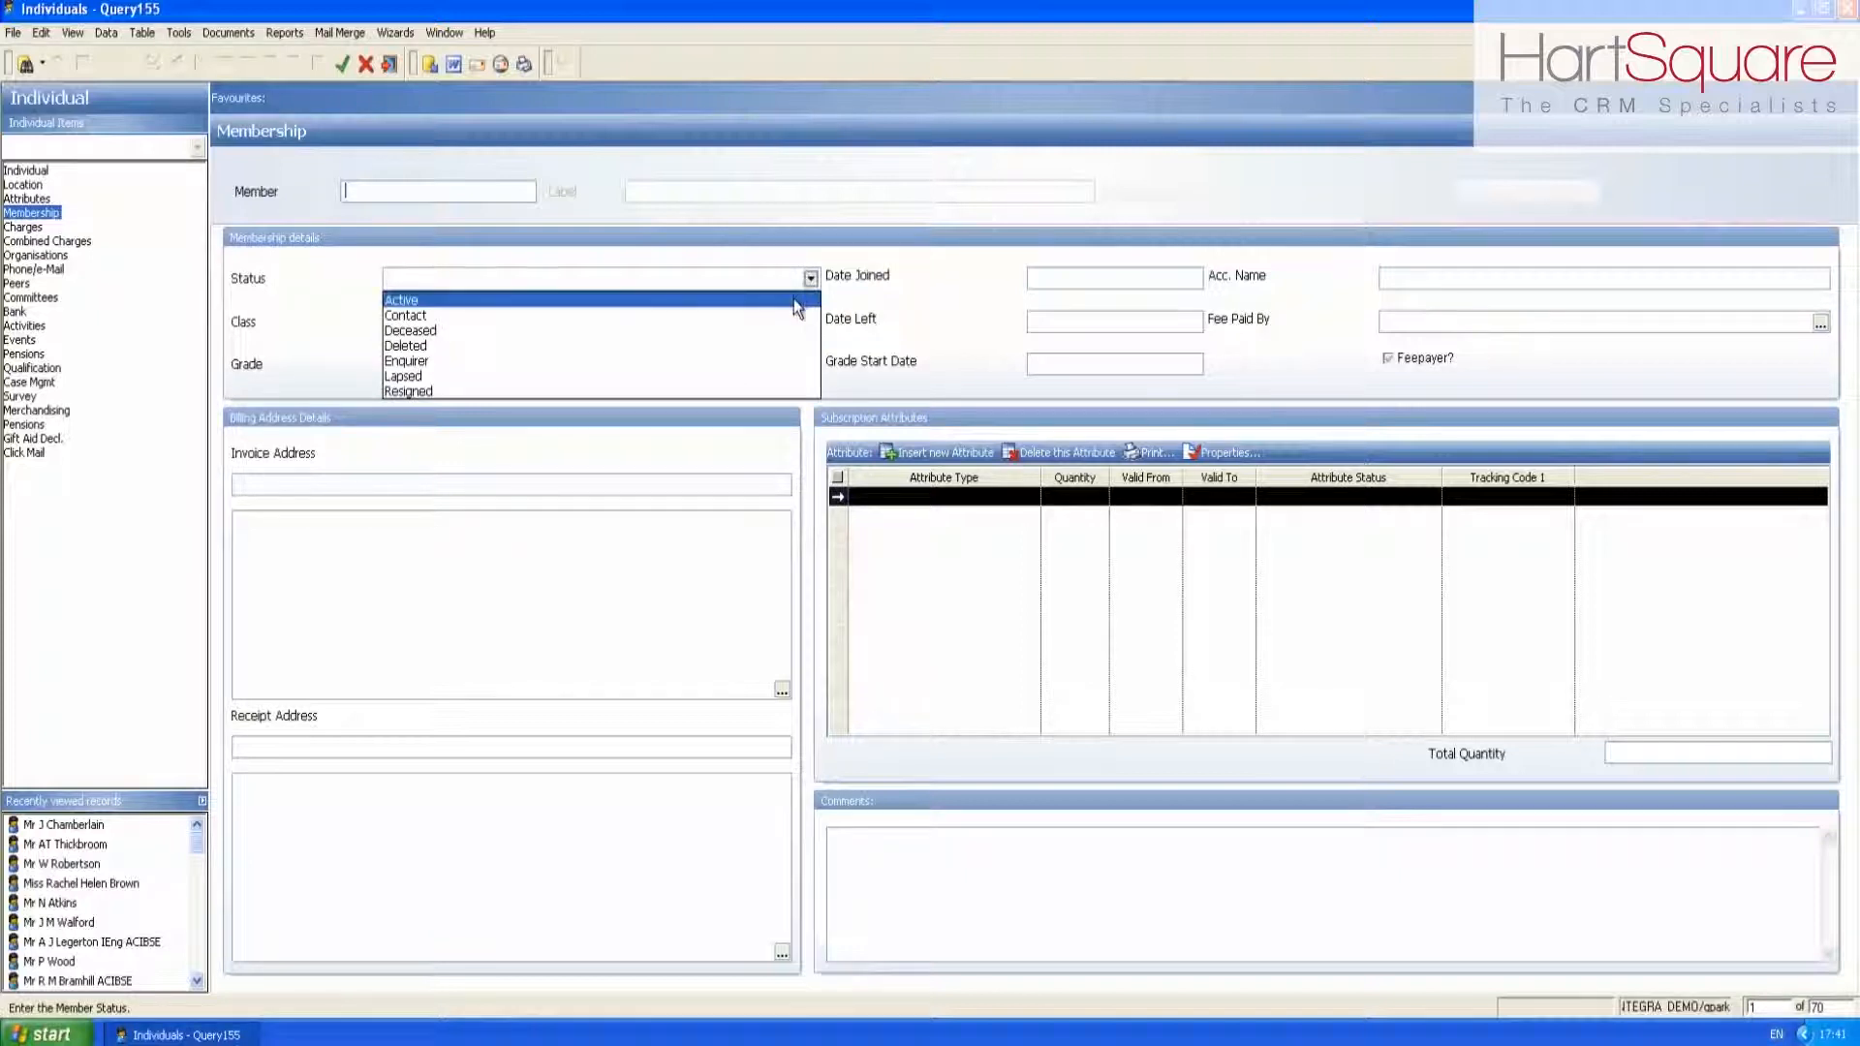
{"action": "left_click", "coordinate": [802, 292]}
Include both Affiliate and Associate in the new query's membership Class field through an advanced query.
{"action": "right_click", "coordinate": [787, 322]}
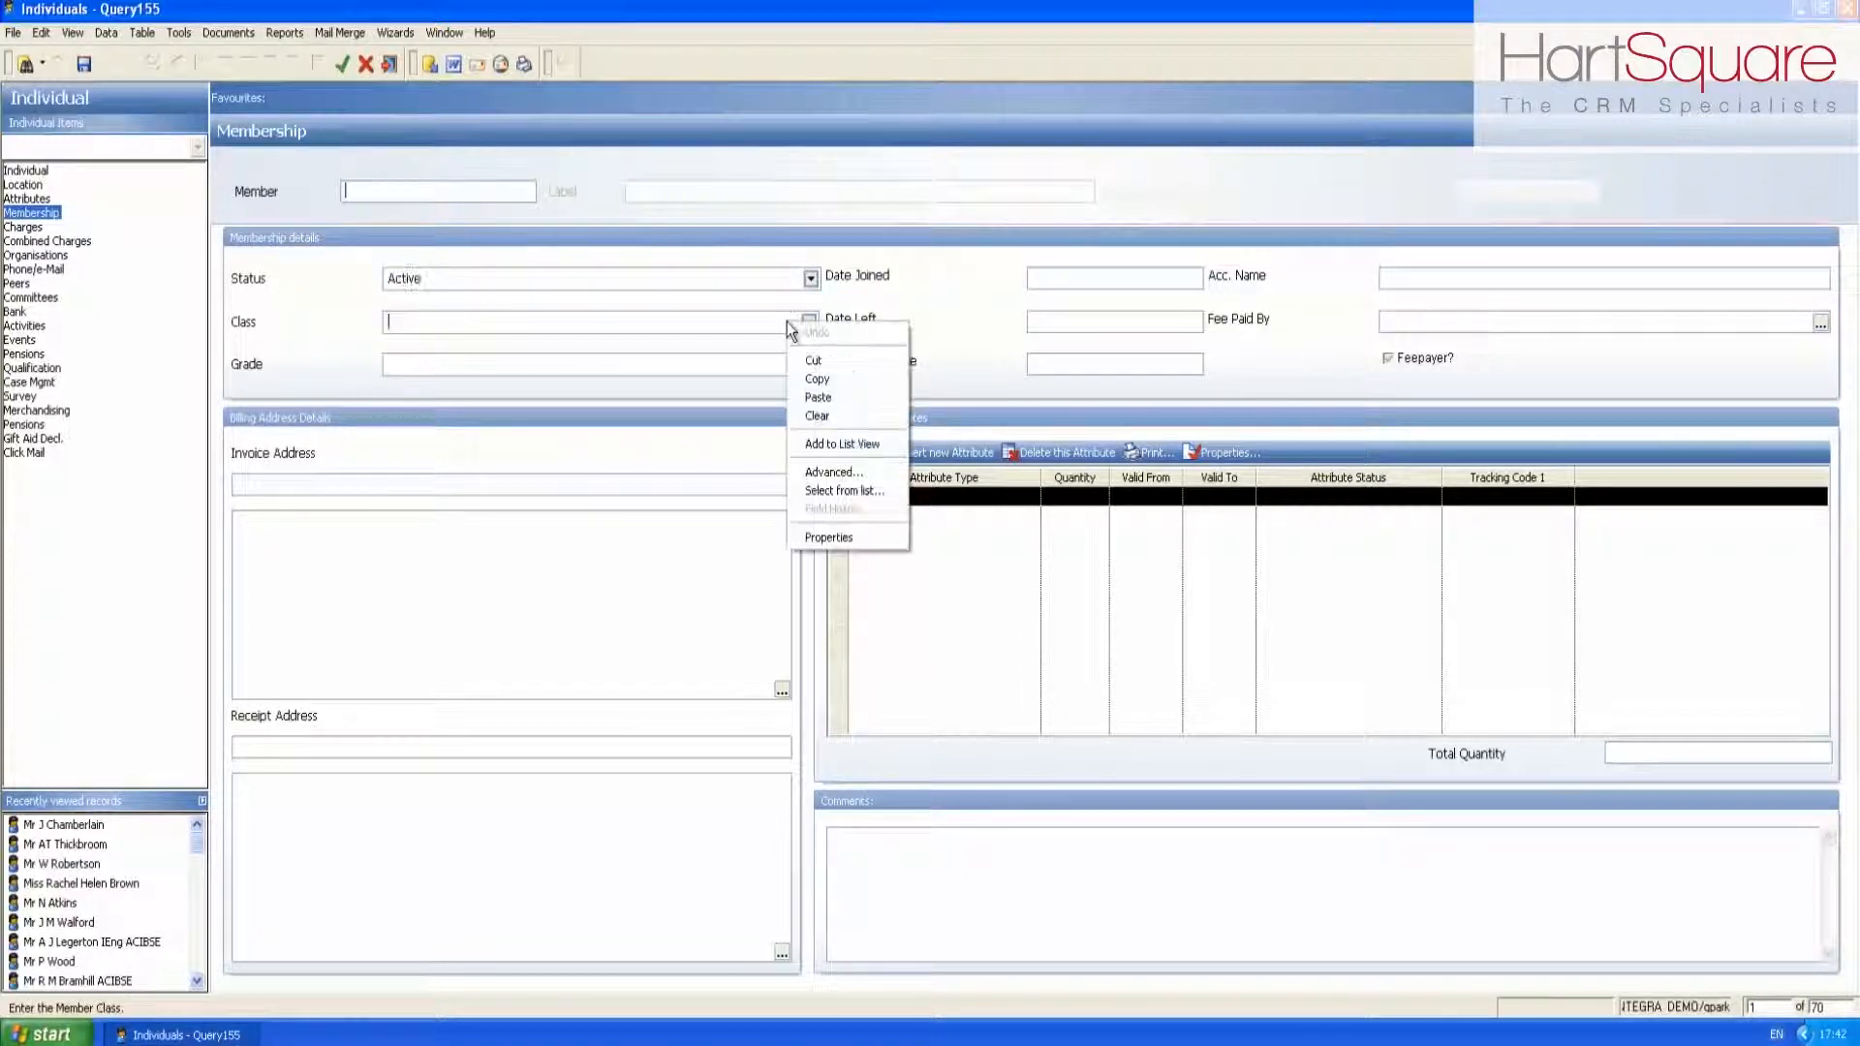
{"action": "left_click", "coordinate": [844, 475]}
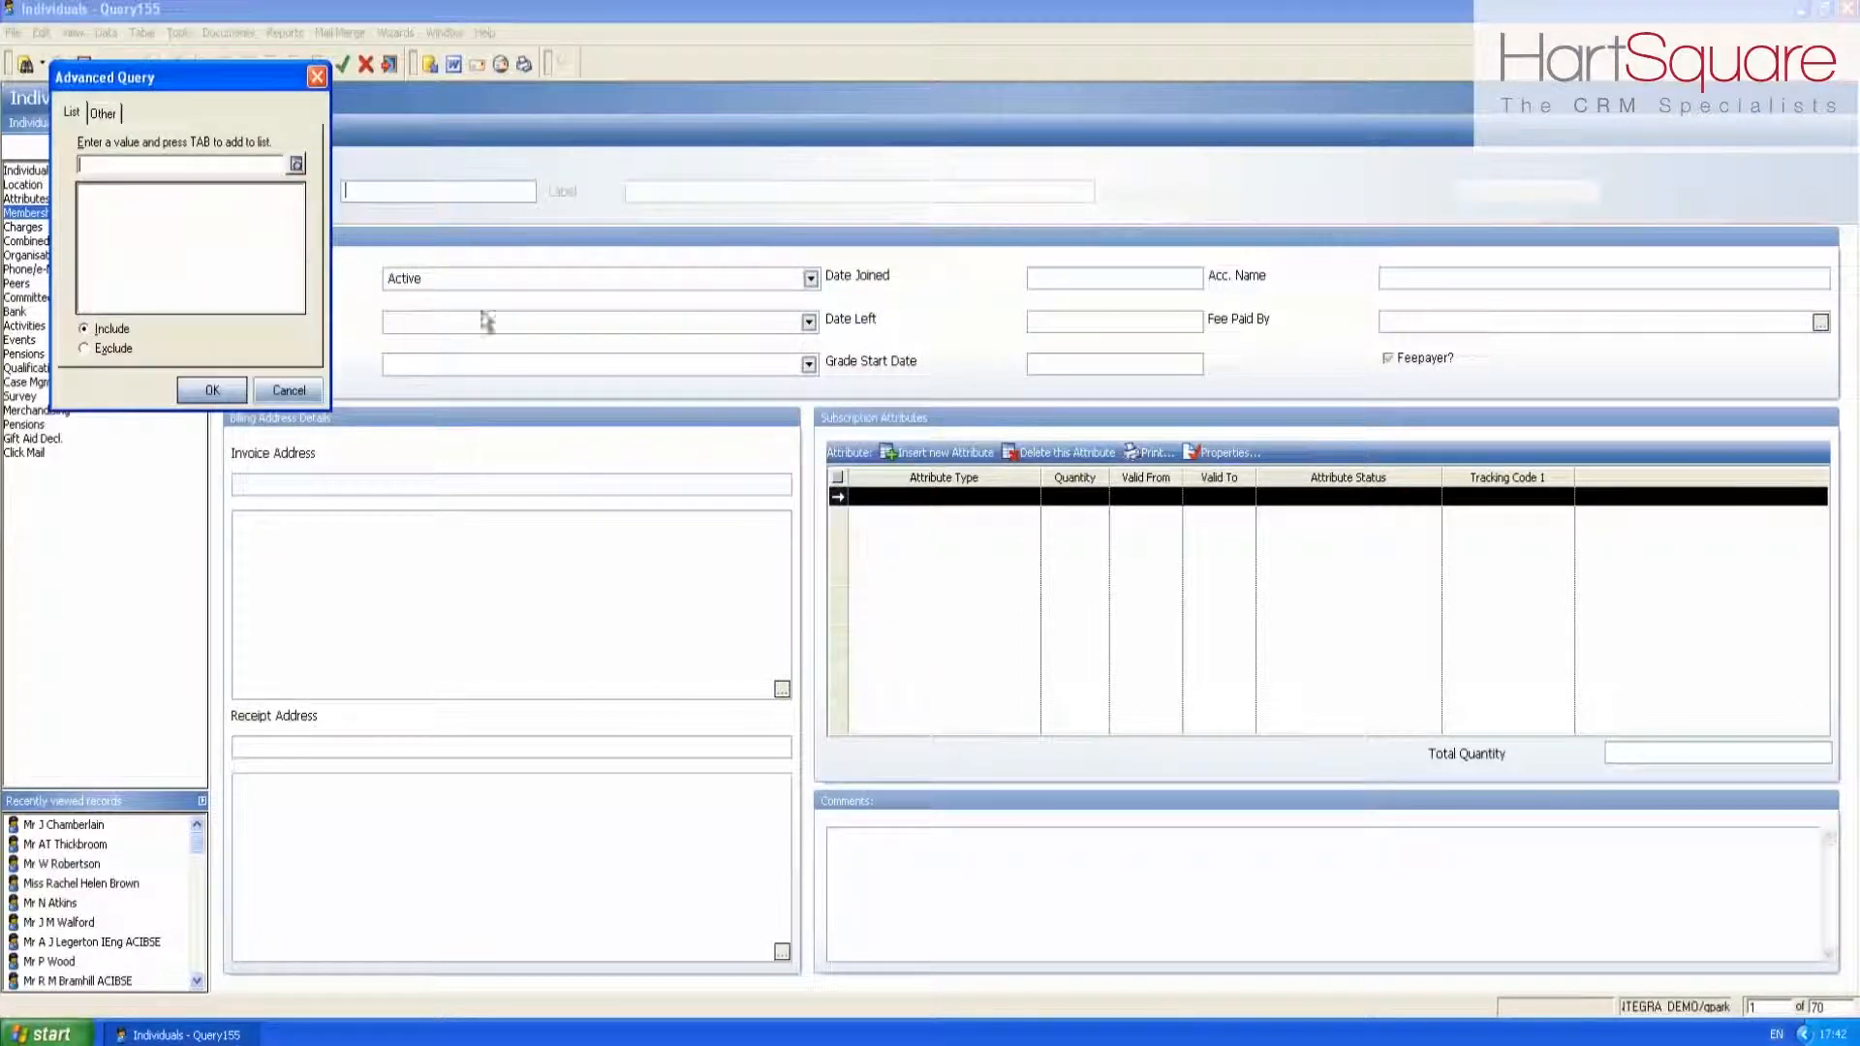
{"action": "left_click", "coordinate": [296, 164]}
{"action": "left_click", "coordinate": [173, 170]}
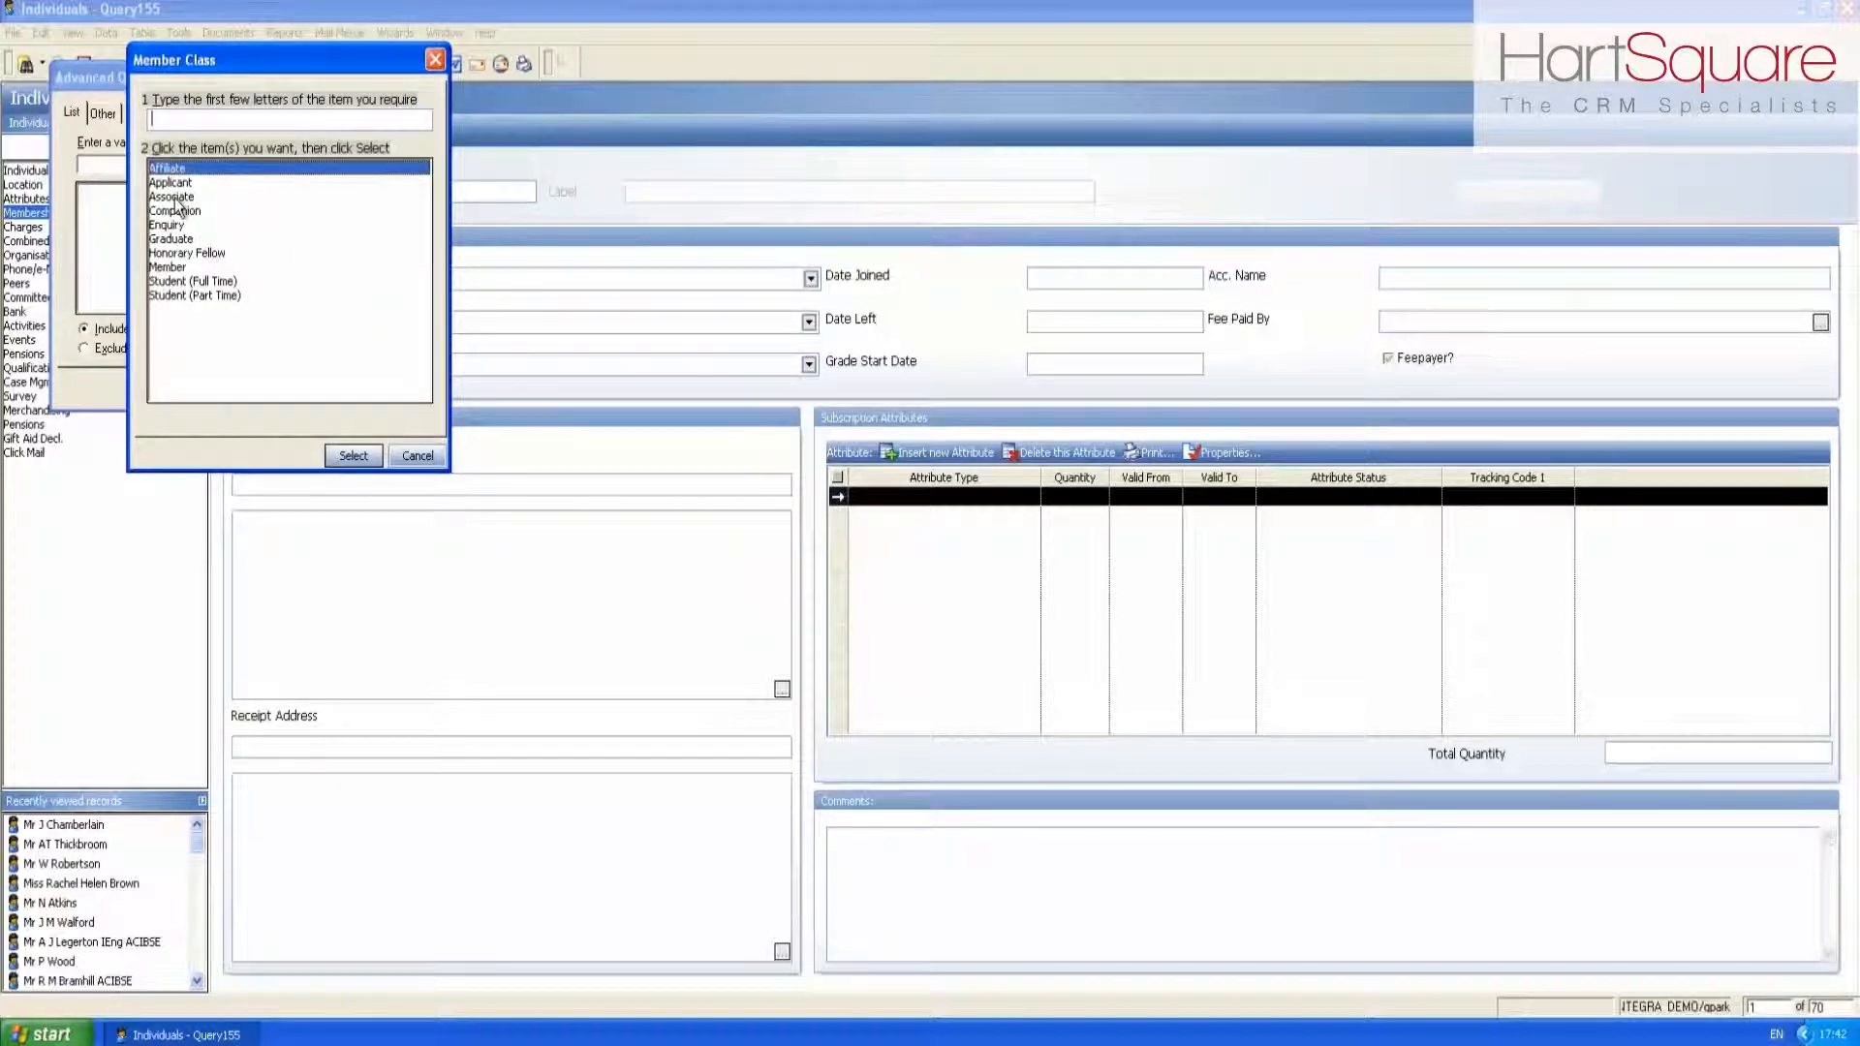
{"action": "left_click", "coordinate": [173, 197], "text": "ctrl"}
{"action": "left_click", "coordinate": [351, 455]}
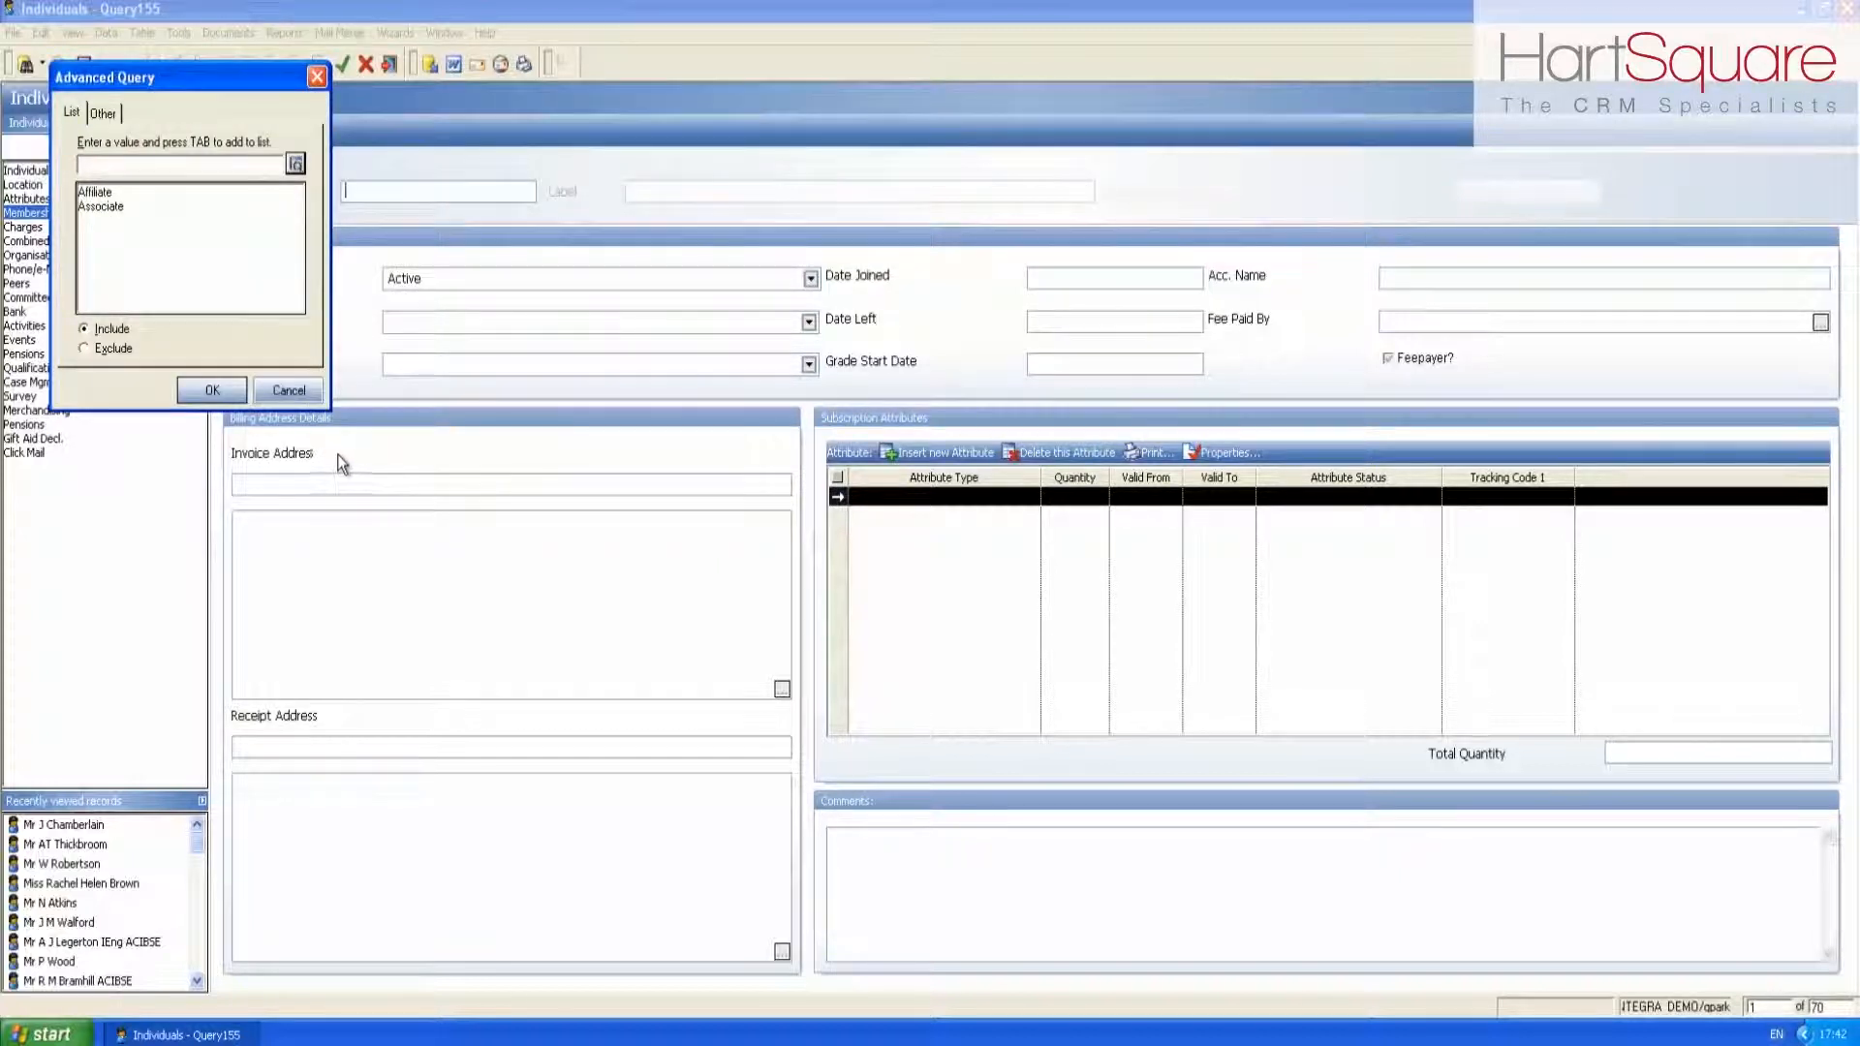
{"action": "left_click", "coordinate": [191, 384]}
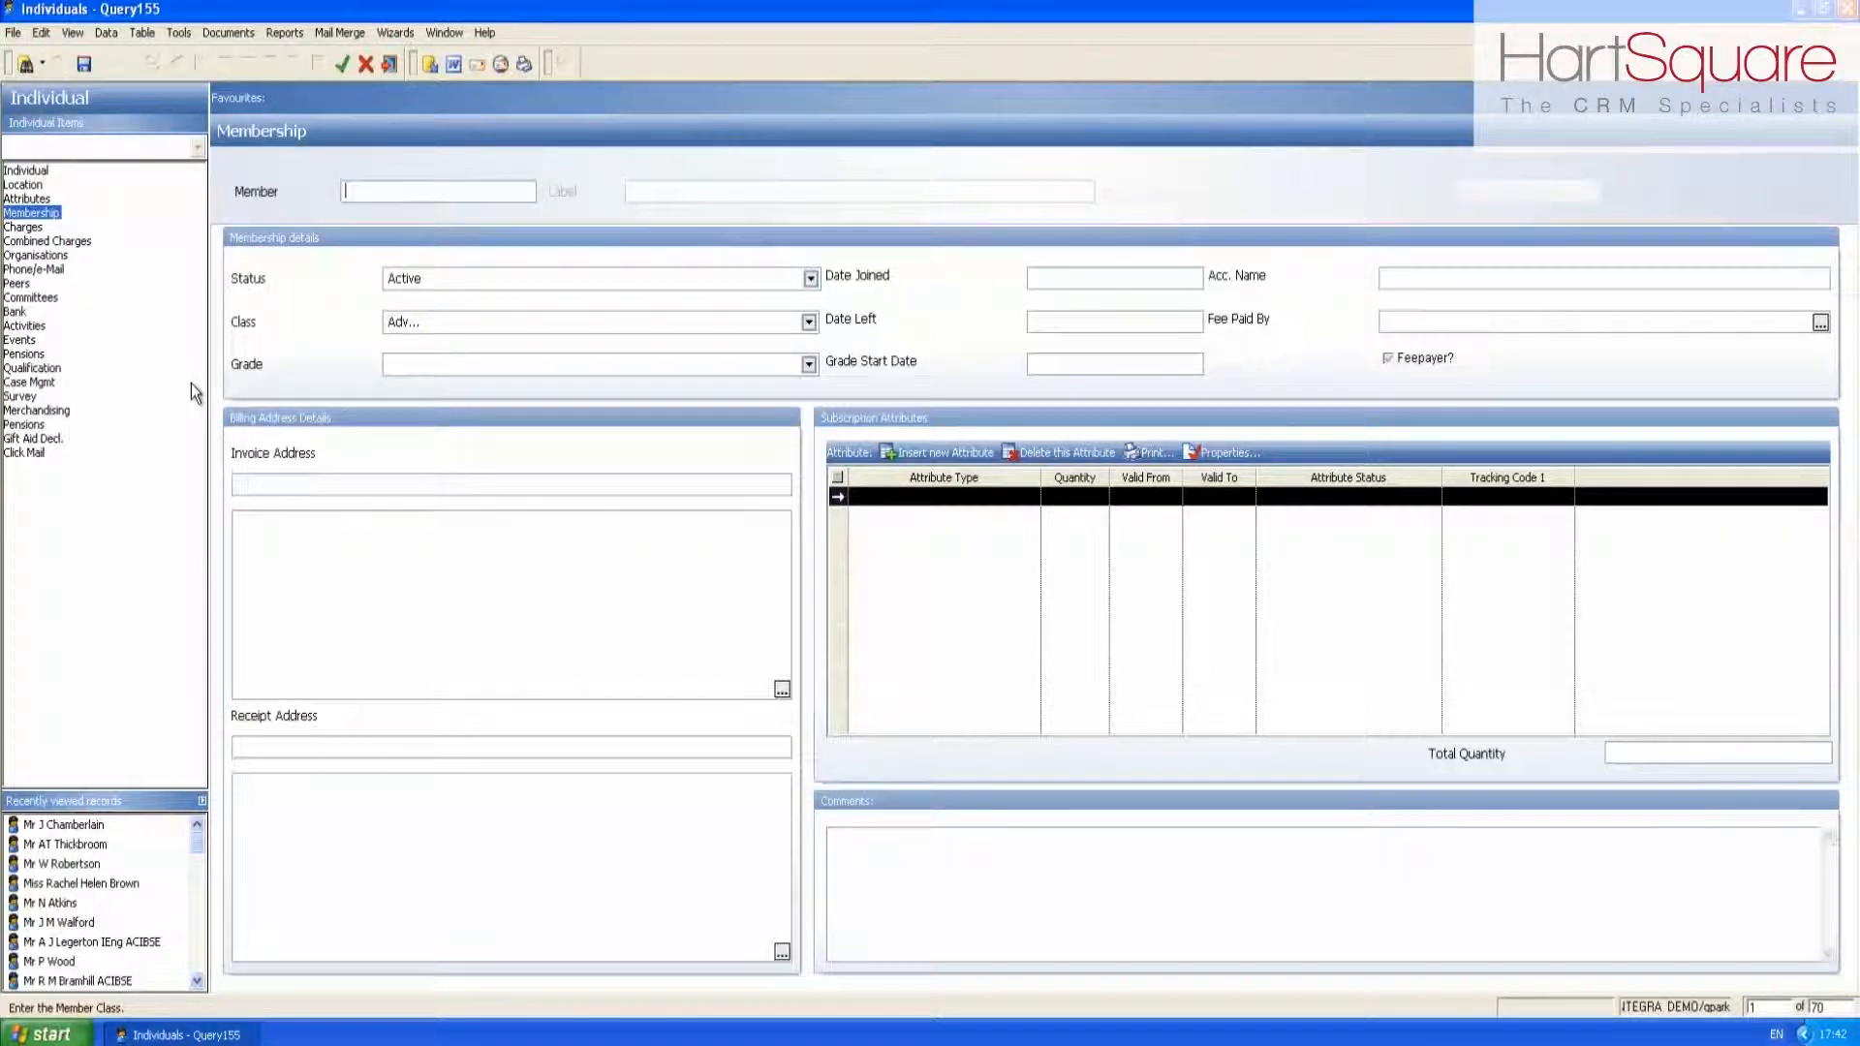
Require the e-Mail Address field to contain a value with an advanced query, and mark it as the main e-mail address.
{"action": "left_click", "coordinate": [42, 271]}
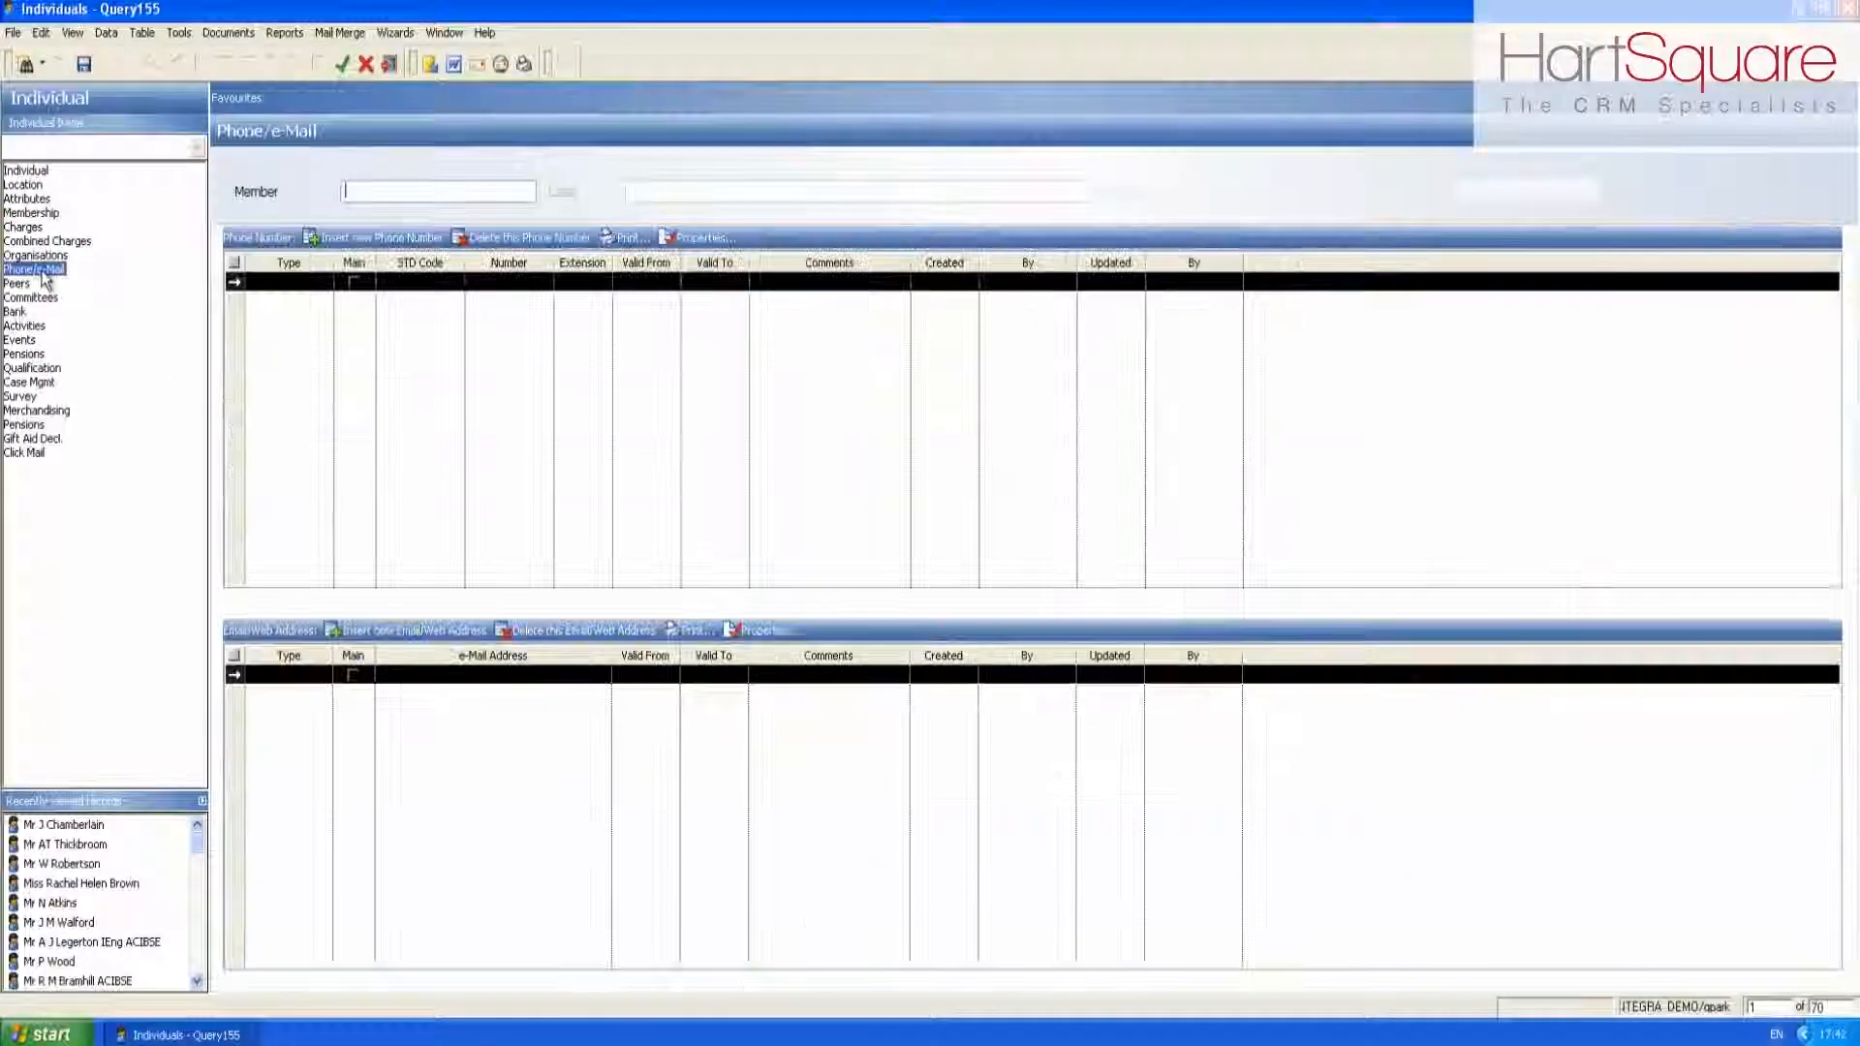
{"action": "right_click", "coordinate": [415, 672]}
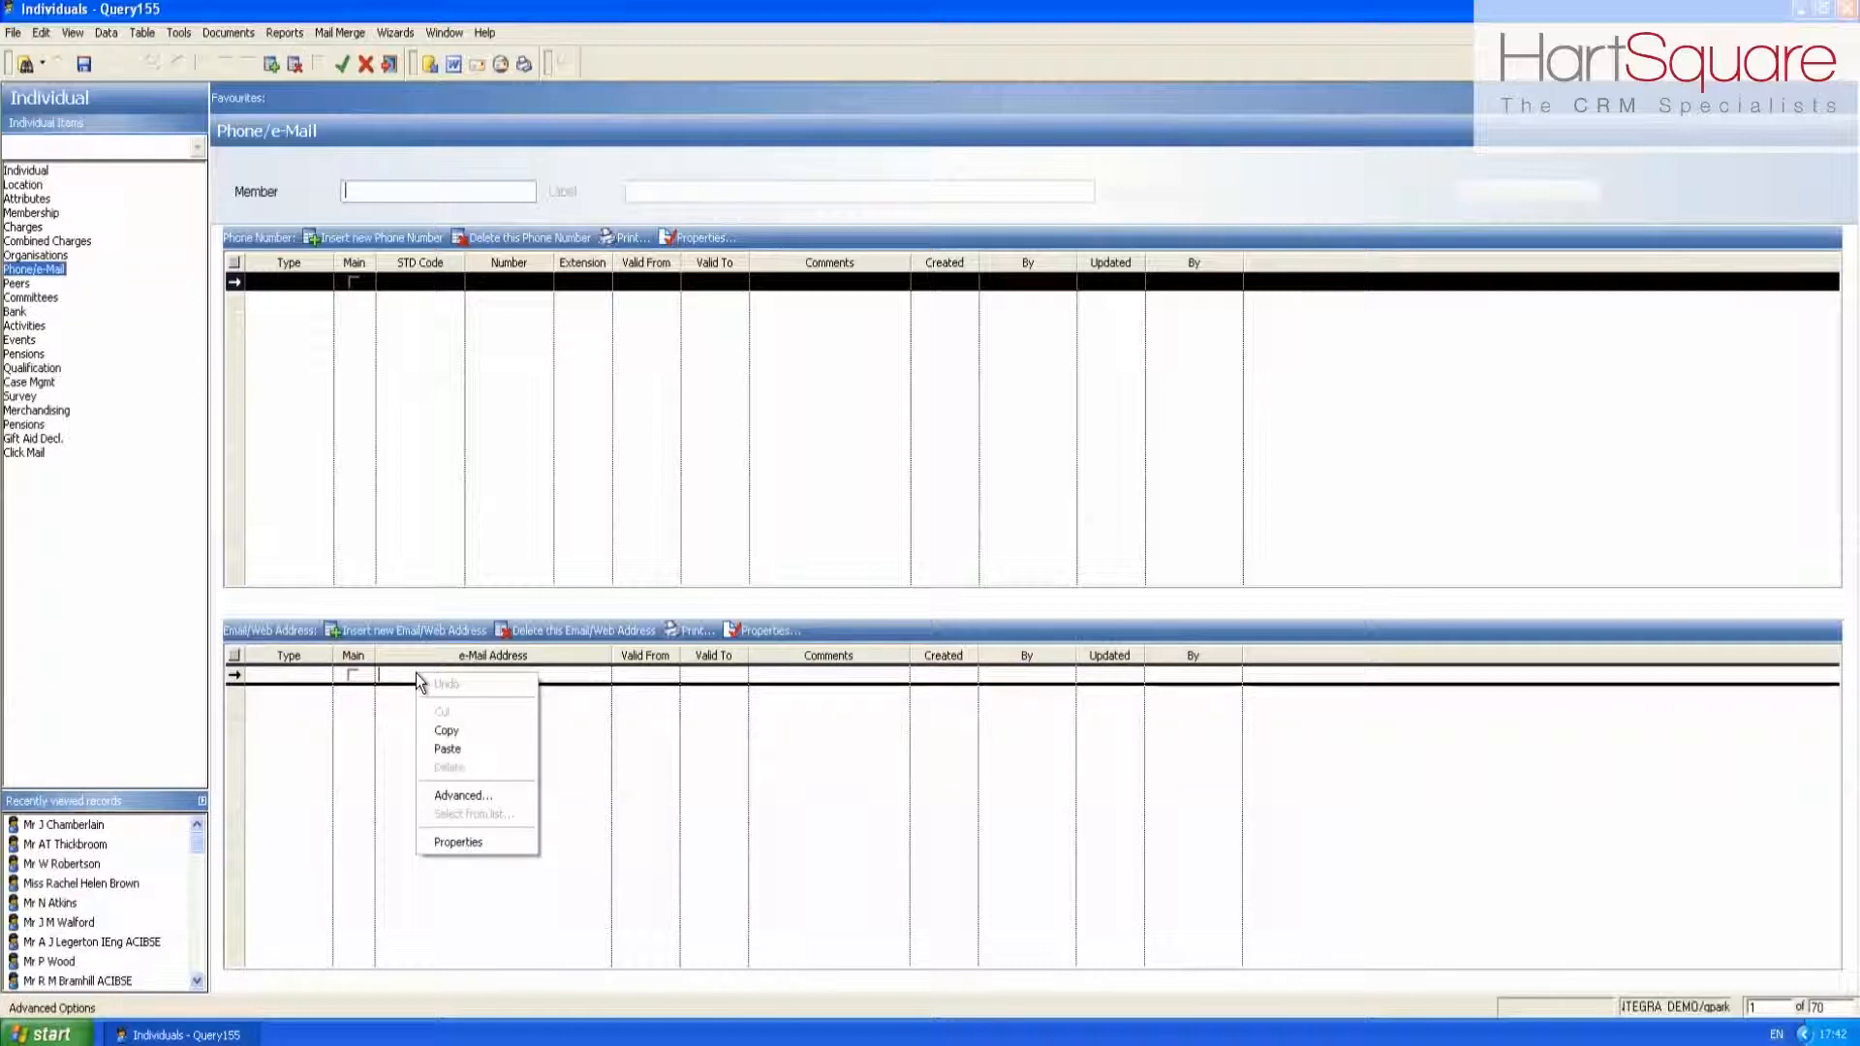
{"action": "left_click", "coordinate": [448, 794]}
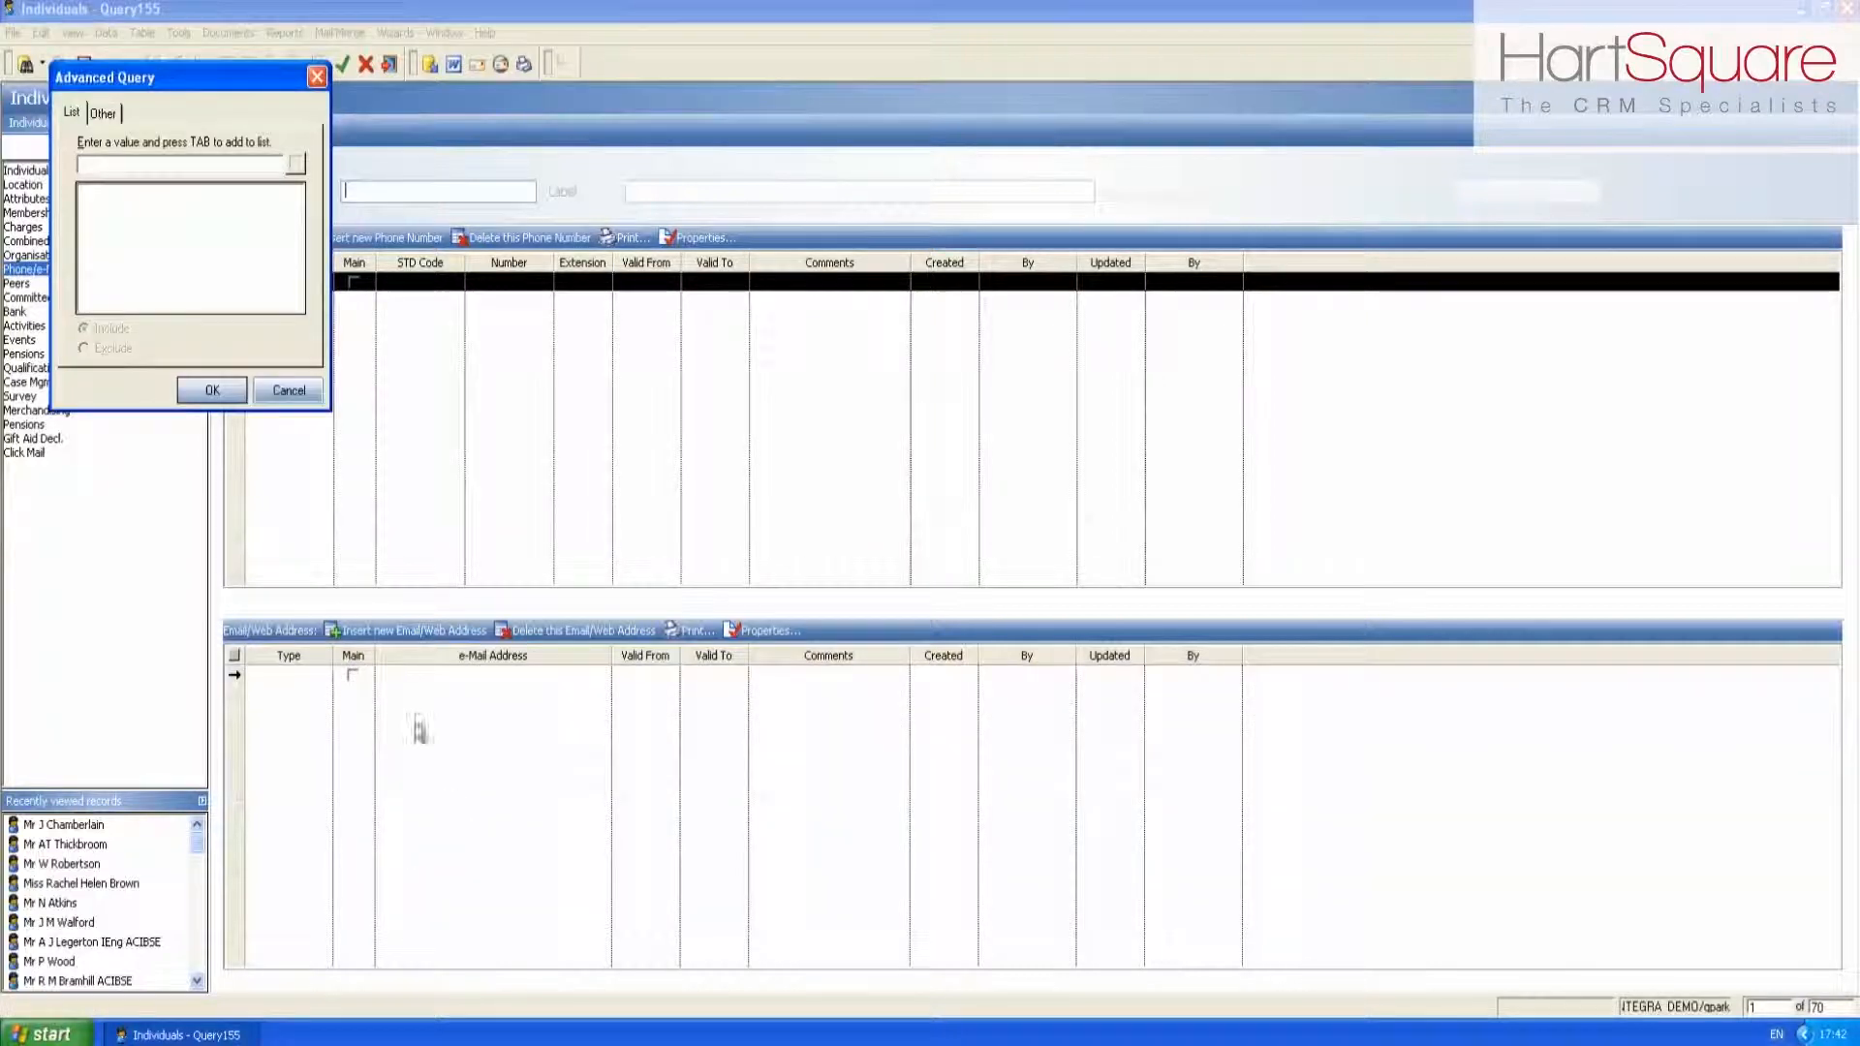
{"action": "left_click", "coordinate": [108, 114]}
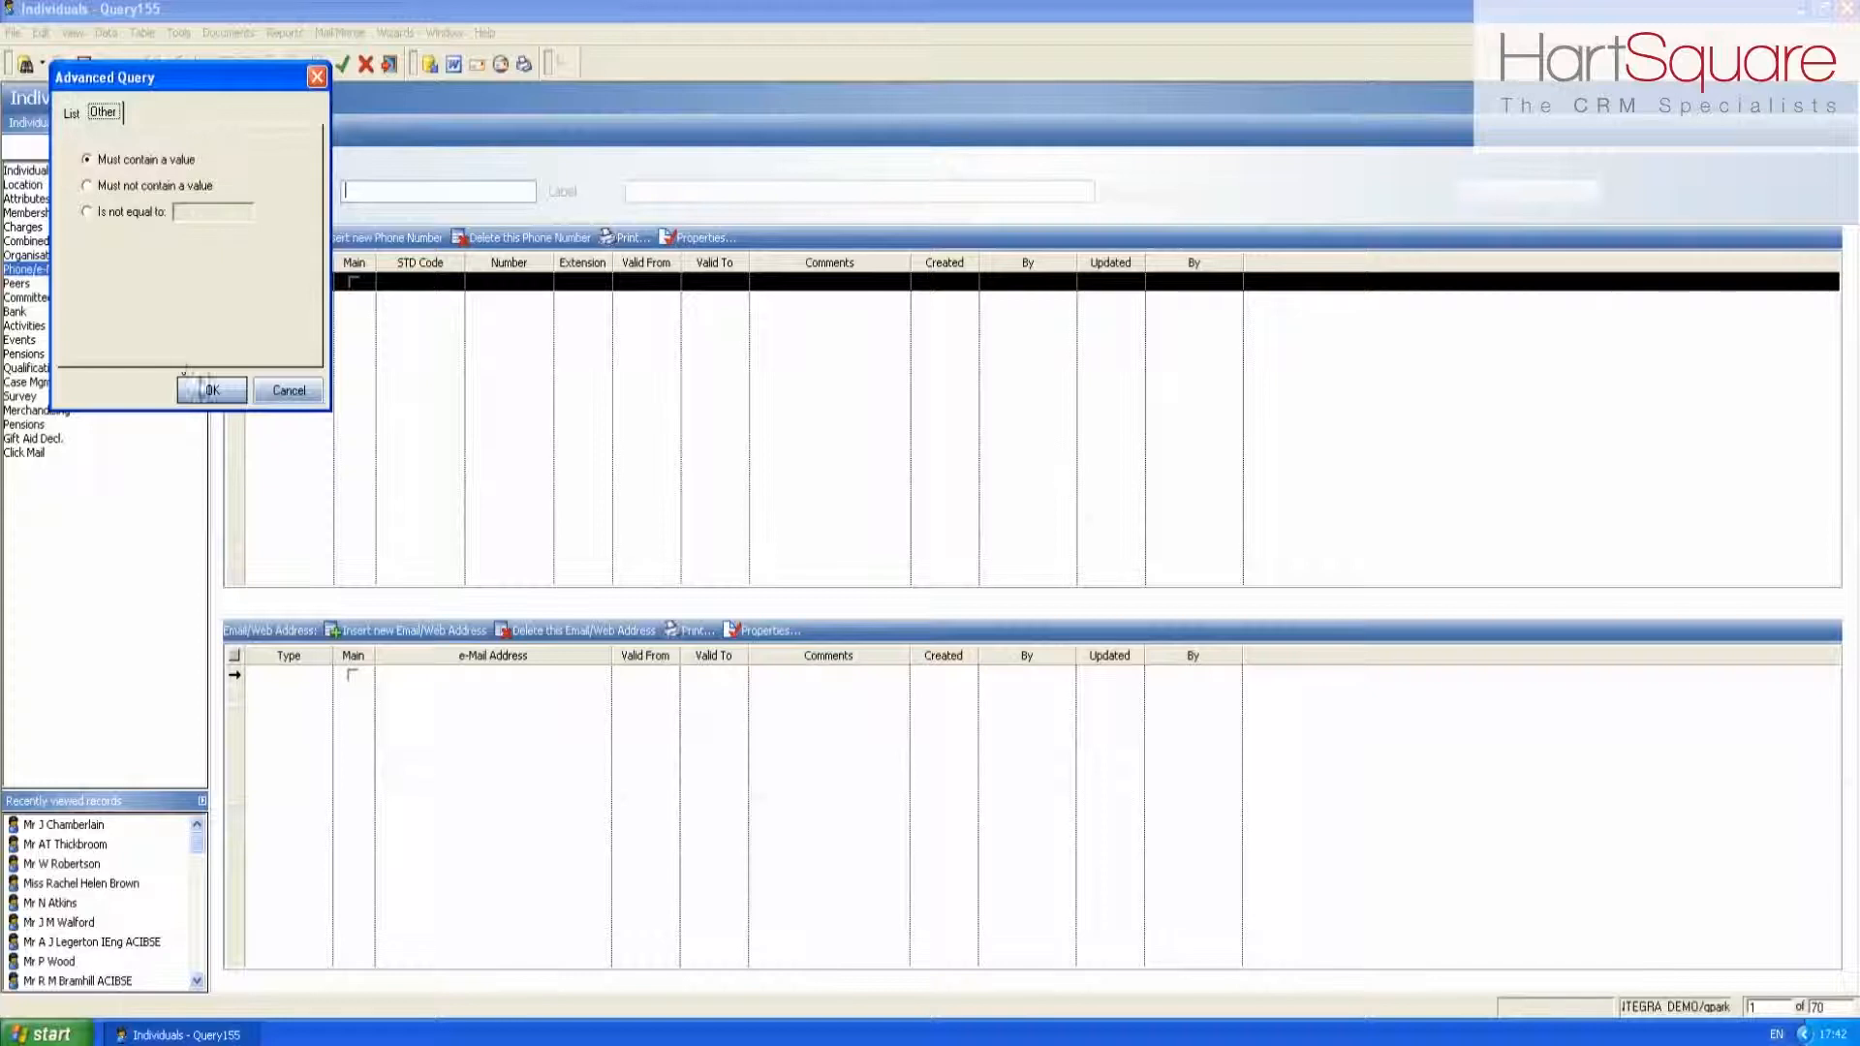
{"action": "left_click", "coordinate": [206, 391]}
{"action": "left_click", "coordinate": [352, 676]}
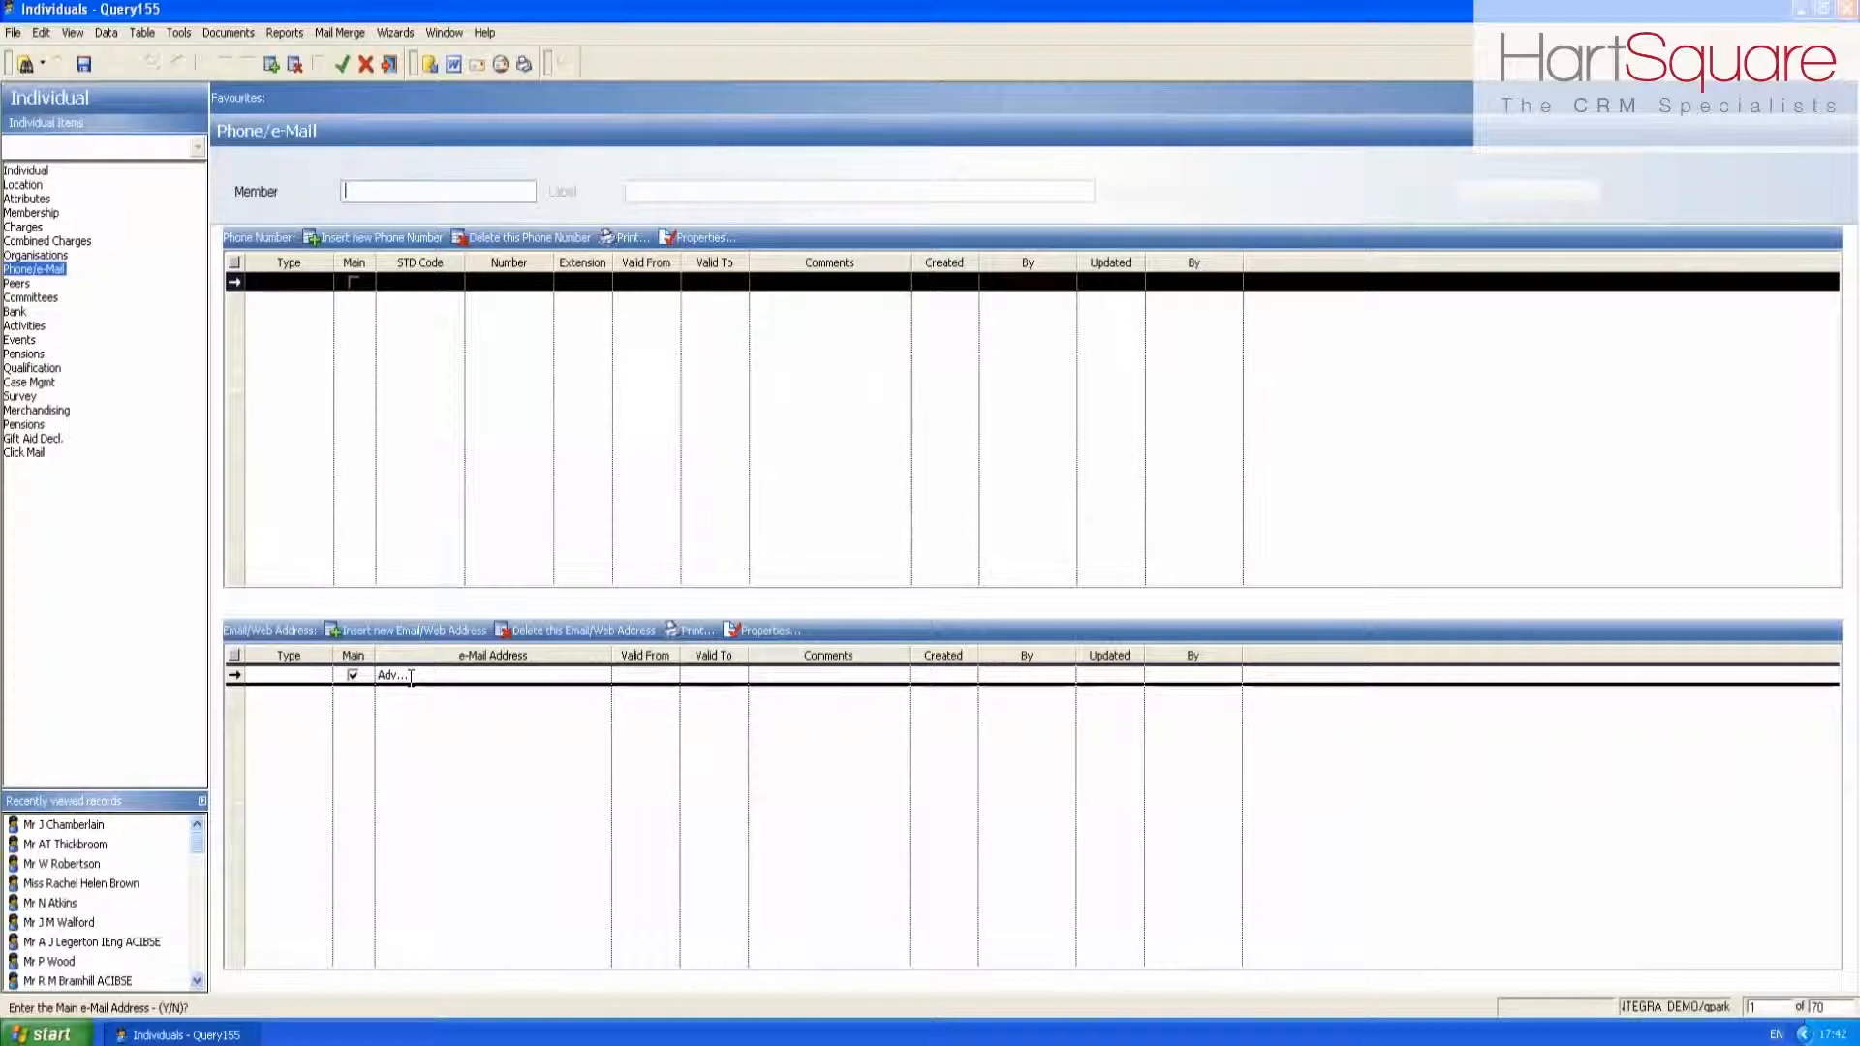
Limit the location Town field to sheffield and manchester with an advanced query list, and require the main address.
{"action": "left_click", "coordinate": [25, 185]}
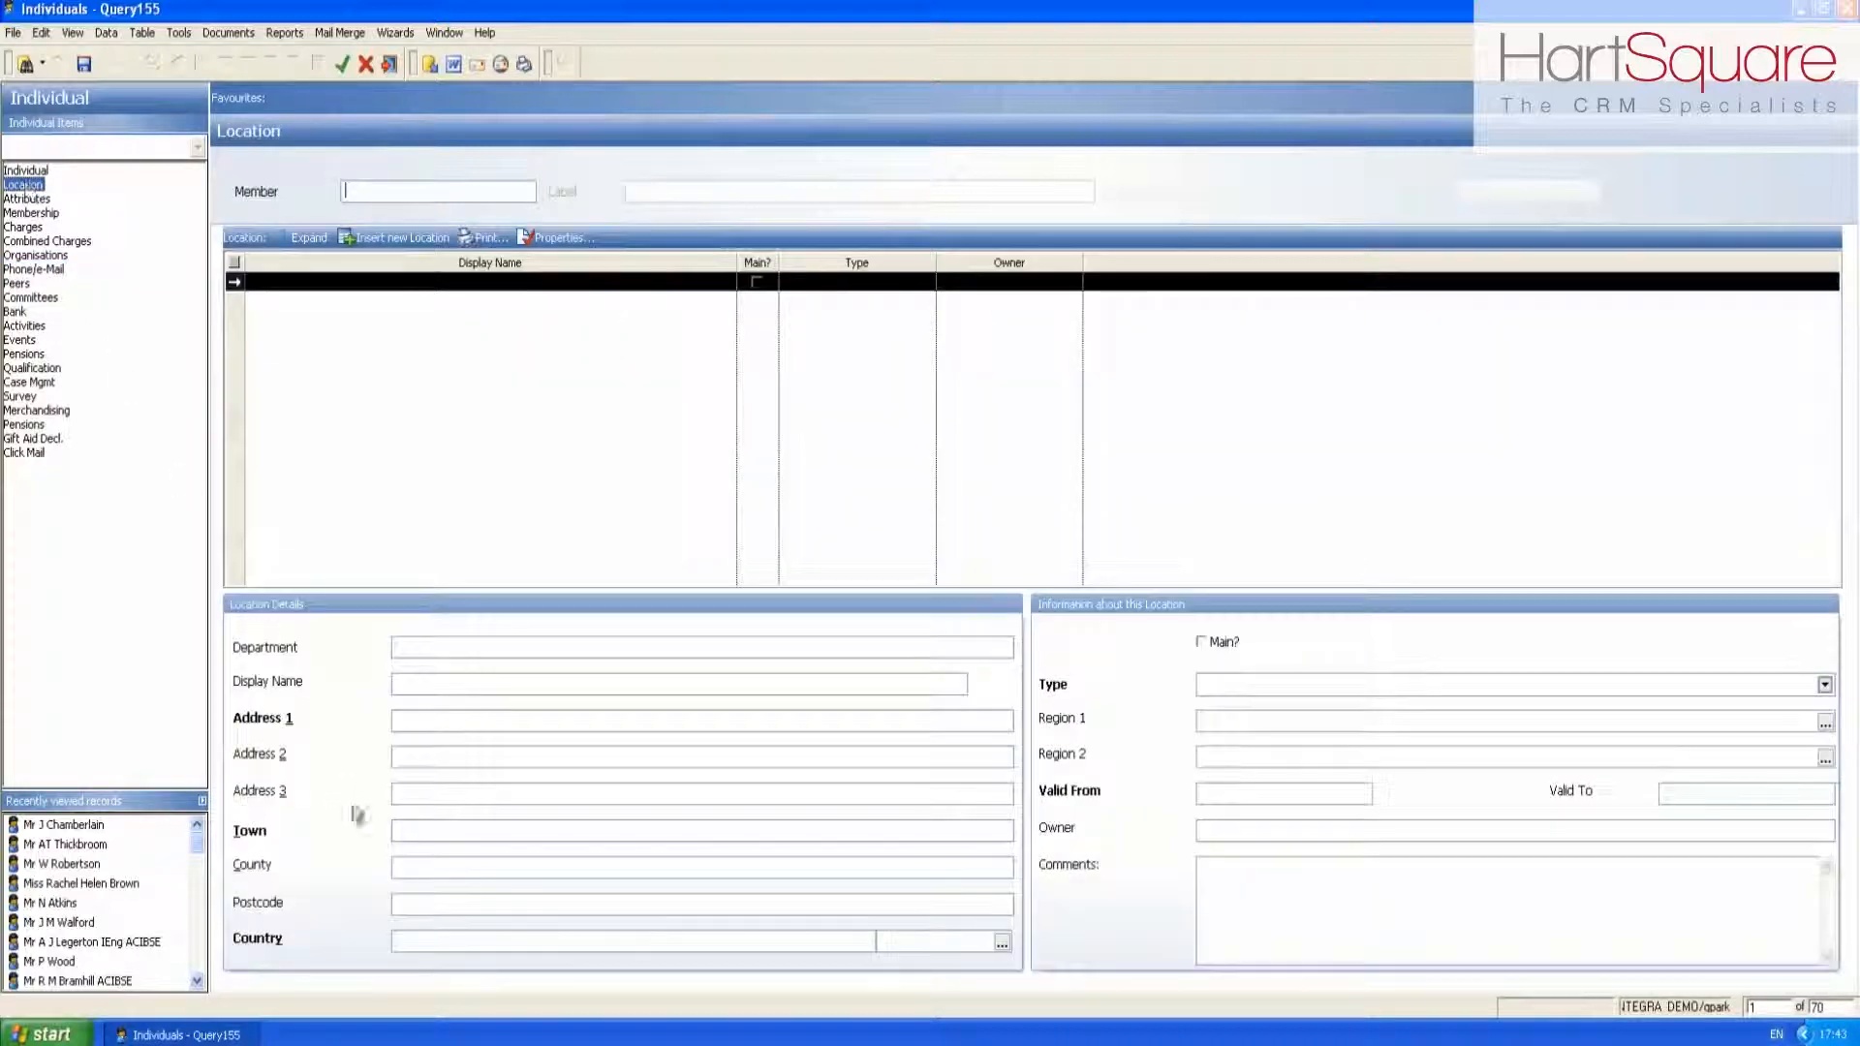
{"action": "right_click", "coordinate": [393, 830]}
{"action": "left_click", "coordinate": [440, 748]}
{"action": "type", "text": "sheffield"}
{"action": "key", "text": "Tab"}
{"action": "type", "text": "m"}
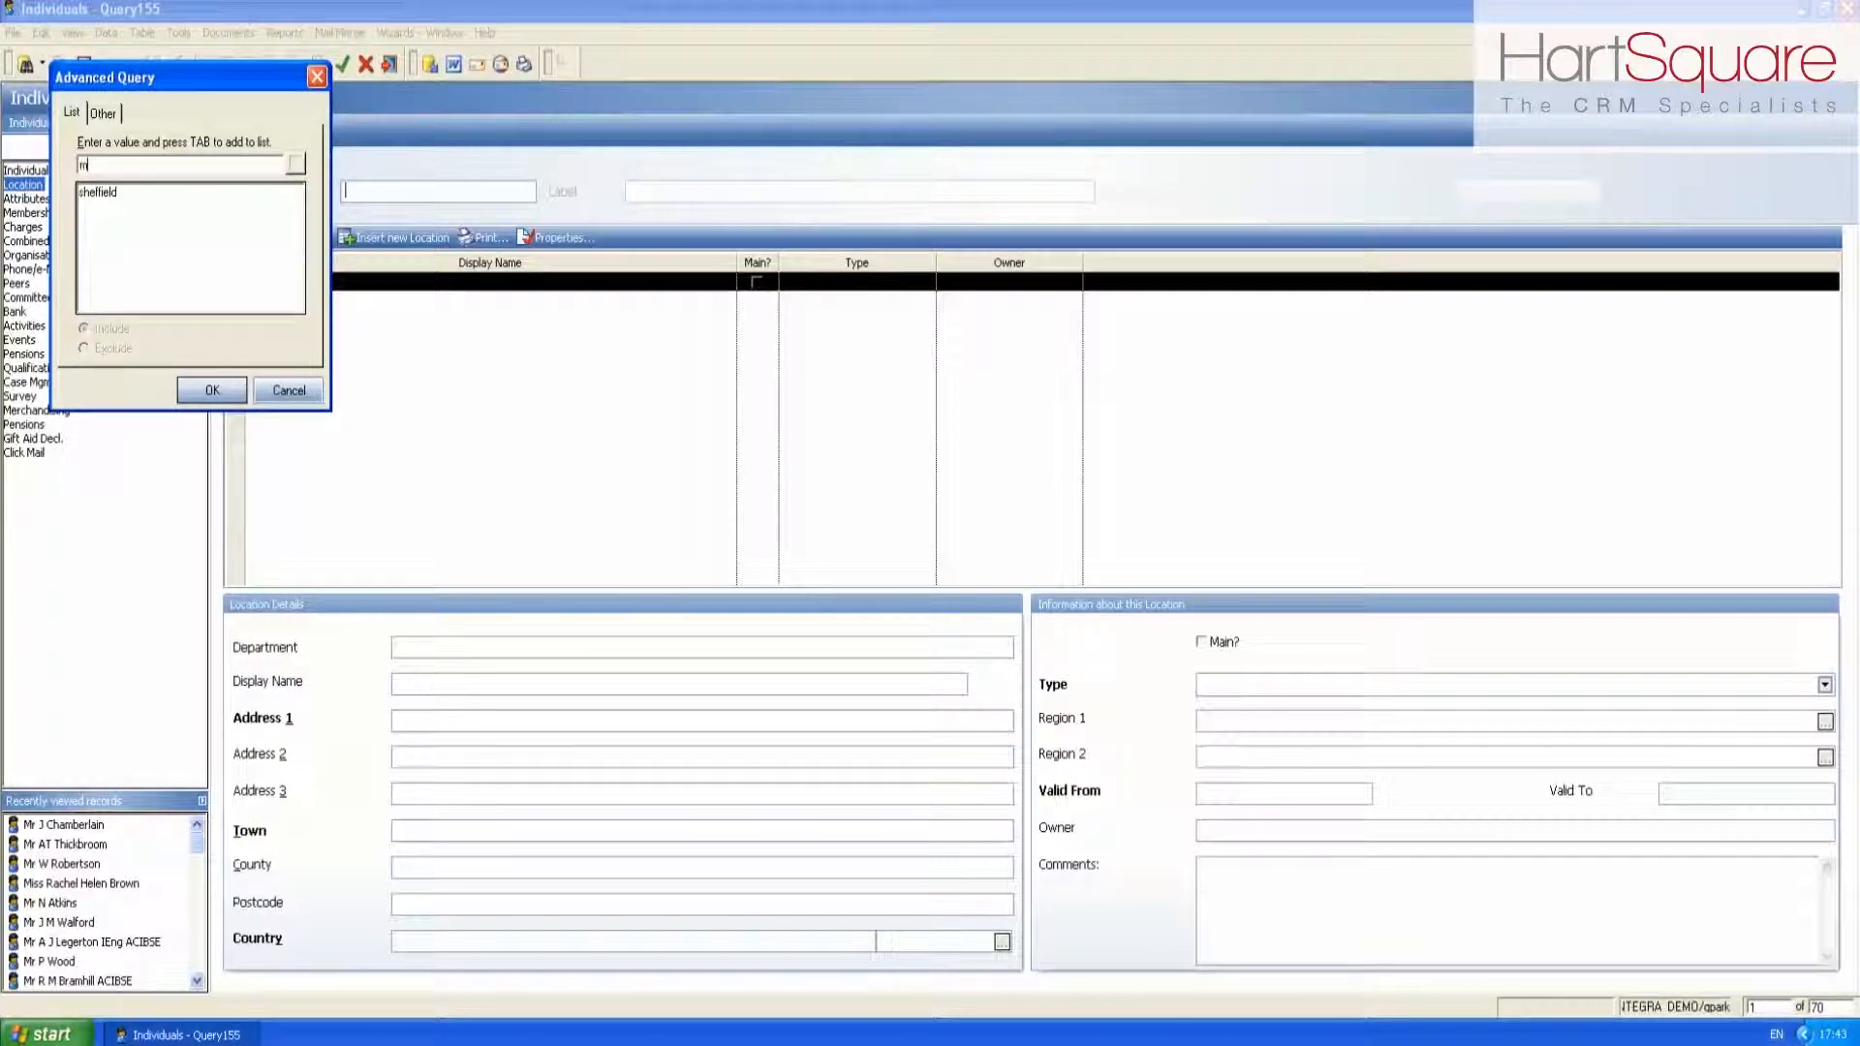
{"action": "type", "text": "anchester"}
{"action": "key", "text": "Tab"}
{"action": "left_click", "coordinate": [221, 397]}
{"action": "left_click", "coordinate": [1208, 645]}
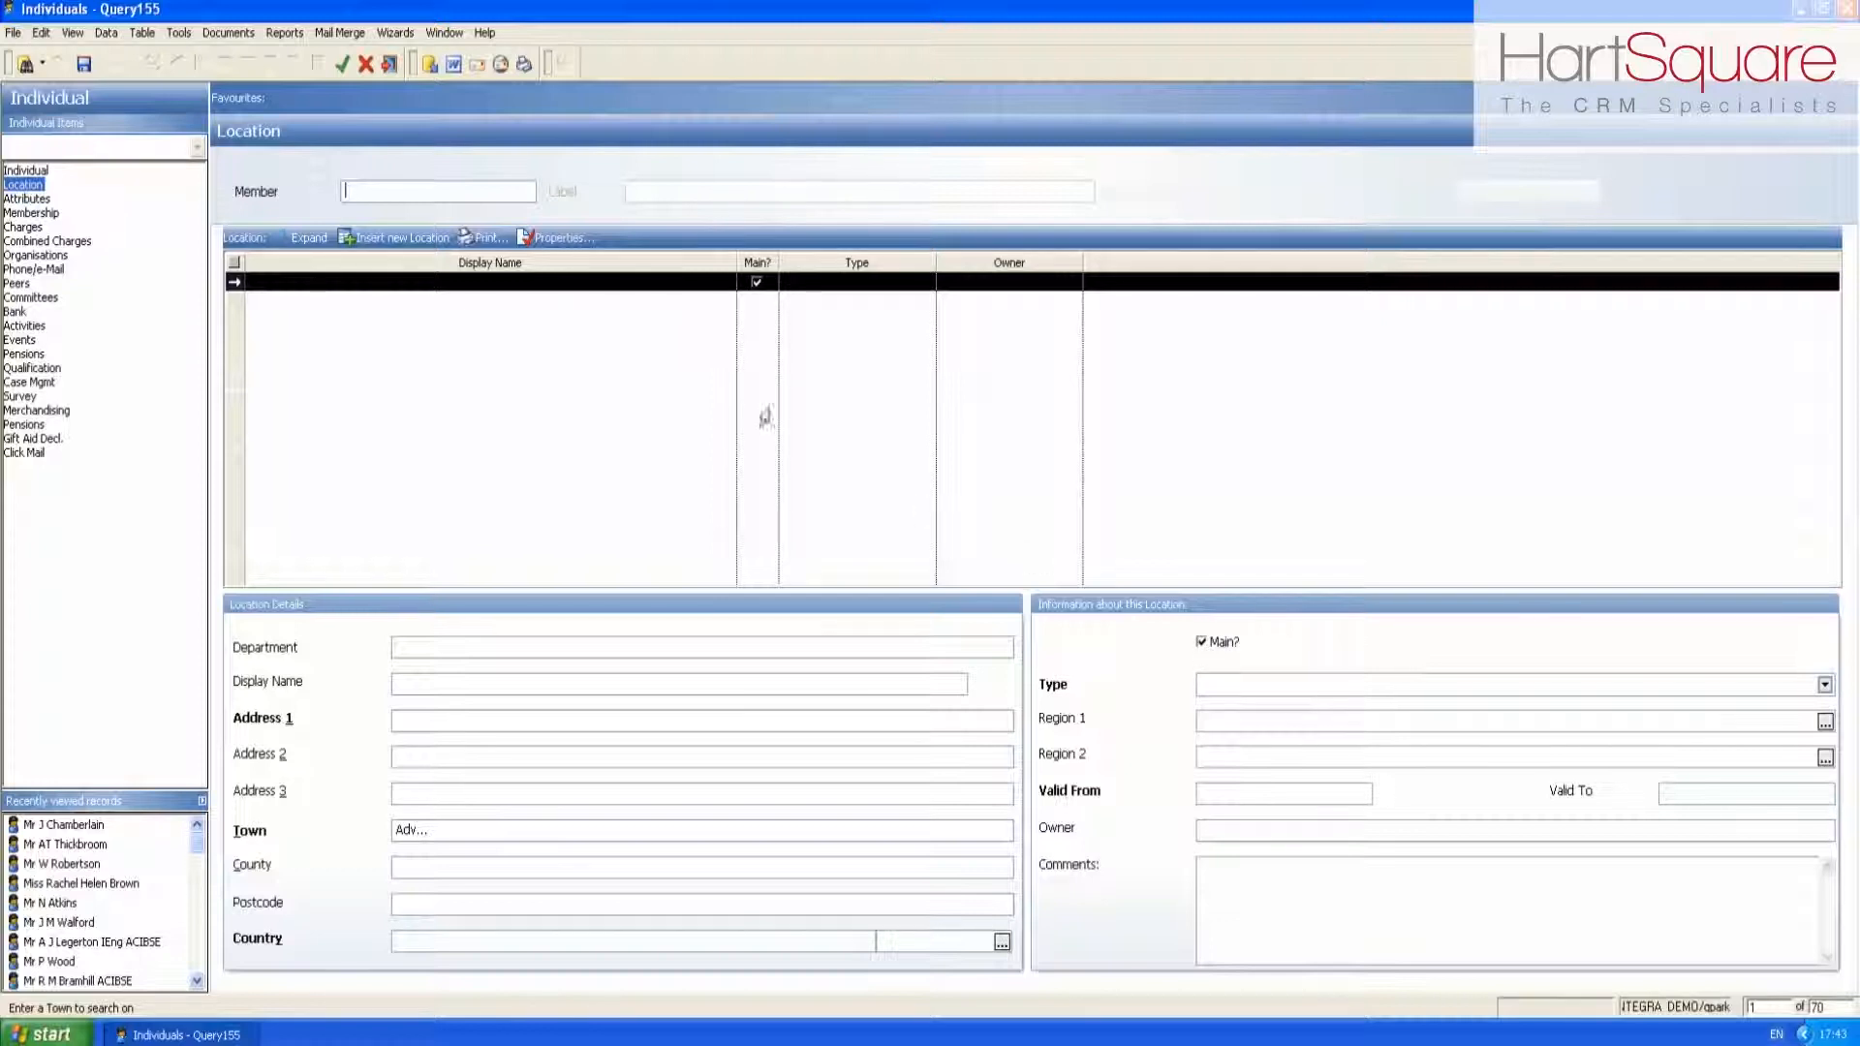
Run the query for members with a main e-mail address and show the results in list view.
{"action": "left_click", "coordinate": [345, 66]}
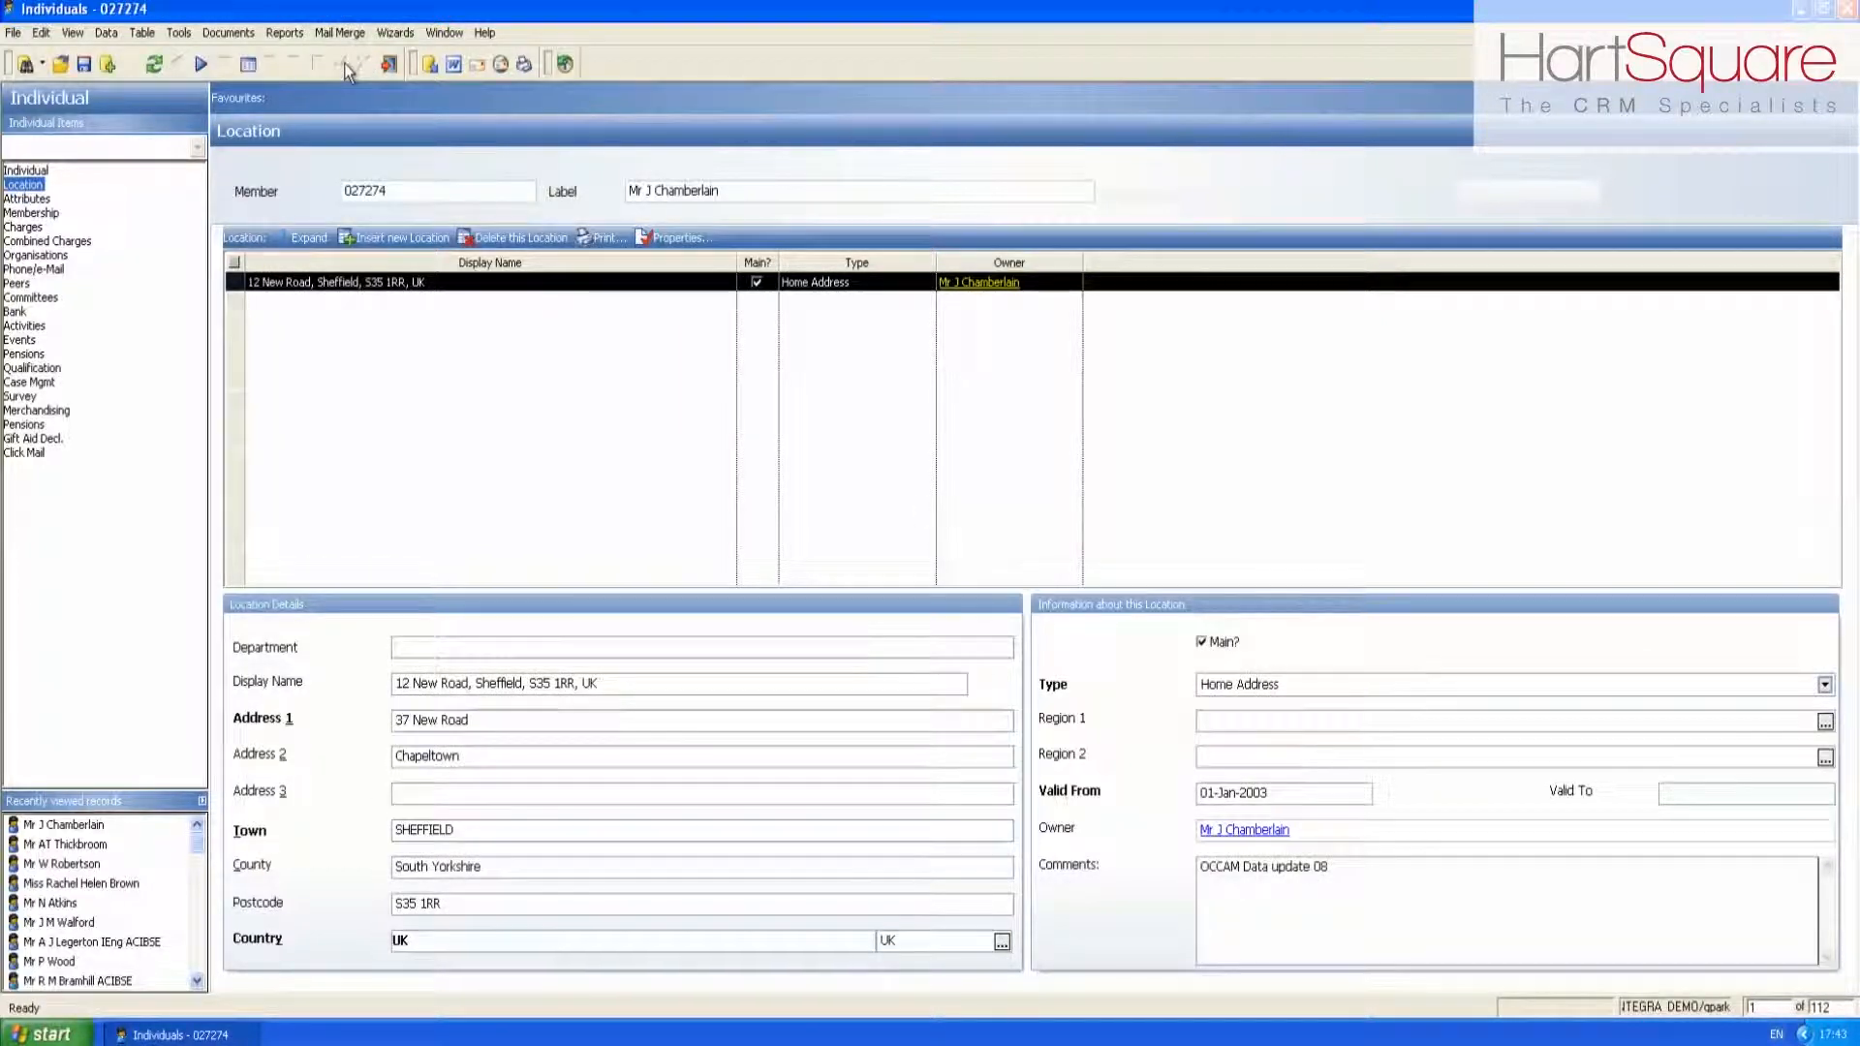
{"action": "left_click", "coordinate": [249, 65]}
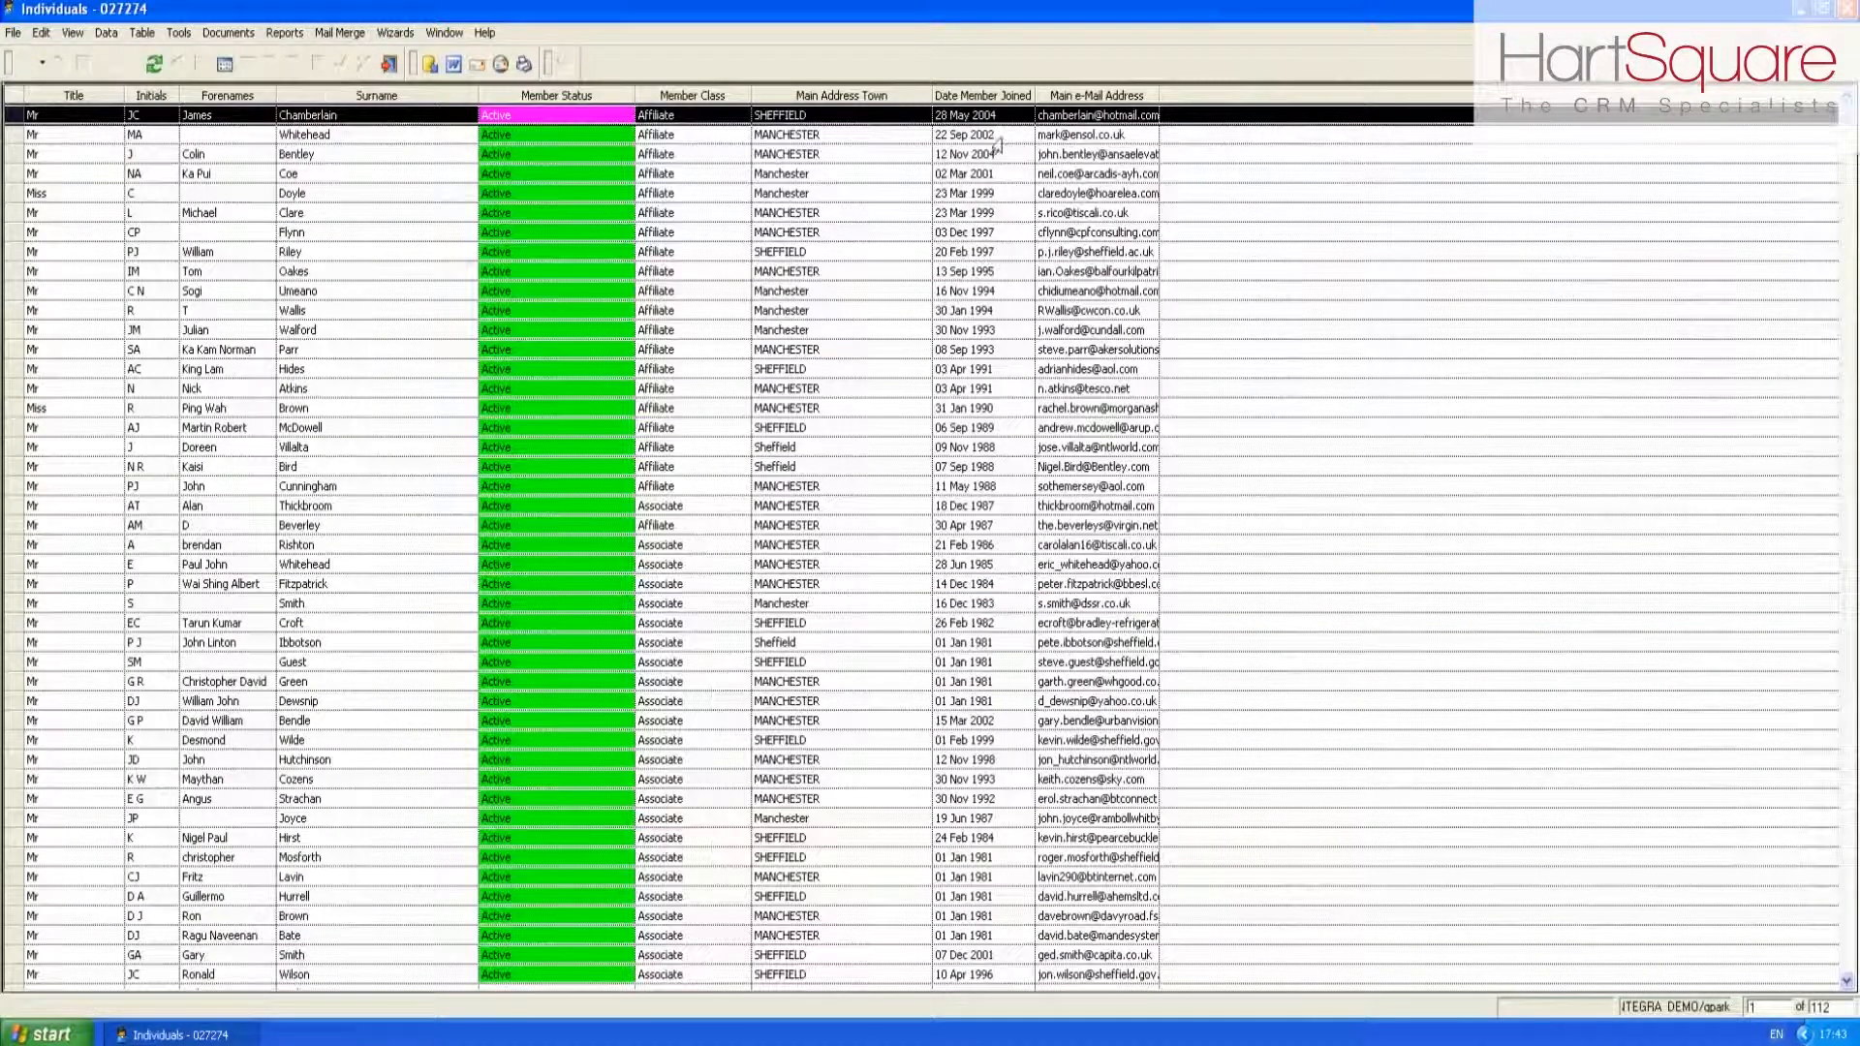